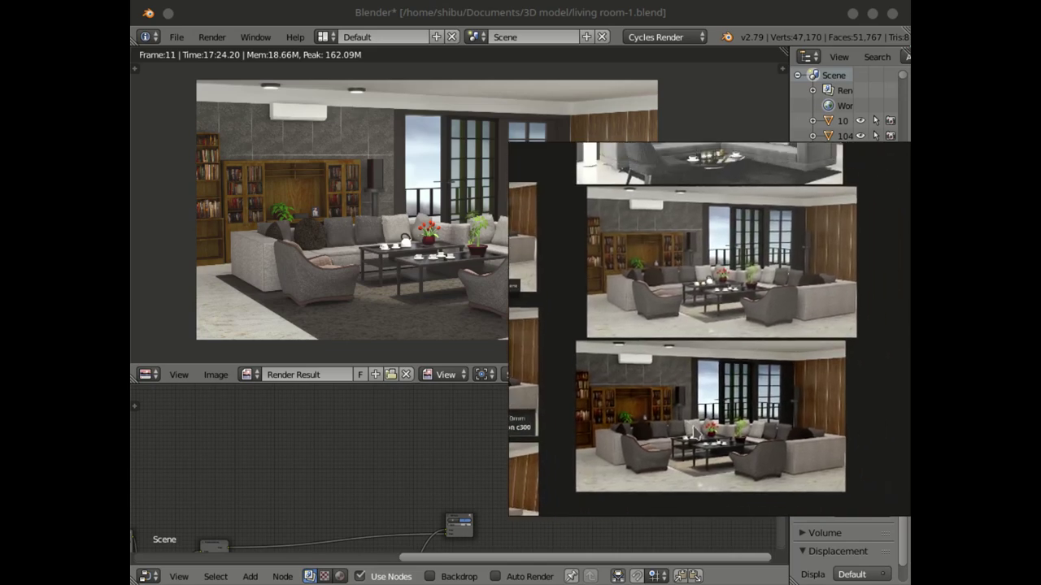
Step: Delete the upper of the two stacked living room renders from the reference board, and bring up the sweethome3d folder in Dolphin with the board hidden
{"action": "left_click", "coordinate": [711, 285]}
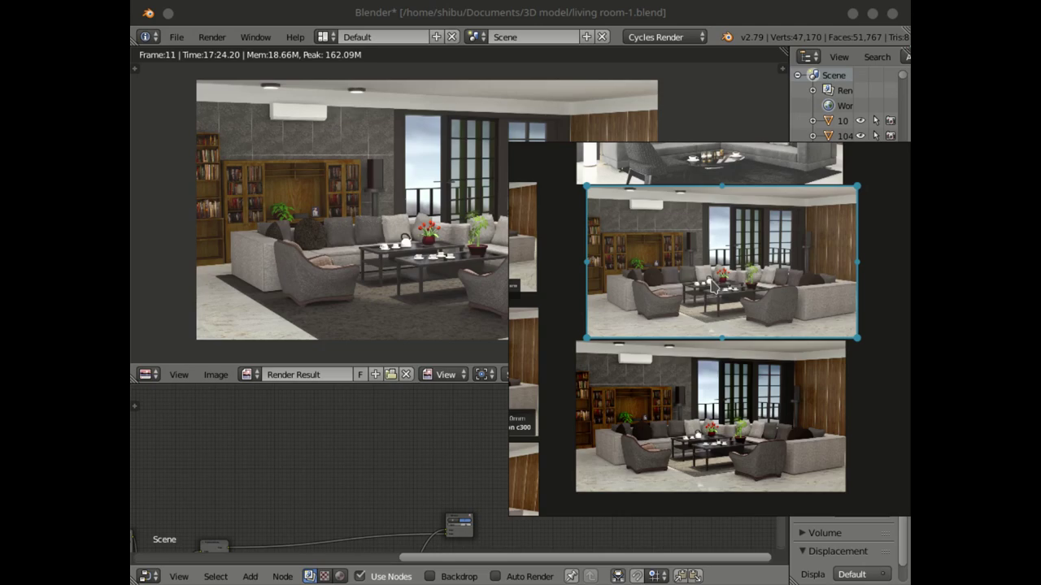
{"action": "key", "text": "Delete"}
{"action": "mouse_move", "coordinate": [339, 578]}
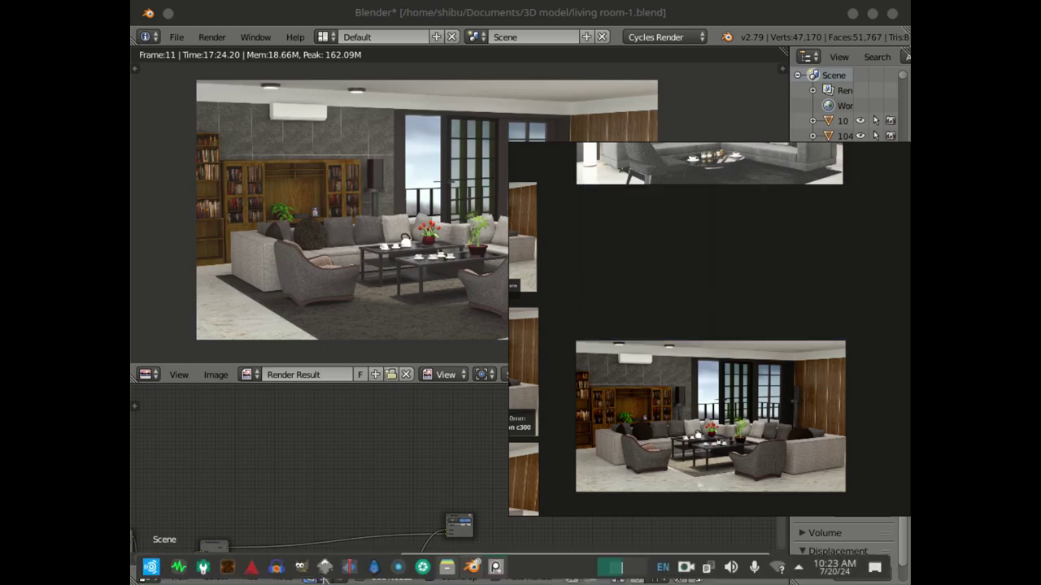
{"action": "left_click", "coordinate": [447, 566]}
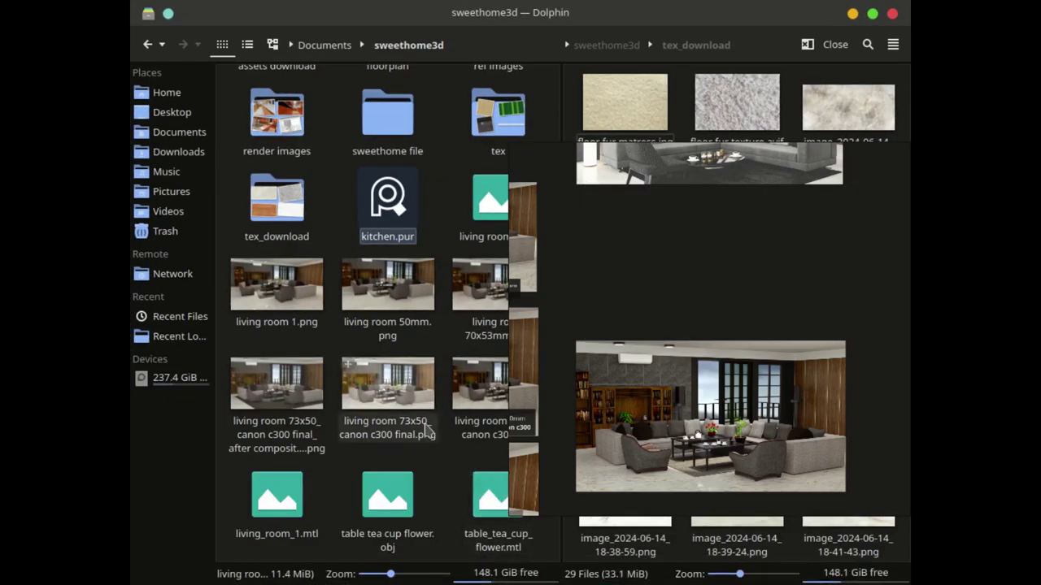
{"action": "left_click", "coordinate": [479, 371]}
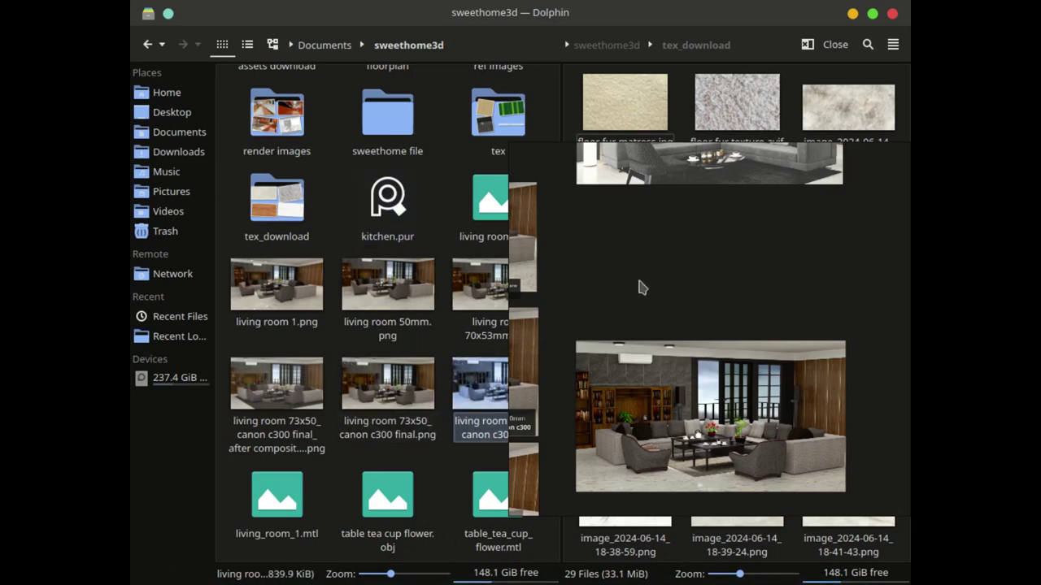
{"action": "mouse_move", "coordinate": [539, 563]}
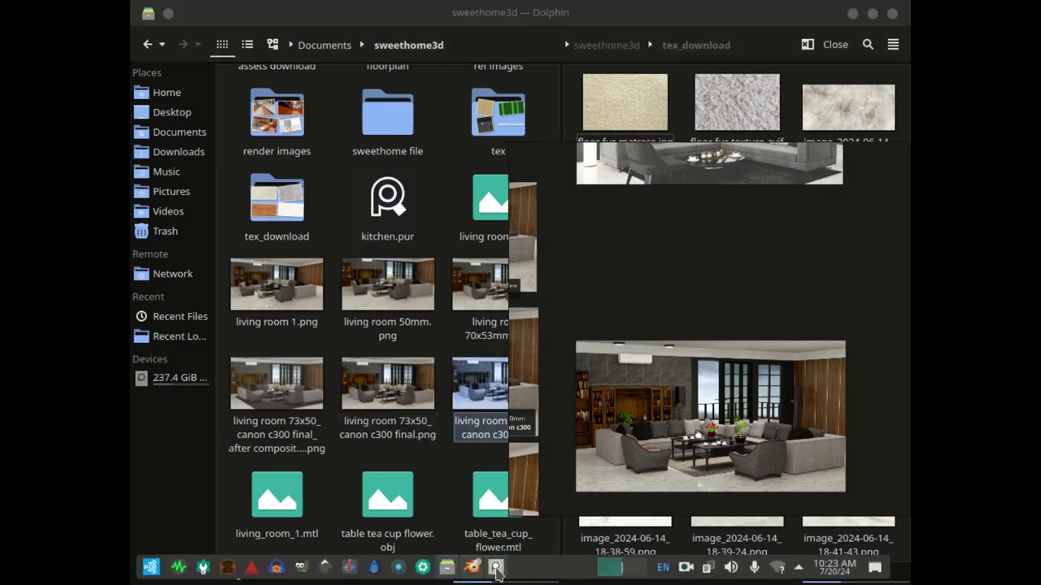
{"action": "left_click", "coordinate": [432, 477]}
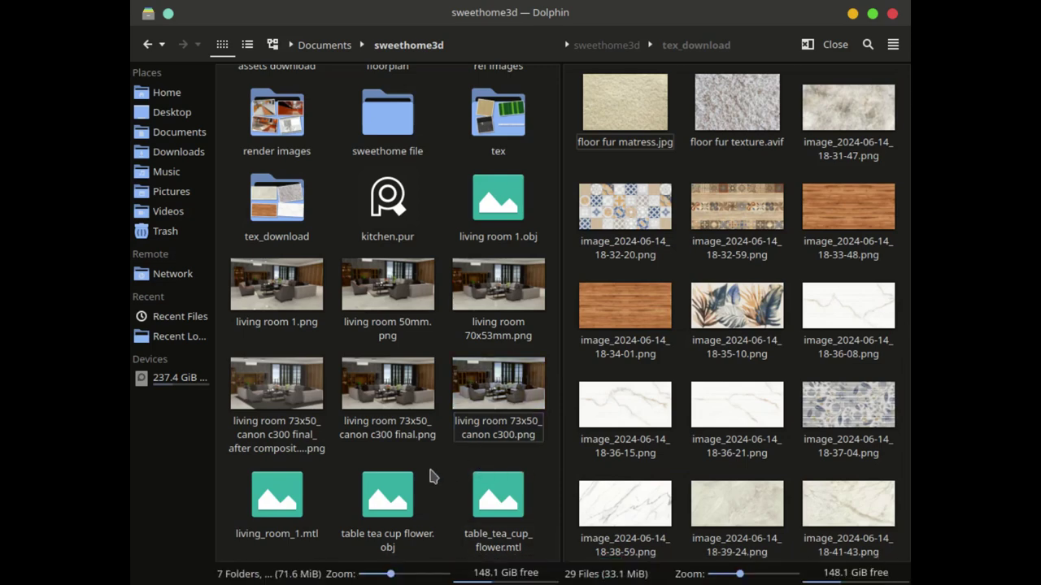
{"action": "mouse_move", "coordinate": [423, 569]}
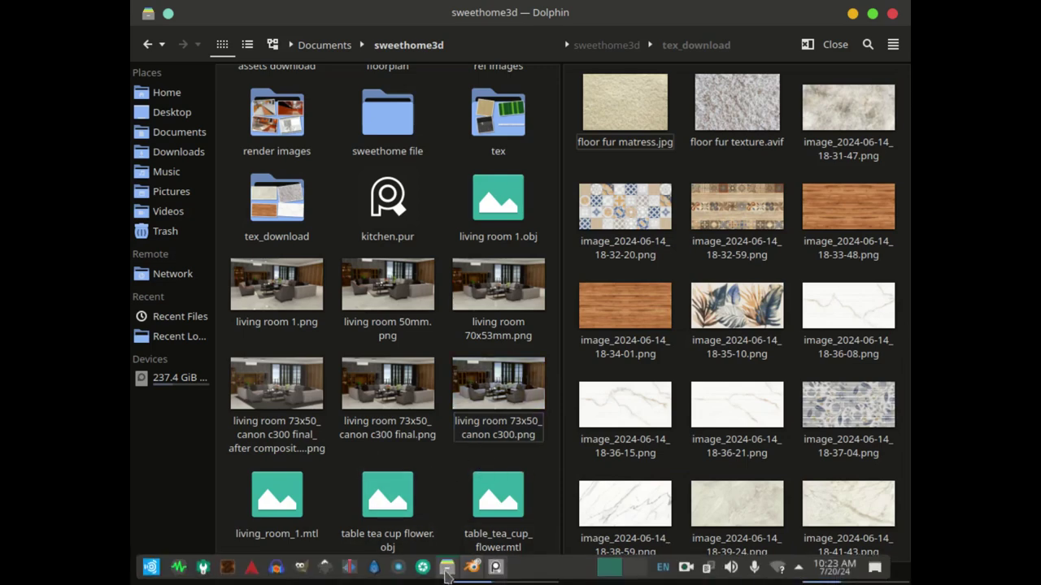
Step: Switch to Blender and save the render result over "living room 73x50_canon c300 final_after compositing.png" in the sweethome3d folder
{"action": "left_click", "coordinate": [475, 569]}
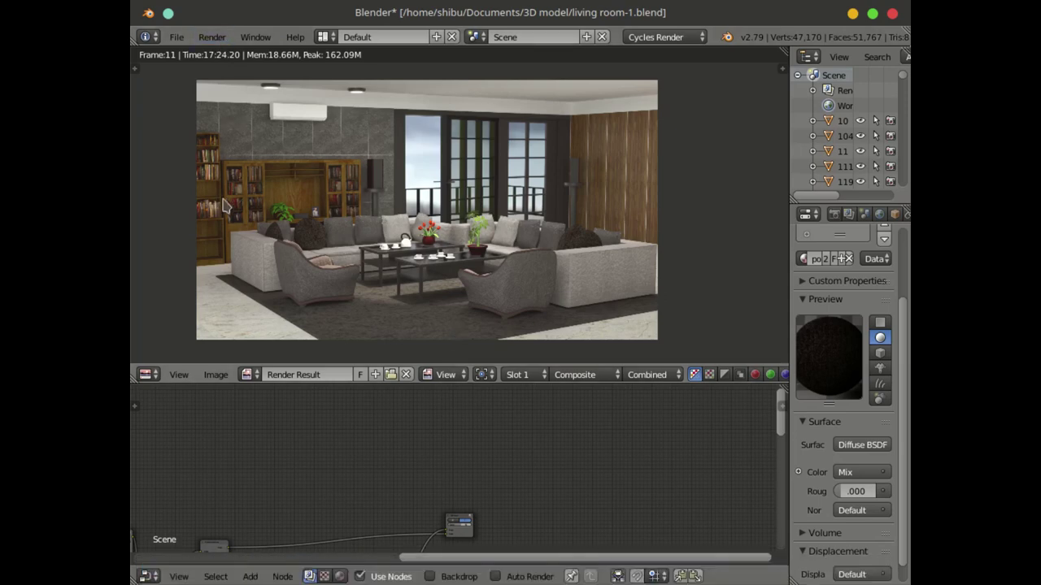
{"action": "left_click", "coordinate": [216, 375]}
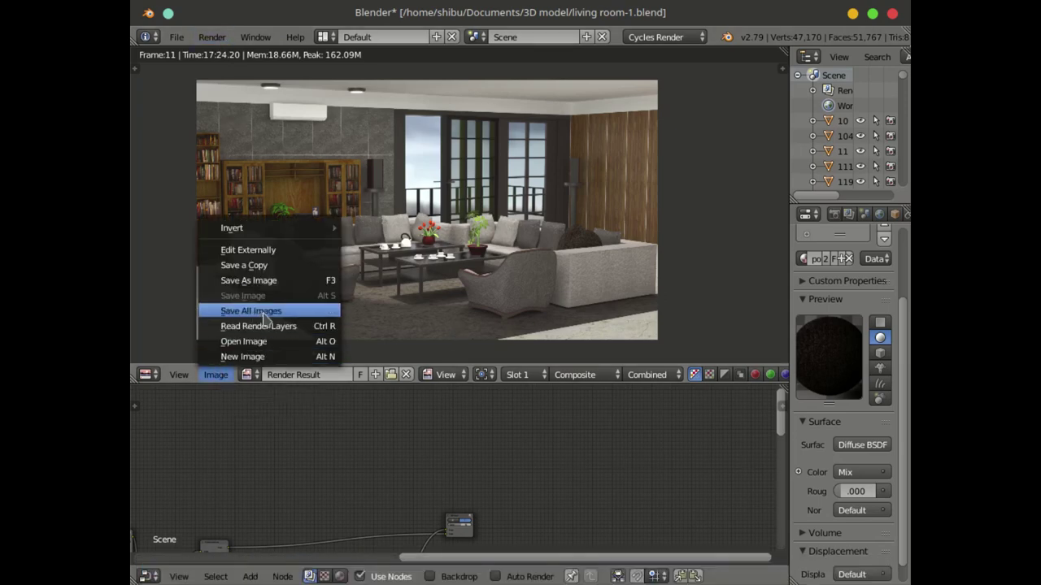
{"action": "left_click", "coordinate": [263, 281]}
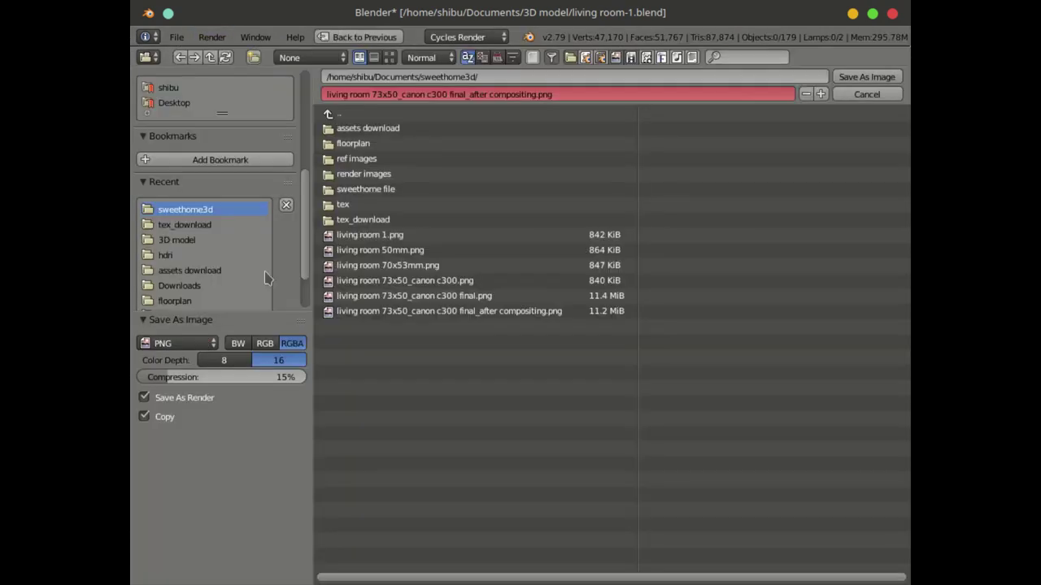
{"action": "left_click", "coordinate": [449, 316]}
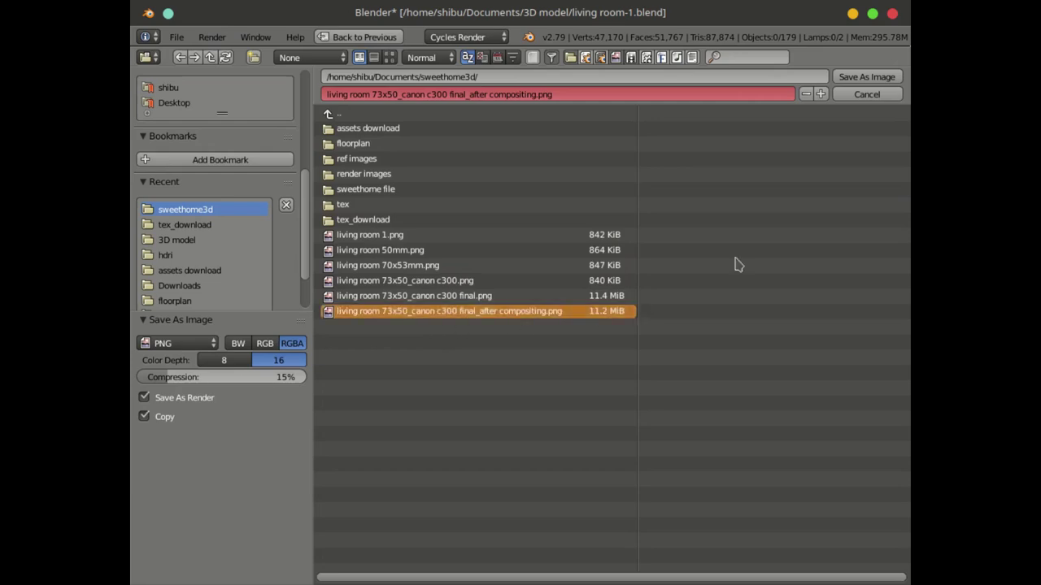
{"action": "left_click", "coordinate": [851, 77]}
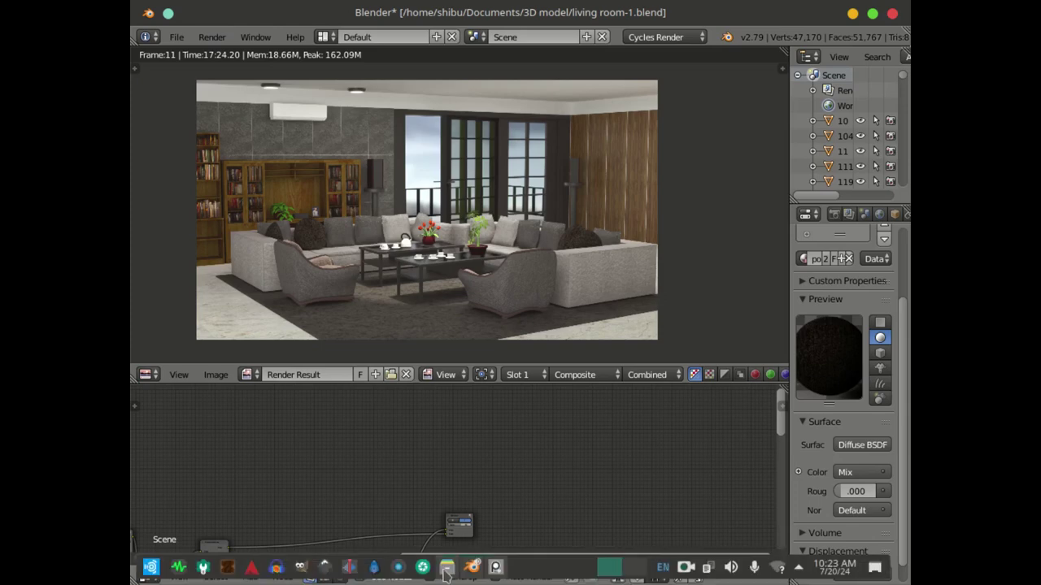
Step: Add the saved after-compositing PNG from Dolphin to the PureRef board and place it in the gap above the remaining living room render
{"action": "left_click", "coordinate": [447, 568]}
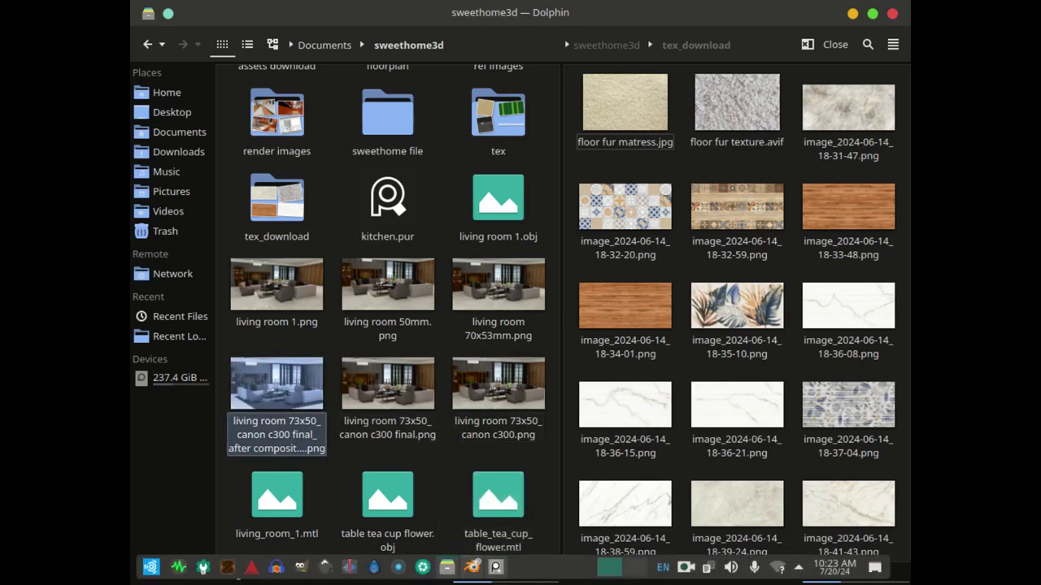
{"action": "left_click", "coordinate": [504, 565]}
{"action": "left_click", "coordinate": [504, 565]}
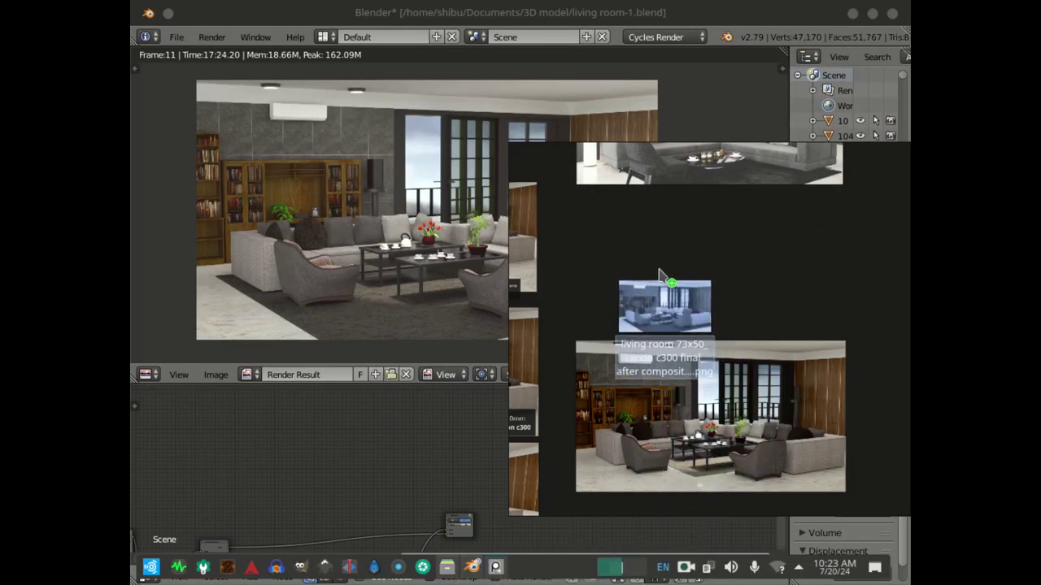
{"action": "left_click_drag", "start_coordinate": [624, 225], "coordinate": [624, 224]}
{"action": "left_click_drag", "start_coordinate": [693, 263], "coordinate": [823, 331]}
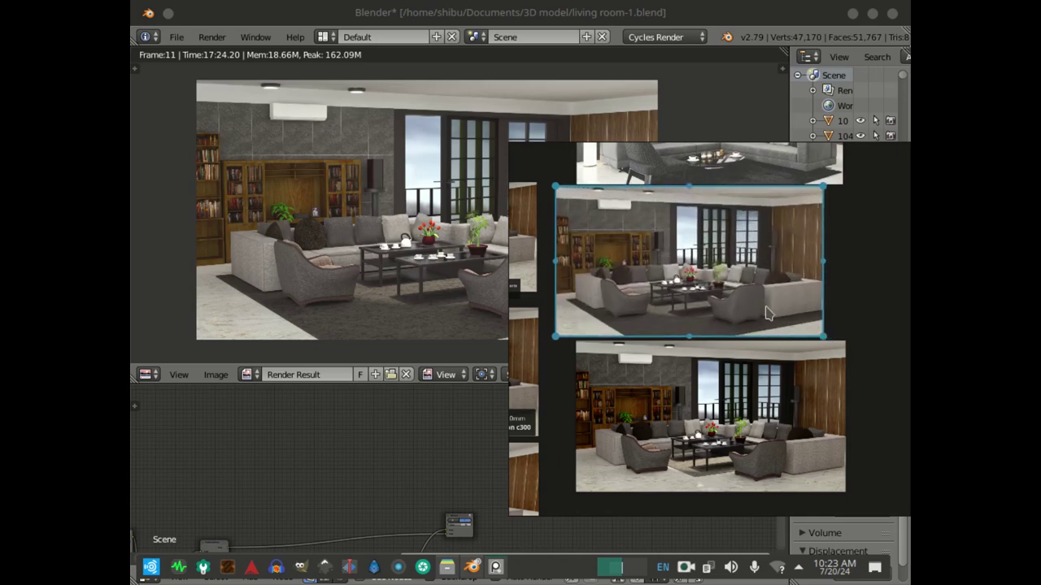
{"action": "left_click_drag", "start_coordinate": [731, 299], "coordinate": [754, 301]}
Step: Compare the grey stone wall panels in the reference photo with those in the newly added render
{"action": "middle_click_drag", "start_coordinate": [752, 251], "coordinate": [765, 344]}
{"action": "left_click", "coordinate": [865, 271]}
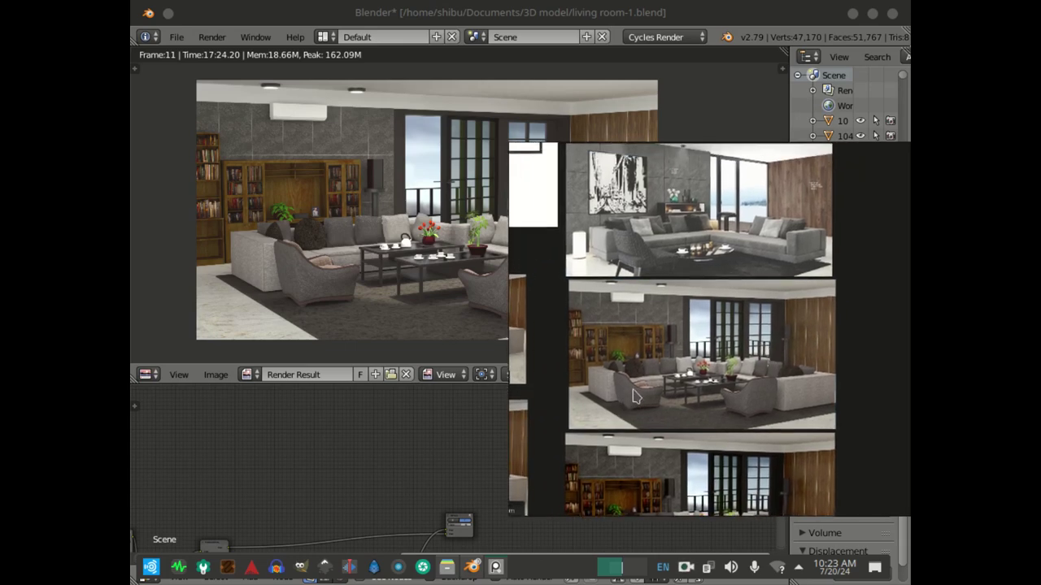
{"action": "scroll", "coordinate": [638, 407], "scroll_direction": "up", "scroll_amount": 3}
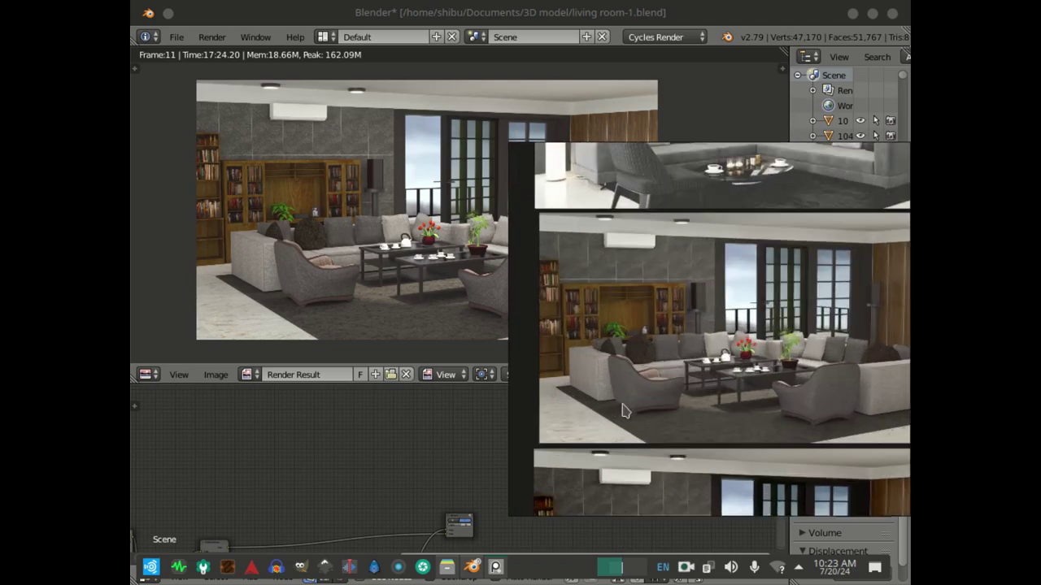
{"action": "scroll", "coordinate": [744, 228], "scroll_direction": "down", "scroll_amount": 3}
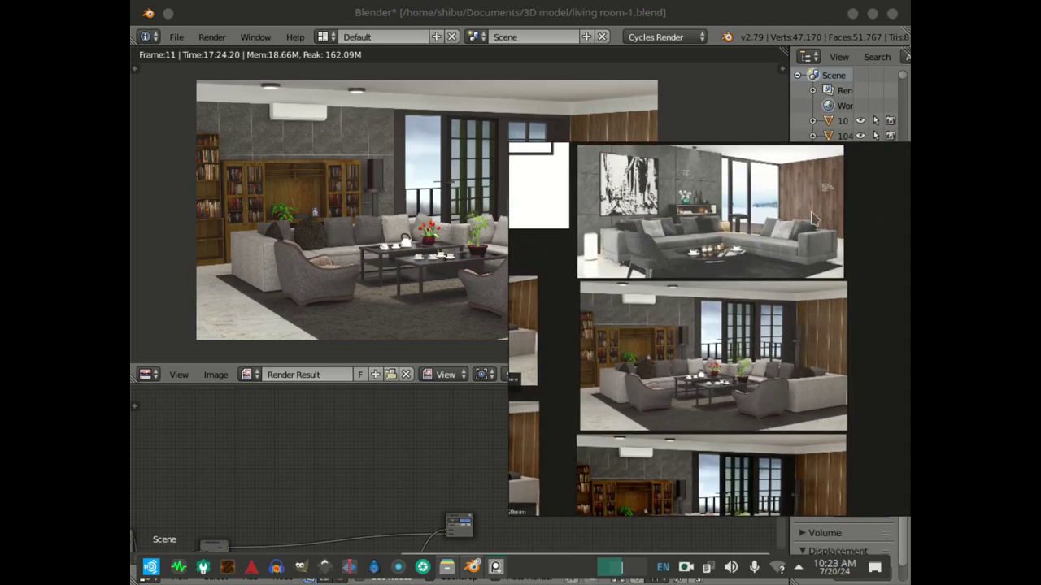
{"action": "scroll", "coordinate": [740, 244], "scroll_direction": "up", "scroll_amount": 2}
{"action": "scroll", "coordinate": [724, 248], "scroll_direction": "up", "scroll_amount": 3}
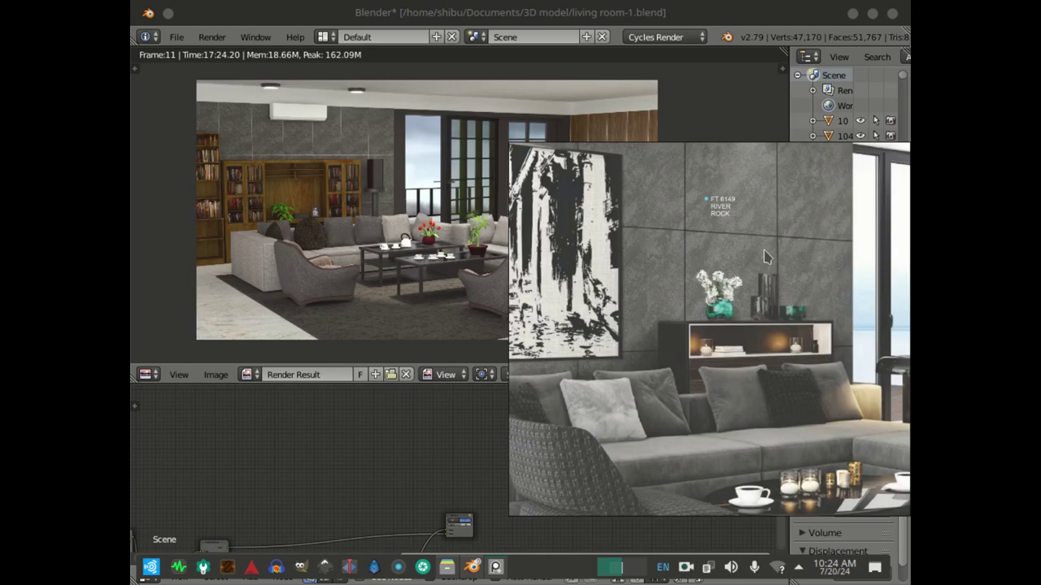
{"action": "scroll", "coordinate": [764, 252], "scroll_direction": "down", "scroll_amount": 3}
{"action": "middle_click_drag", "start_coordinate": [704, 449], "coordinate": [707, 315]}
{"action": "scroll", "coordinate": [681, 348], "scroll_direction": "up", "scroll_amount": 5}
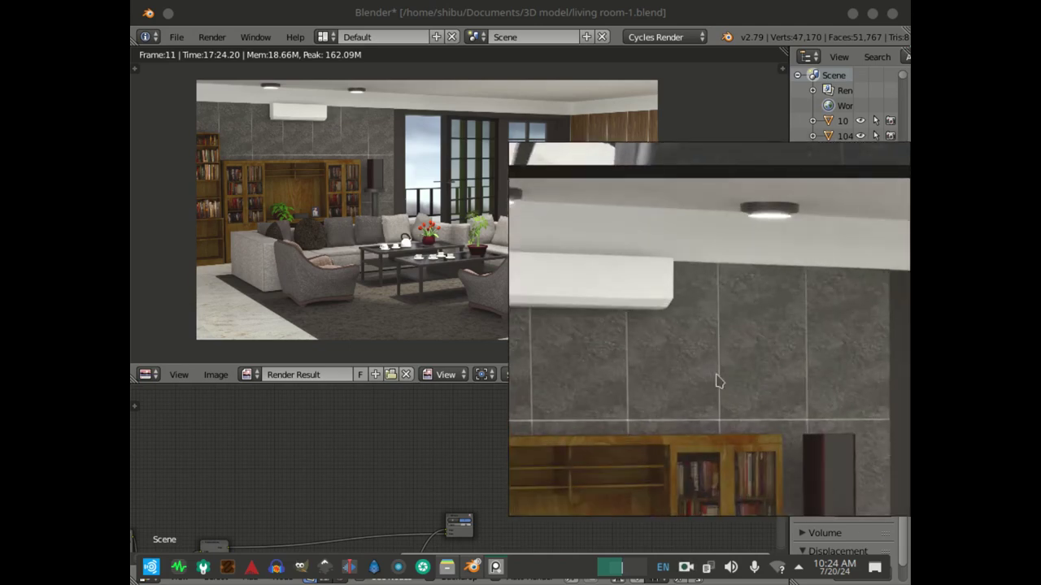
{"action": "scroll", "coordinate": [718, 380], "scroll_direction": "up", "scroll_amount": 2}
{"action": "scroll", "coordinate": [716, 370], "scroll_direction": "down", "scroll_amount": 3}
{"action": "scroll", "coordinate": [683, 391], "scroll_direction": "up", "scroll_amount": 4}
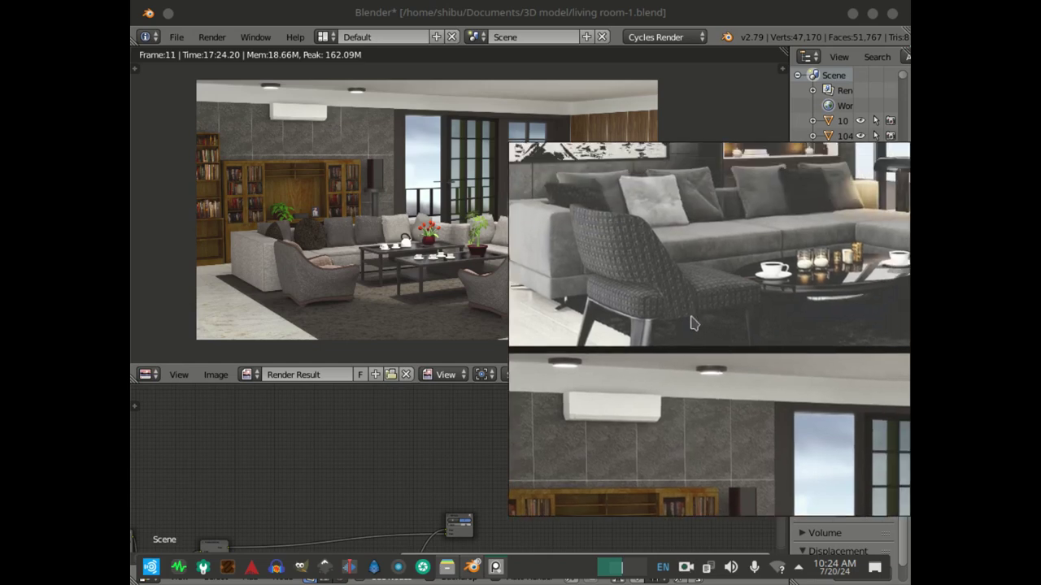
{"action": "scroll", "coordinate": [691, 357], "scroll_direction": "up", "scroll_amount": 2}
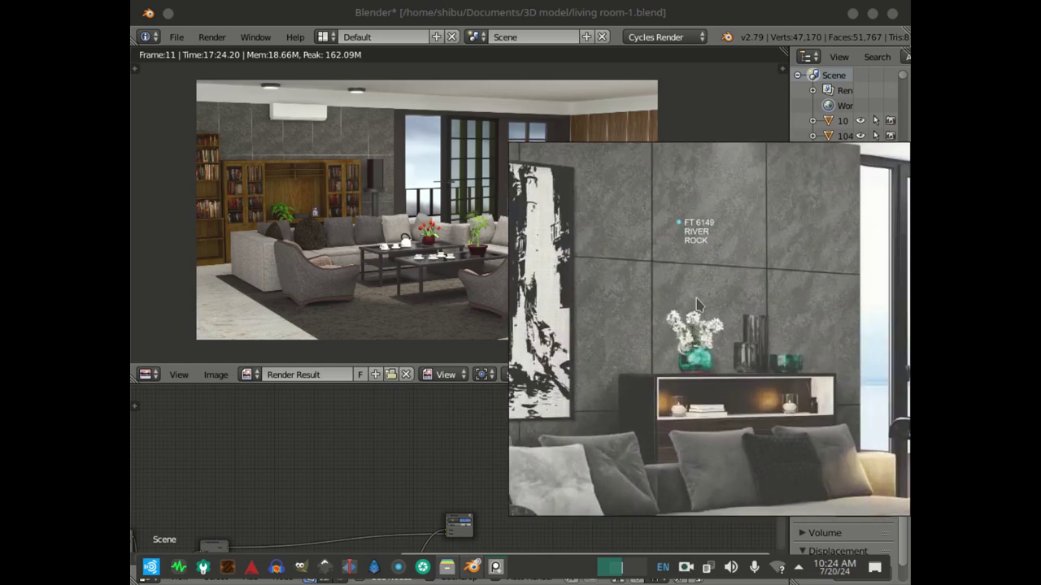
{"action": "scroll", "coordinate": [697, 309], "scroll_direction": "down", "scroll_amount": 3}
{"action": "scroll", "coordinate": [706, 322], "scroll_direction": "up", "scroll_amount": 2}
Step: Compare the wood-panelled wall, the windows and the overall room between the reference photo and the new render
{"action": "middle_click_drag", "start_coordinate": [706, 364], "coordinate": [545, 396]}
{"action": "middle_click_drag", "start_coordinate": [759, 338], "coordinate": [636, 425]}
{"action": "middle_click_drag", "start_coordinate": [854, 154], "coordinate": [741, 317]}
{"action": "scroll", "coordinate": [785, 263], "scroll_direction": "up", "scroll_amount": 2}
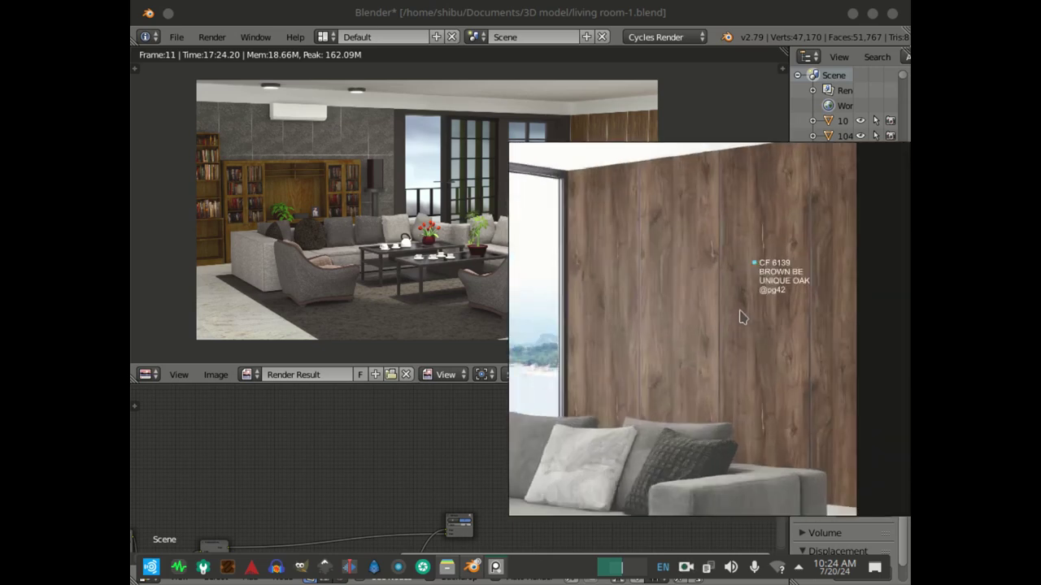
{"action": "scroll", "coordinate": [741, 317], "scroll_direction": "down", "scroll_amount": 3}
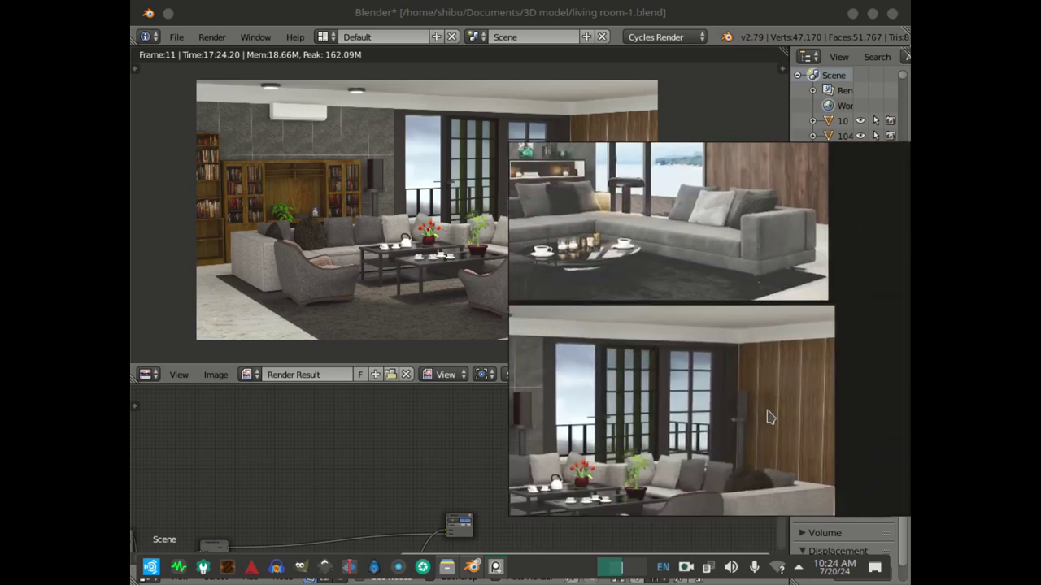
{"action": "scroll", "coordinate": [757, 404], "scroll_direction": "up", "scroll_amount": 2}
{"action": "scroll", "coordinate": [756, 404], "scroll_direction": "down", "scroll_amount": 4}
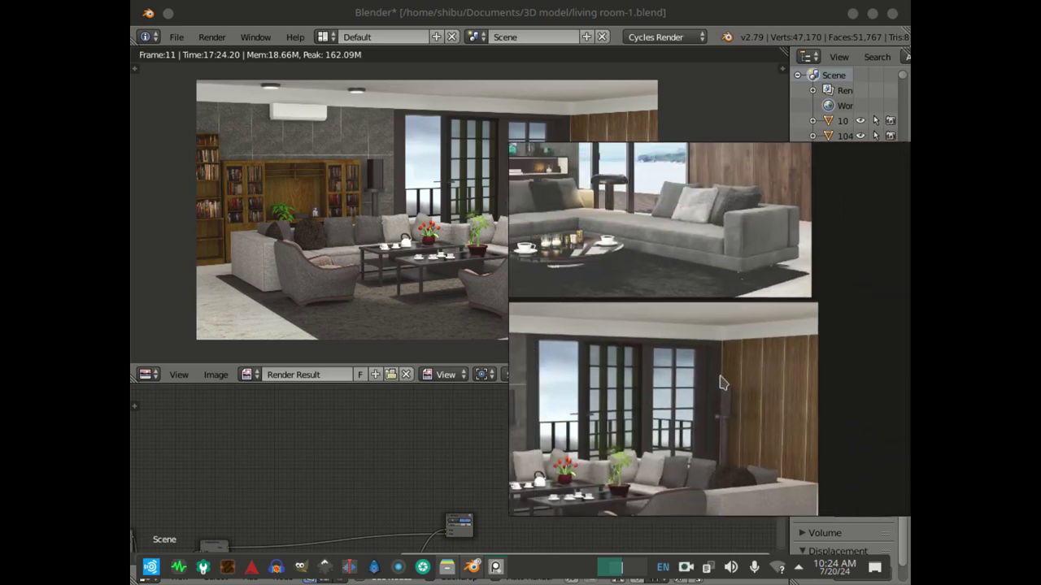
{"action": "scroll", "coordinate": [816, 366], "scroll_direction": "up", "scroll_amount": 2}
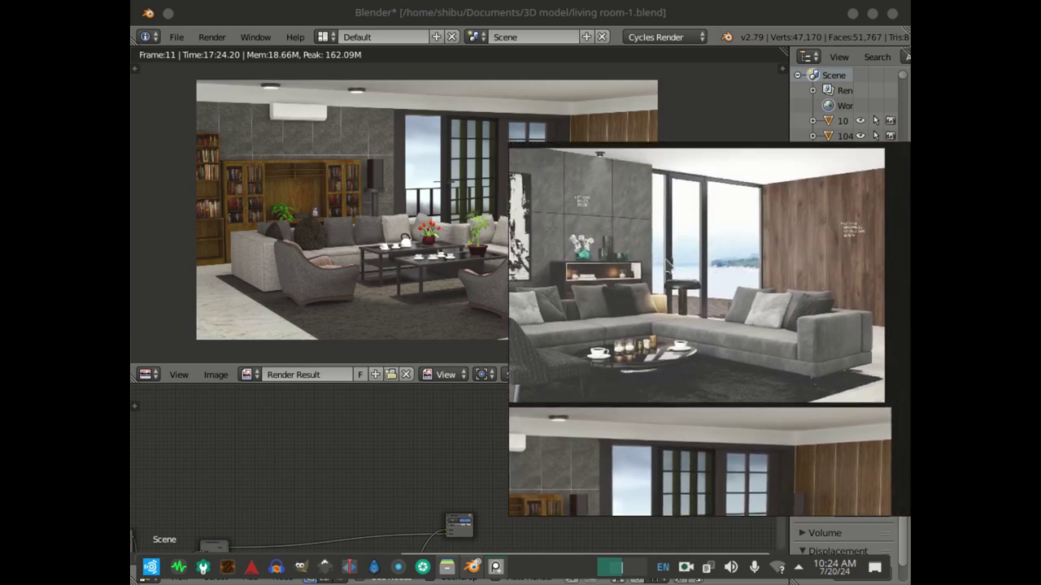
{"action": "scroll", "coordinate": [668, 267], "scroll_direction": "down", "scroll_amount": 3}
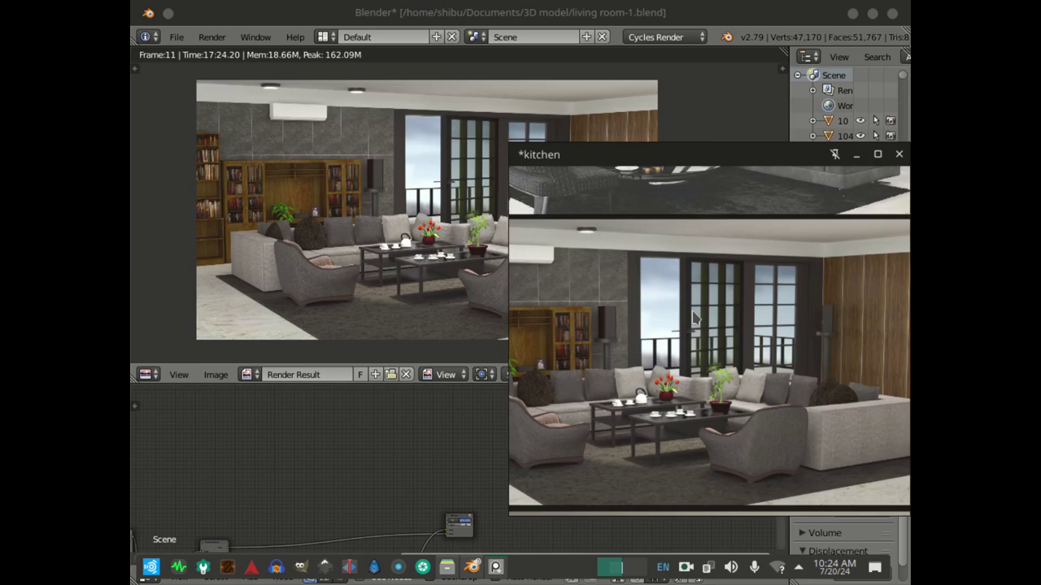
{"action": "scroll", "coordinate": [693, 317], "scroll_direction": "up", "scroll_amount": 2}
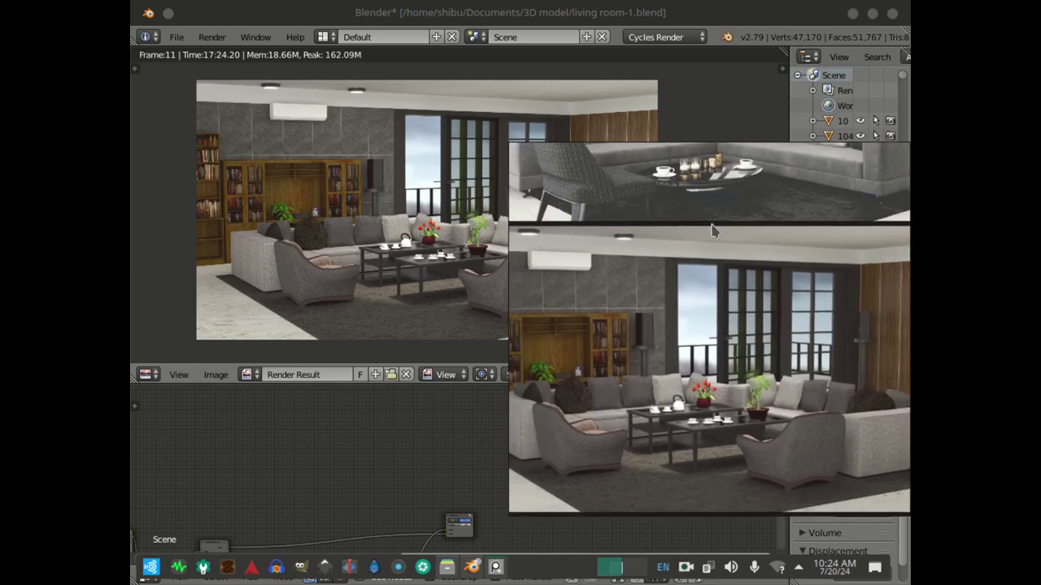
{"action": "scroll", "coordinate": [697, 195], "scroll_direction": "down", "scroll_amount": 1}
{"action": "middle_click_drag", "start_coordinate": [708, 213], "coordinate": [735, 289]}
{"action": "scroll", "coordinate": [735, 291], "scroll_direction": "down", "scroll_amount": 2}
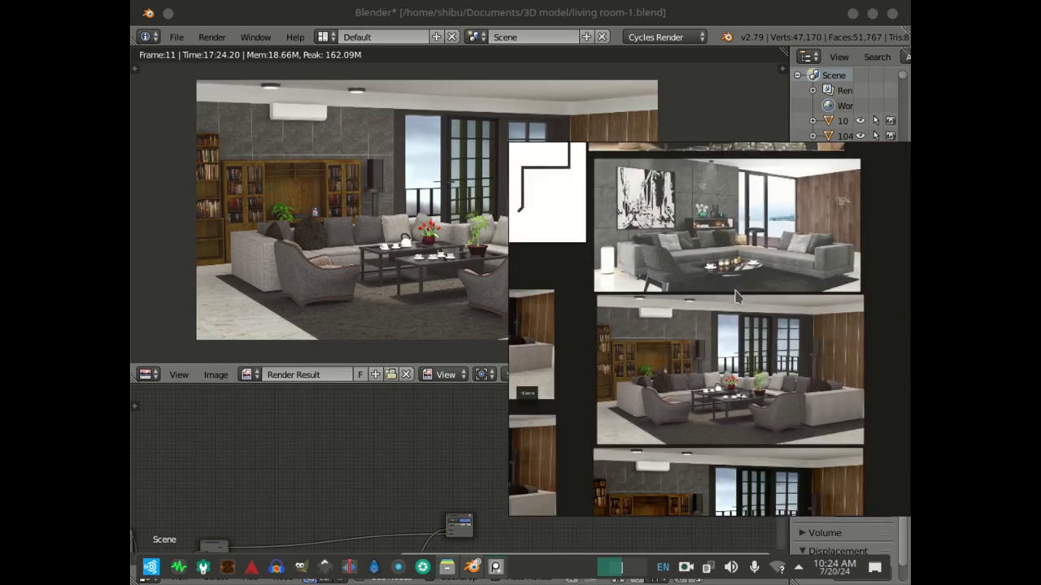
{"action": "scroll", "coordinate": [739, 332], "scroll_direction": "down", "scroll_amount": 3}
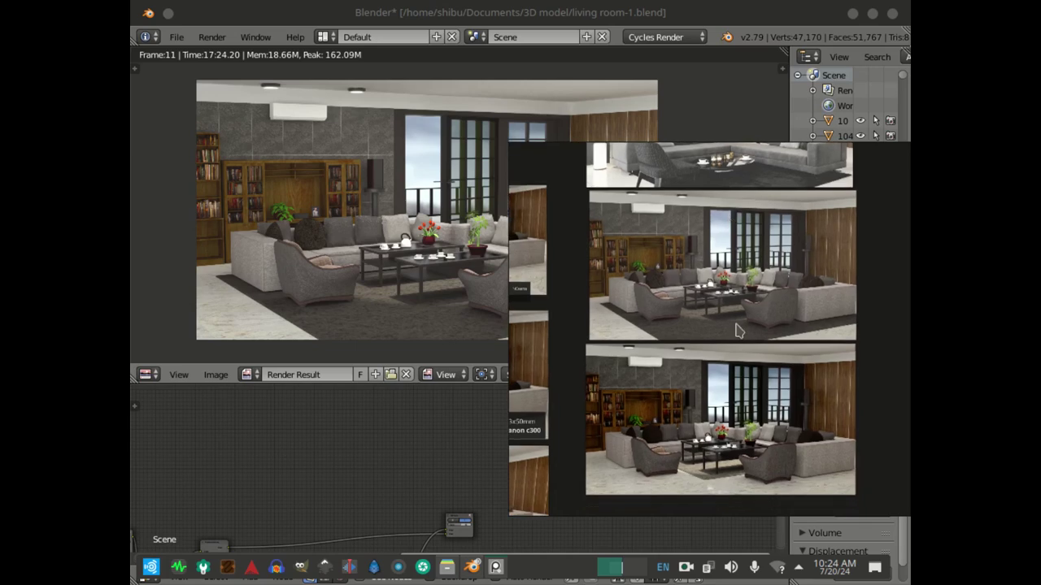
Step: Compare the new after-compositing render with the earlier living room render placed below it
{"action": "scroll", "coordinate": [729, 418], "scroll_direction": "down", "scroll_amount": 2}
{"action": "left_click", "coordinate": [730, 390]}
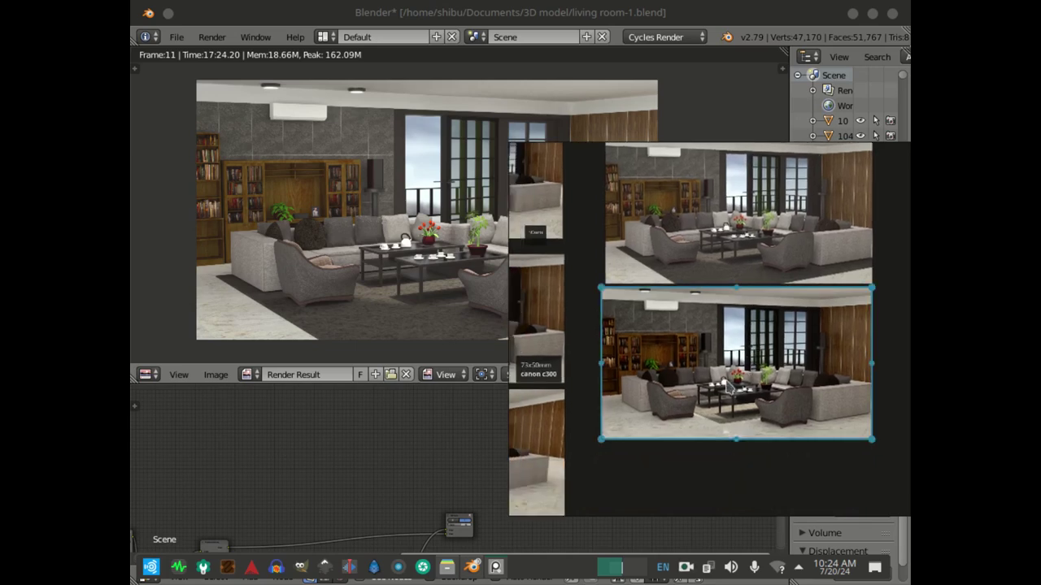
{"action": "scroll", "coordinate": [736, 382], "scroll_direction": "up", "scroll_amount": 2}
{"action": "middle_click_drag", "start_coordinate": [752, 312], "coordinate": [749, 460]}
{"action": "left_click", "coordinate": [744, 307]}
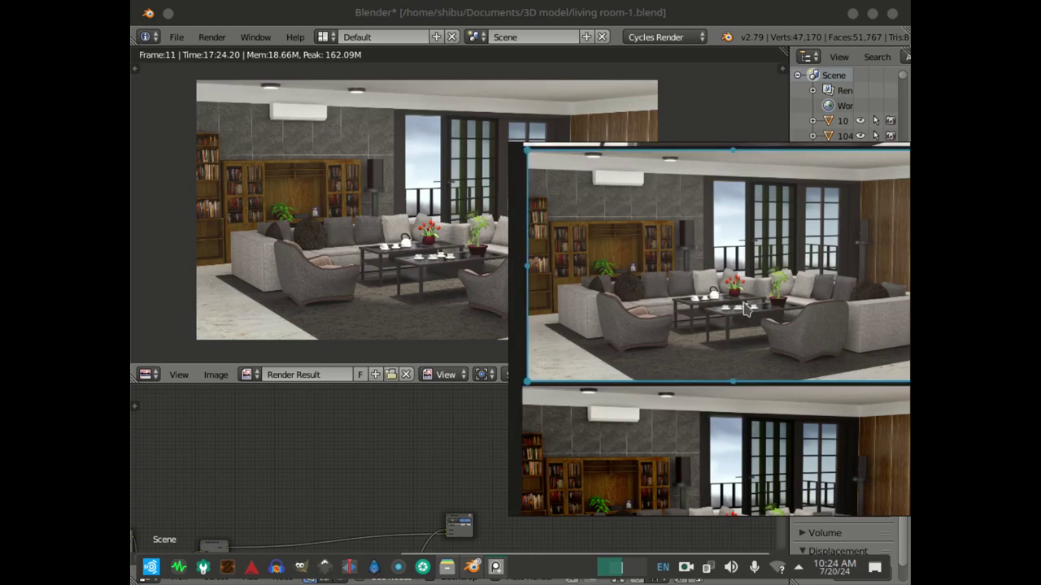
{"action": "scroll", "coordinate": [762, 322], "scroll_direction": "up", "scroll_amount": 4, "text": "ctrl"}
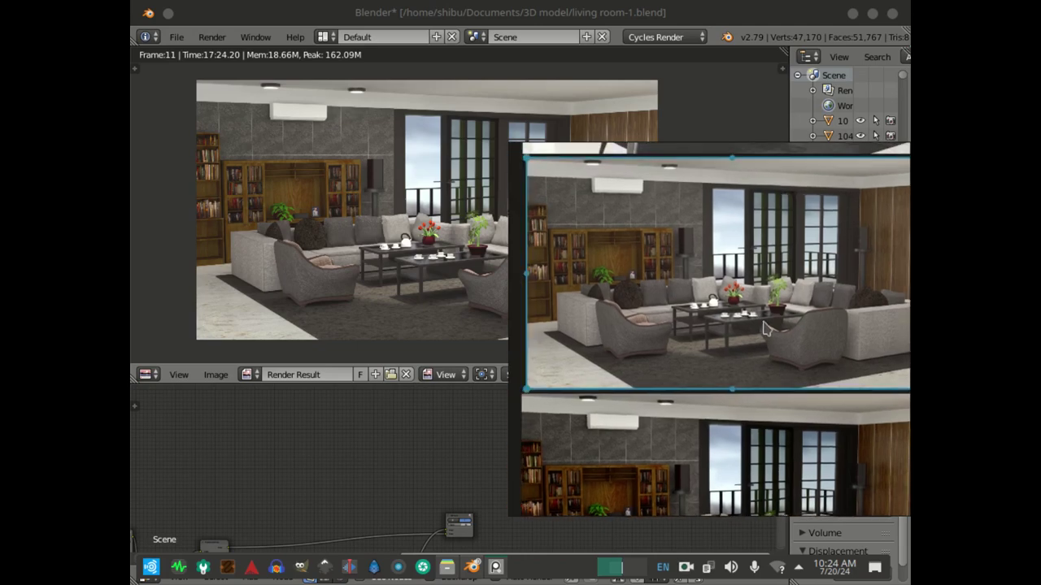
{"action": "scroll", "coordinate": [729, 345], "scroll_direction": "down", "scroll_amount": 4, "text": "ctrl"}
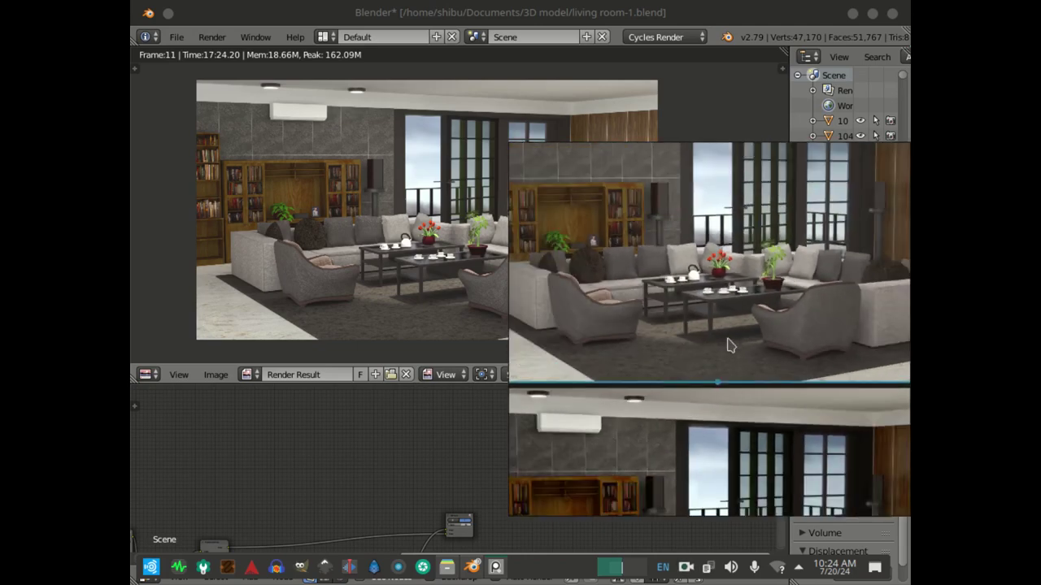
{"action": "left_click", "coordinate": [712, 355]}
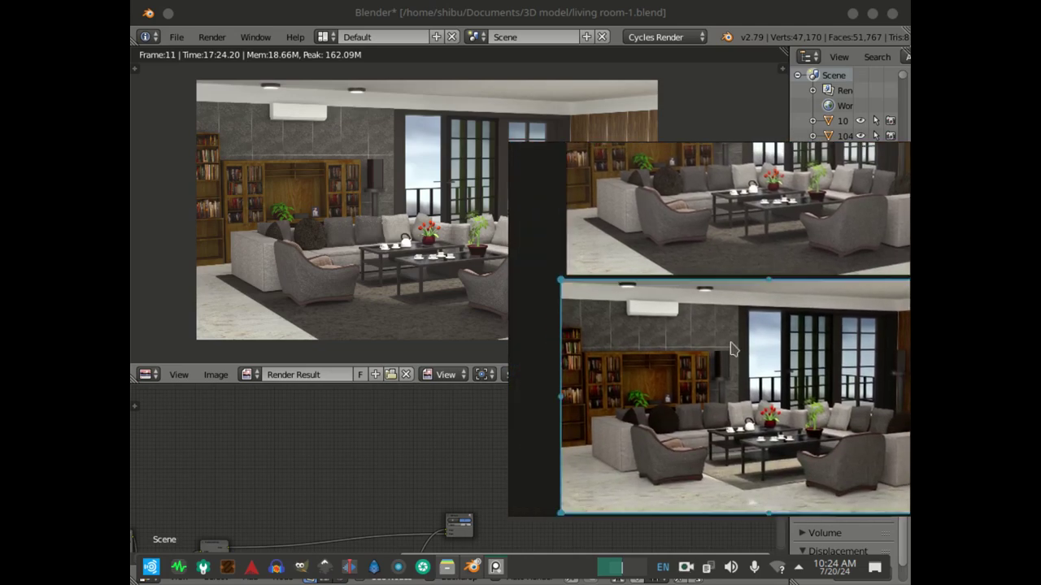
Step: Examine the 50mm and 73x50mm Canon C300 renders on the PureRef board, along with the living room render below them
{"action": "mouse_move", "coordinate": [131, 1]}
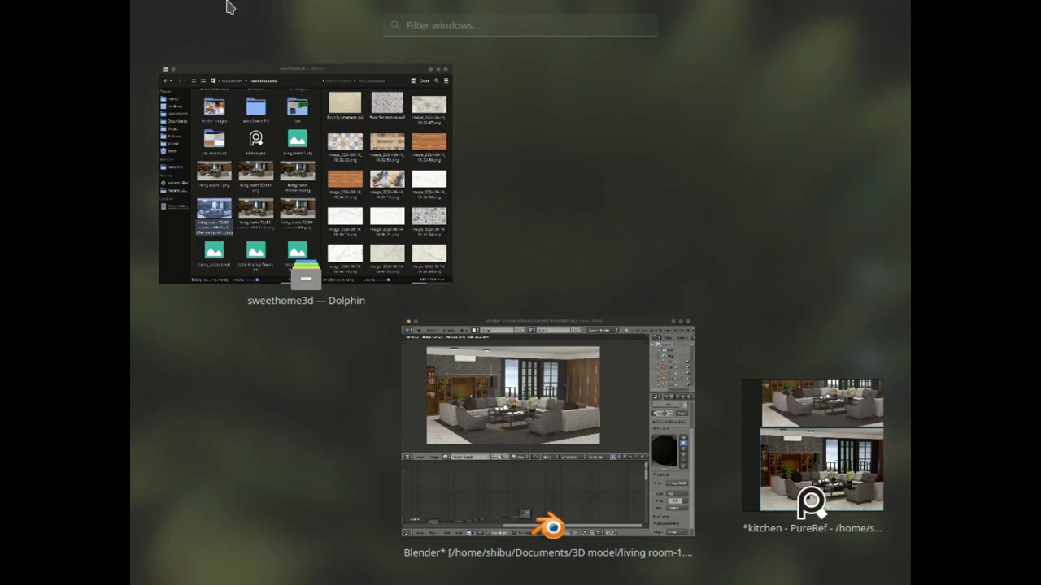
{"action": "left_click", "coordinate": [596, 382]}
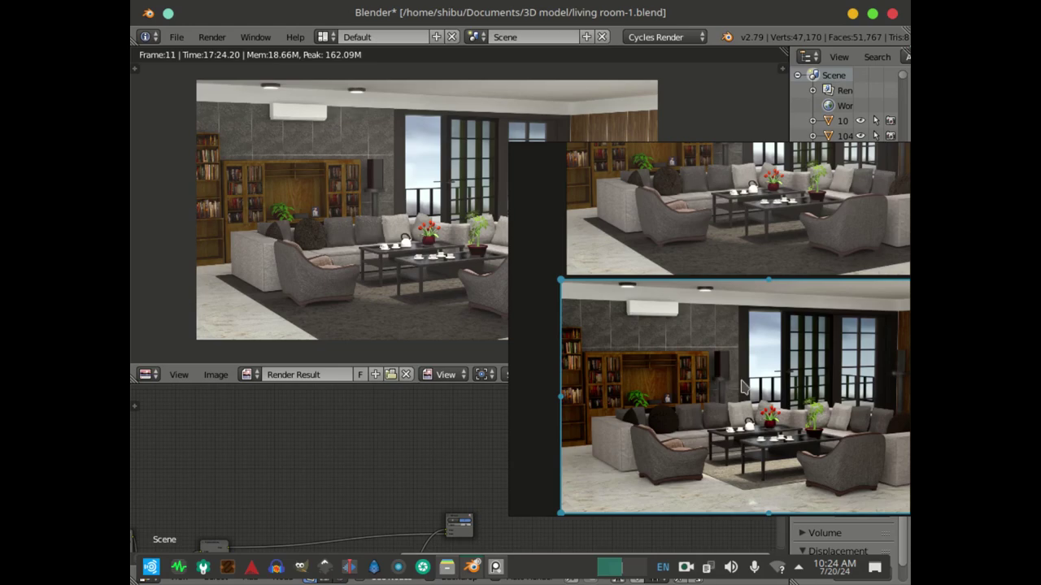
{"action": "middle_click_drag", "start_coordinate": [742, 386], "coordinate": [718, 385]}
{"action": "scroll", "coordinate": [717, 379], "scroll_direction": "down", "scroll_amount": 4}
{"action": "middle_click_drag", "start_coordinate": [627, 375], "coordinate": [734, 383]}
{"action": "scroll", "coordinate": [697, 444], "scroll_direction": "up", "scroll_amount": 3}
{"action": "middle_click_drag", "start_coordinate": [671, 287], "coordinate": [713, 421]}
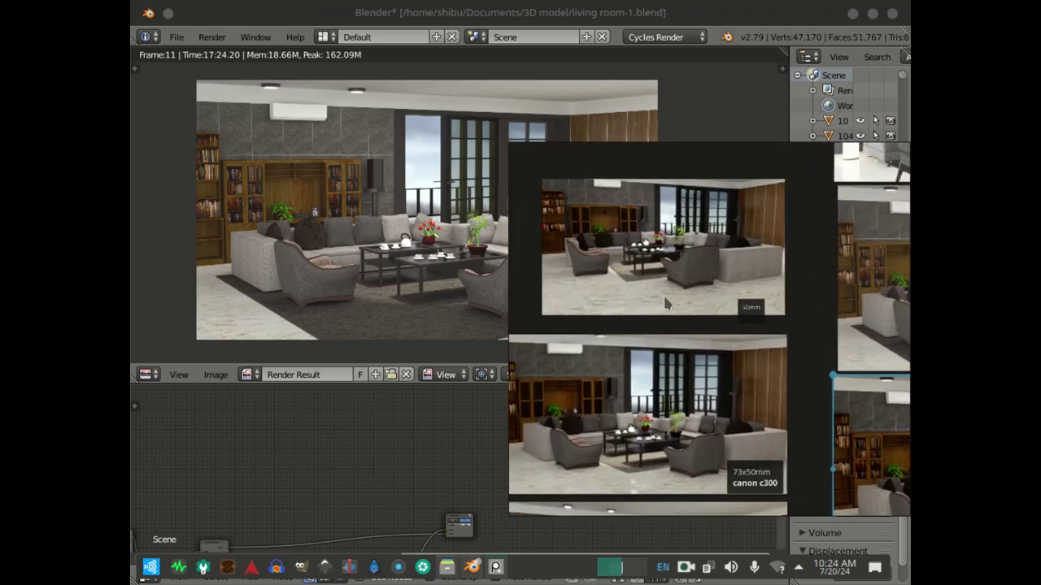
{"action": "middle_click_drag", "start_coordinate": [659, 317], "coordinate": [693, 228]}
{"action": "scroll", "coordinate": [698, 308], "scroll_direction": "up", "scroll_amount": 2}
{"action": "middle_click_drag", "start_coordinate": [690, 391], "coordinate": [720, 272]}
{"action": "scroll", "coordinate": [719, 383], "scroll_direction": "up", "scroll_amount": 1}
{"action": "middle_click_drag", "start_coordinate": [718, 383], "coordinate": [716, 256]}
{"action": "middle_click_drag", "start_coordinate": [710, 313], "coordinate": [669, 269]}
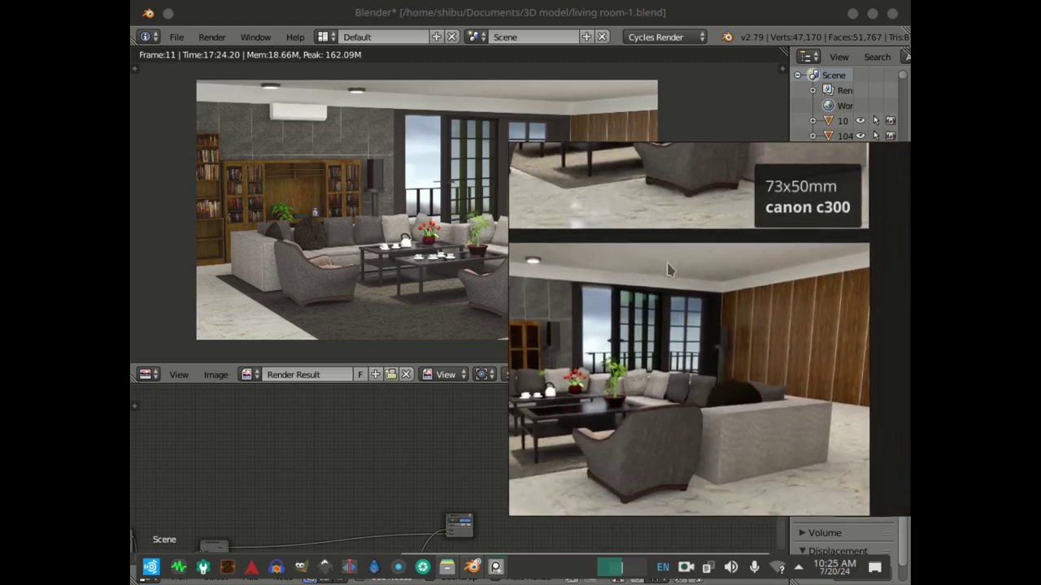
Step: Compare the wood-panelled wall and sofa in the lowest render of the labelled column with those in the selected render
{"action": "scroll", "coordinate": [694, 305], "scroll_direction": "down", "scroll_amount": 2}
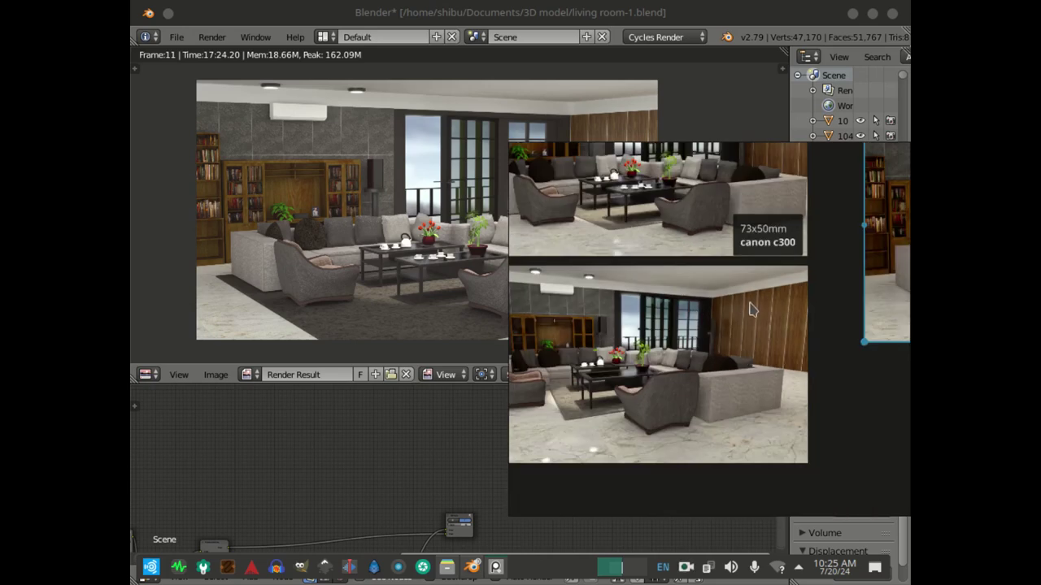
{"action": "middle_click_drag", "start_coordinate": [747, 356], "coordinate": [590, 384]}
{"action": "scroll", "coordinate": [661, 366], "scroll_direction": "down", "scroll_amount": 1}
{"action": "middle_click_drag", "start_coordinate": [739, 366], "coordinate": [646, 401]}
{"action": "scroll", "coordinate": [648, 409], "scroll_direction": "down", "scroll_amount": 2}
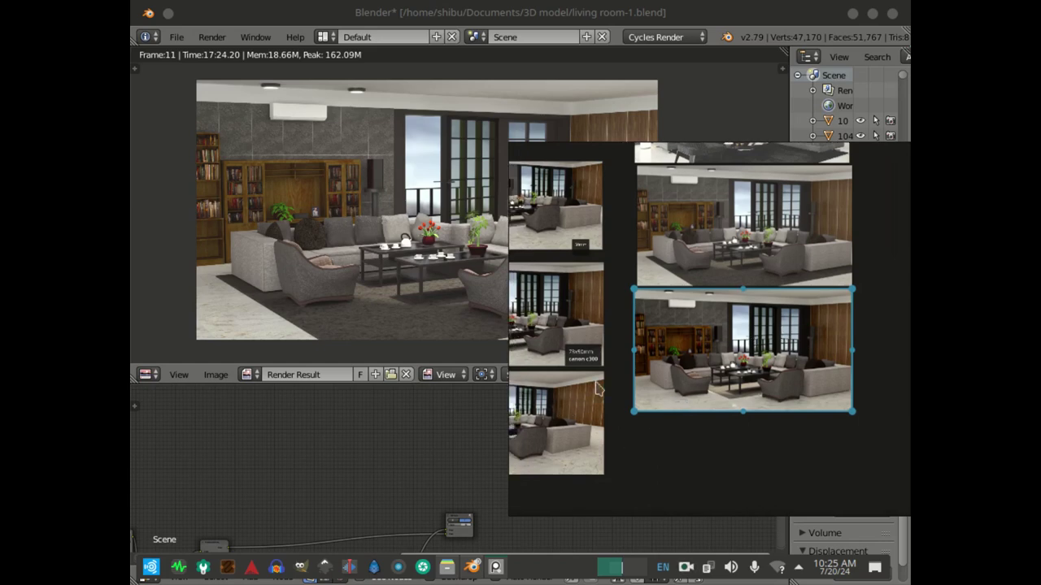
{"action": "scroll", "coordinate": [589, 425], "scroll_direction": "up", "scroll_amount": 2}
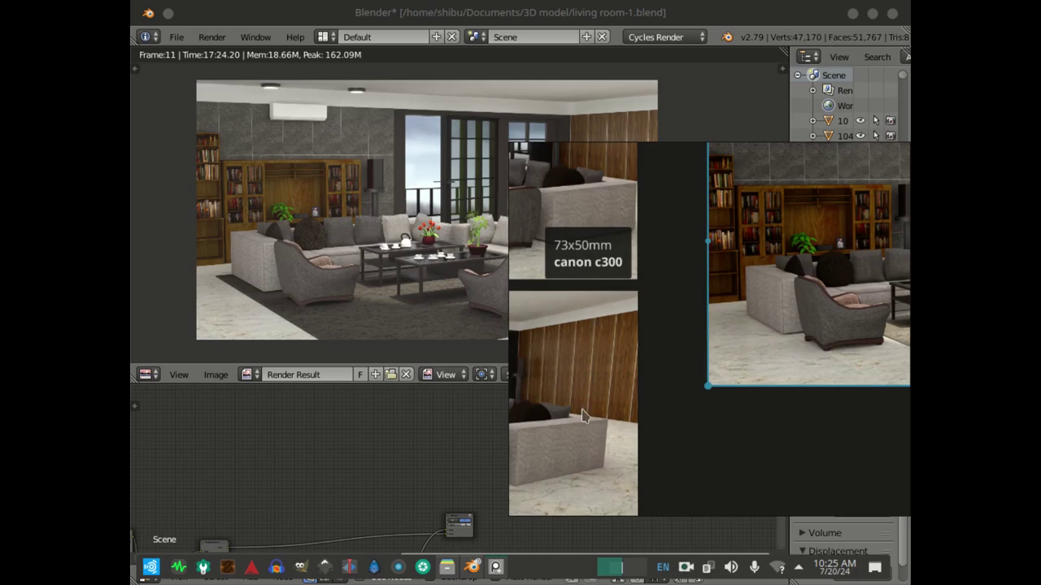
{"action": "scroll", "coordinate": [650, 367], "scroll_direction": "down", "scroll_amount": 2}
{"action": "middle_click_drag", "start_coordinate": [756, 324], "coordinate": [553, 402]}
{"action": "scroll", "coordinate": [774, 339], "scroll_direction": "up", "scroll_amount": 2}
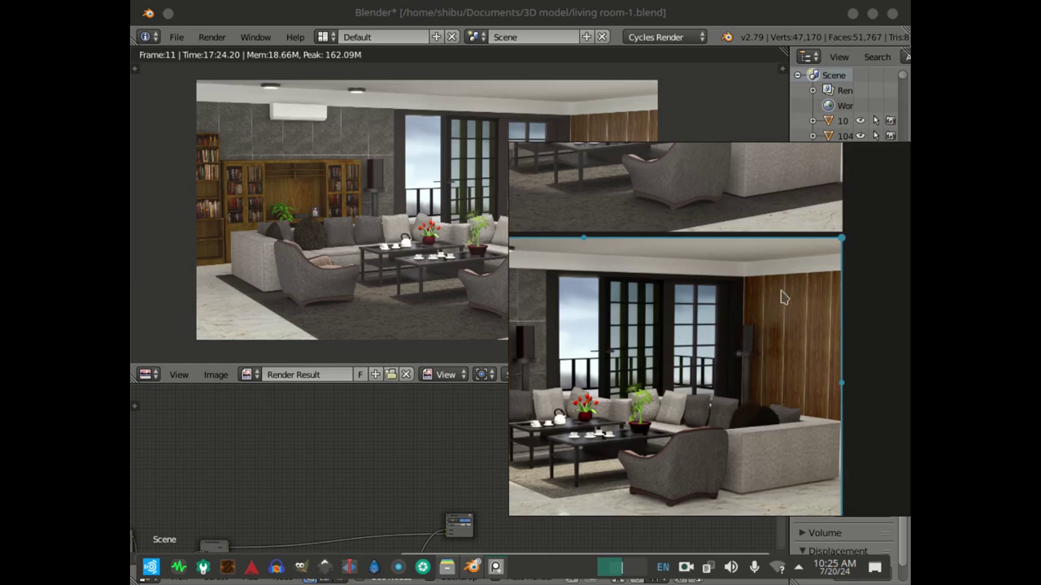
Step: Check the wood-panelled wall and windows in the reference photo against the new after-compositing render
{"action": "scroll", "coordinate": [779, 298], "scroll_direction": "up", "scroll_amount": 4}
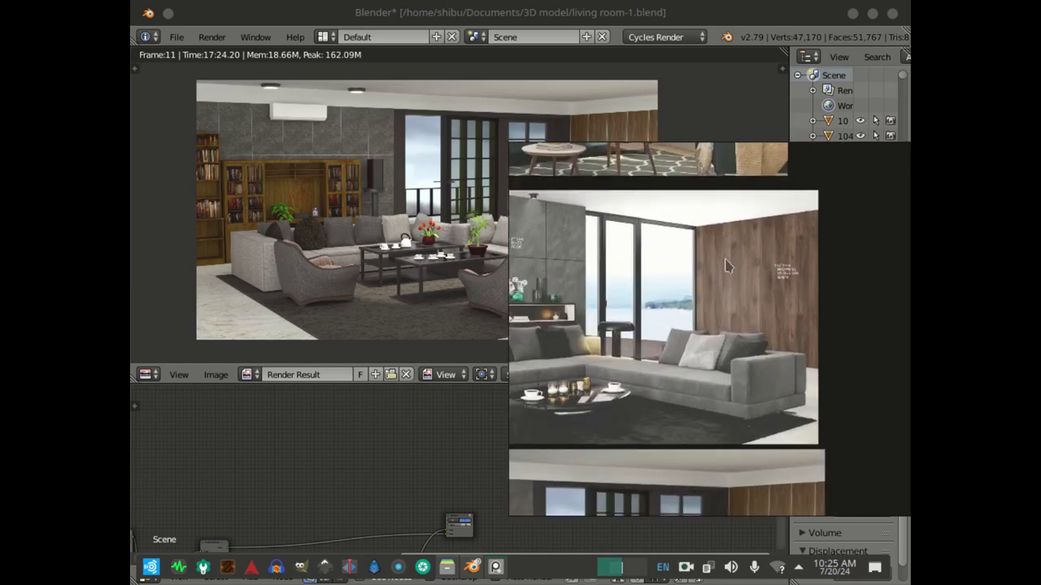
{"action": "scroll", "coordinate": [722, 362], "scroll_direction": "up", "scroll_amount": 2}
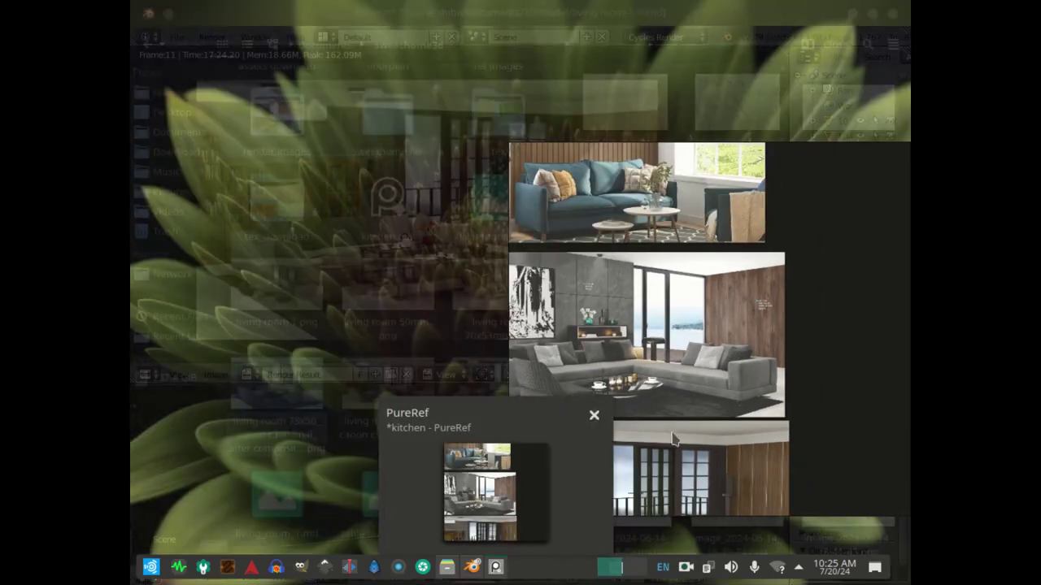
{"action": "middle_click_drag", "start_coordinate": [635, 435], "coordinate": [706, 359]}
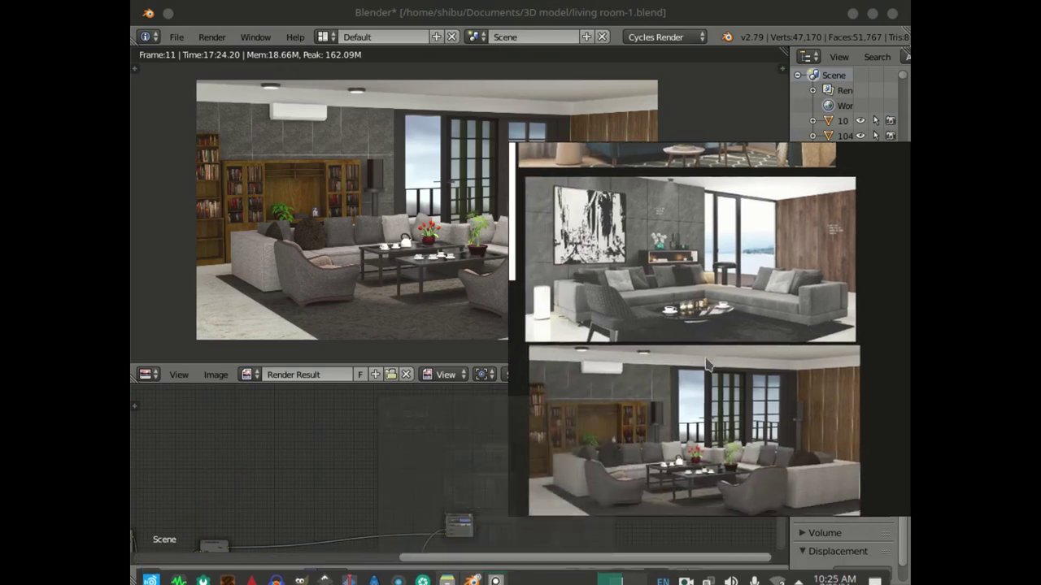
Step: Examine the lens labels on the 50mm and 73x50mm Canon C300 renders and compare their framing
{"action": "scroll", "coordinate": [706, 365], "scroll_direction": "up", "scroll_amount": 5}
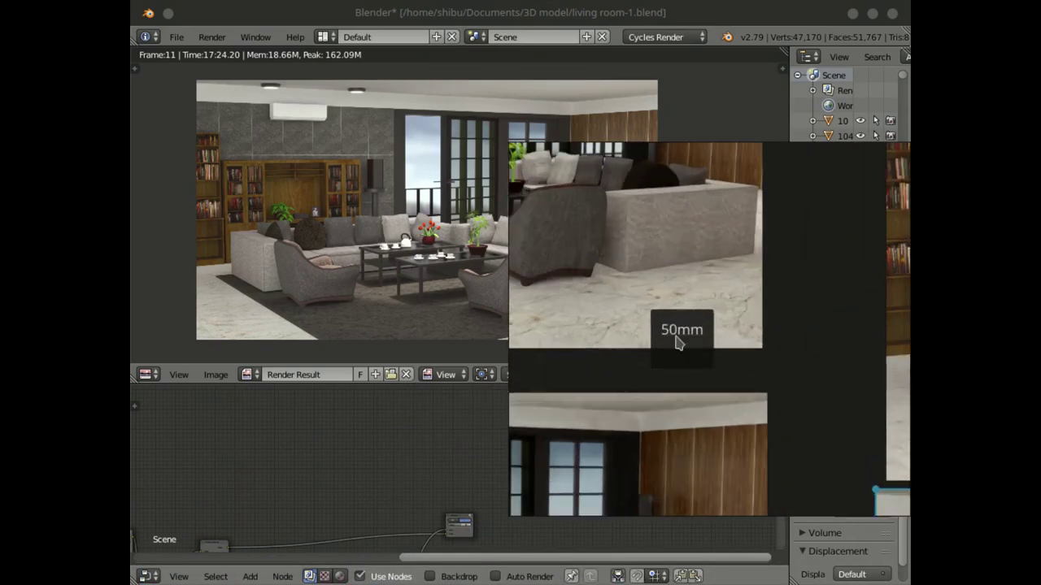
{"action": "scroll", "coordinate": [703, 337], "scroll_direction": "down", "scroll_amount": 3}
{"action": "middle_click_drag", "start_coordinate": [620, 349], "coordinate": [692, 263]}
{"action": "middle_click_drag", "start_coordinate": [739, 416], "coordinate": [717, 355]}
{"action": "scroll", "coordinate": [716, 370], "scroll_direction": "up", "scroll_amount": 2}
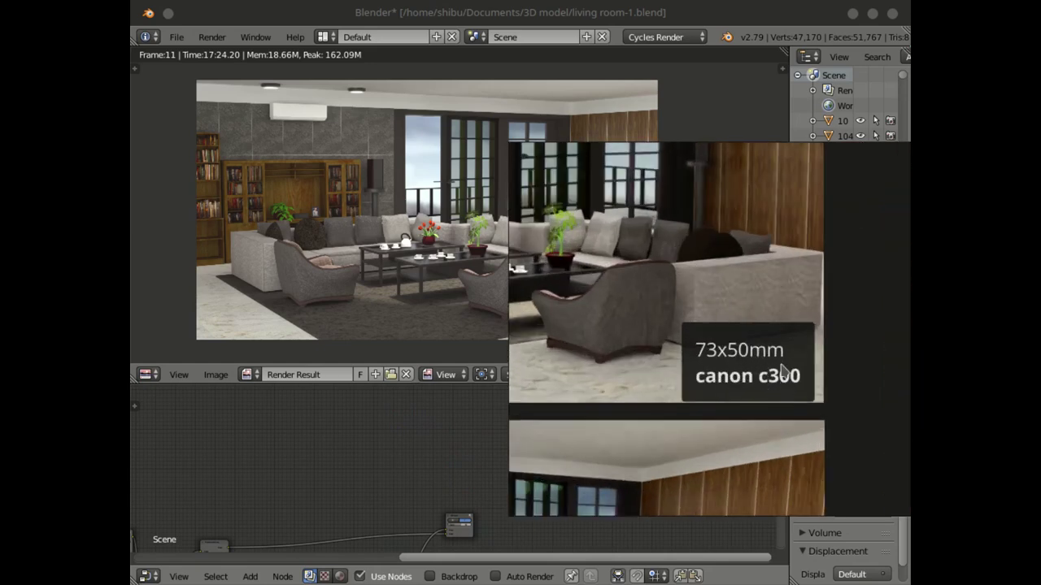
{"action": "scroll", "coordinate": [749, 352], "scroll_direction": "down", "scroll_amount": 2}
{"action": "middle_click_drag", "start_coordinate": [712, 284], "coordinate": [757, 243]}
{"action": "middle_click_drag", "start_coordinate": [739, 382], "coordinate": [680, 480]}
{"action": "mouse_move", "coordinate": [615, 422]}
{"action": "middle_mouse_down"}
{"action": "mouse_move", "coordinate": [675, 416]}
{"action": "mouse_move", "coordinate": [579, 337]}
{"action": "middle_mouse_up"}
{"action": "mouse_move", "coordinate": [682, 337]}
{"action": "middle_mouse_down"}
{"action": "mouse_move", "coordinate": [600, 327]}
{"action": "mouse_move", "coordinate": [604, 367]}
{"action": "middle_mouse_up"}
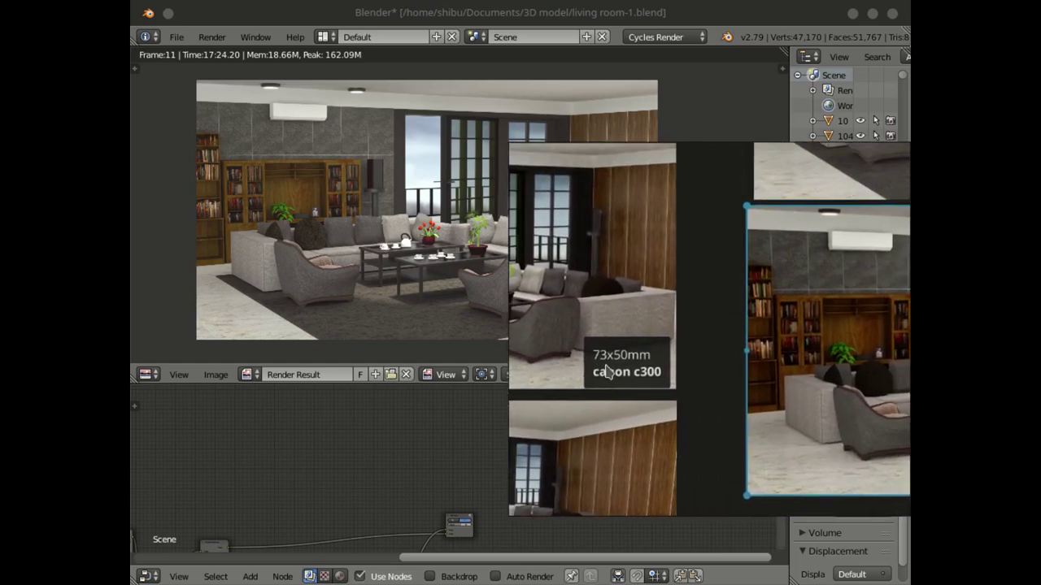
{"action": "scroll", "coordinate": [606, 370], "scroll_direction": "up", "scroll_amount": 1}
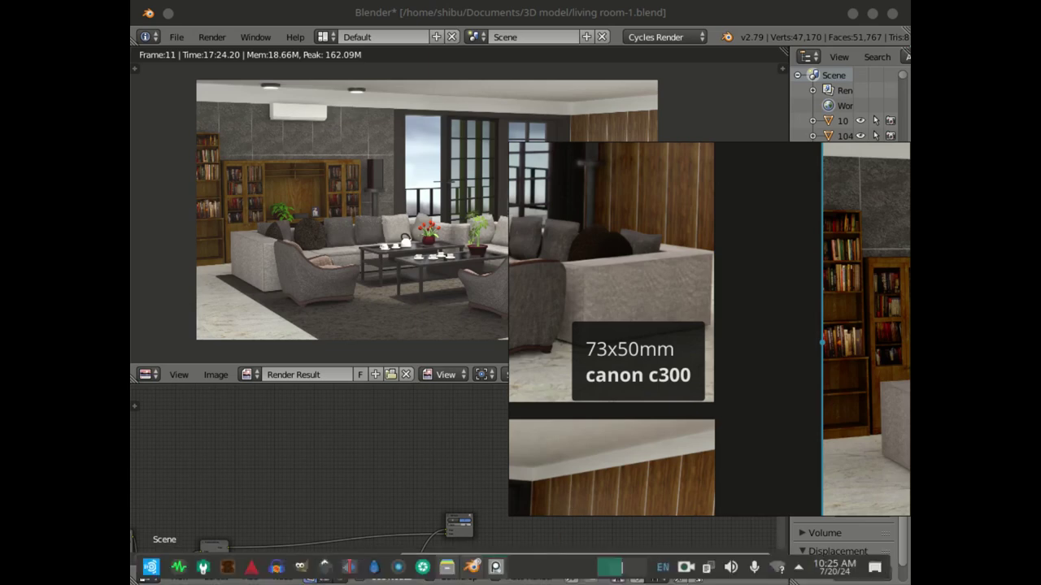
Step: Hide the PureRef board and show the 3D view in Blender in place of the compositing nodes
{"action": "left_click", "coordinate": [497, 567]}
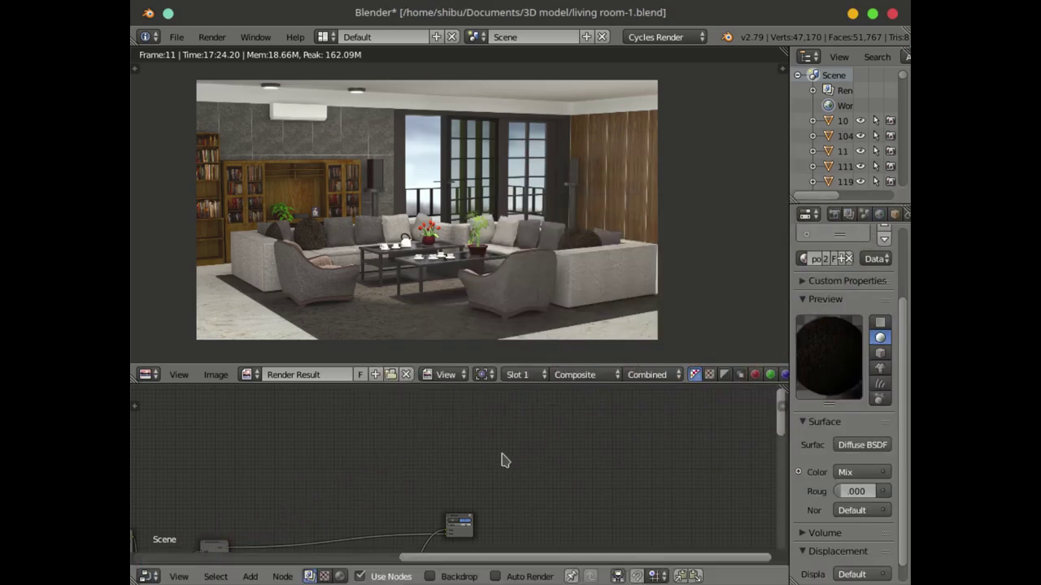
{"action": "key", "text": "shift+F5"}
{"action": "scroll", "coordinate": [502, 461], "scroll_direction": "down", "scroll_amount": 6}
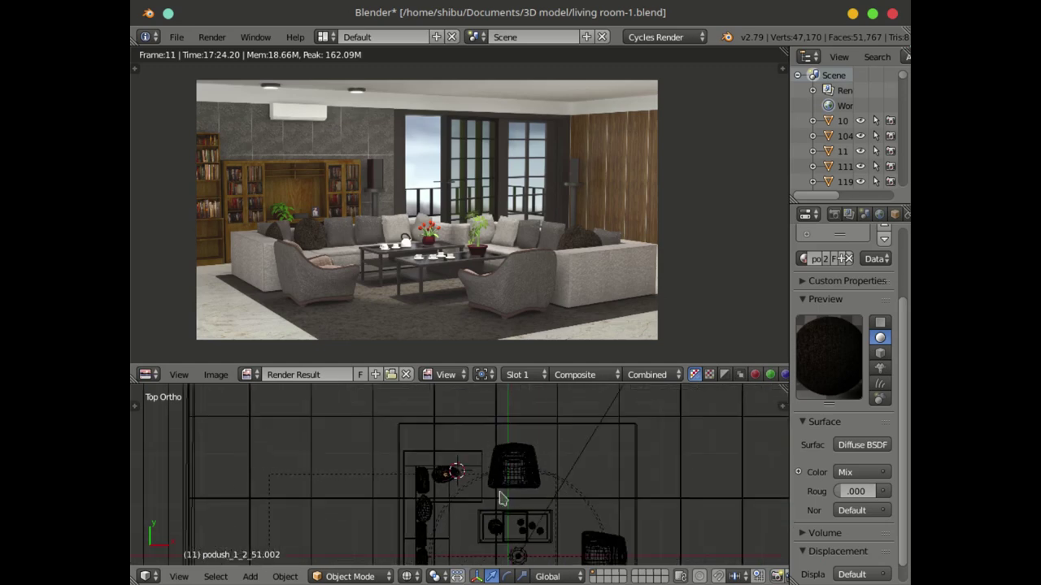
Step: Select the camera outside the room in the top view and widen the properties area until its lens settings are readable
{"action": "scroll", "coordinate": [492, 478], "scroll_direction": "down", "scroll_amount": 3}
{"action": "middle_click_drag", "start_coordinate": [508, 457], "coordinate": [495, 520], "text": "shift"}
{"action": "right_click", "coordinate": [508, 421]}
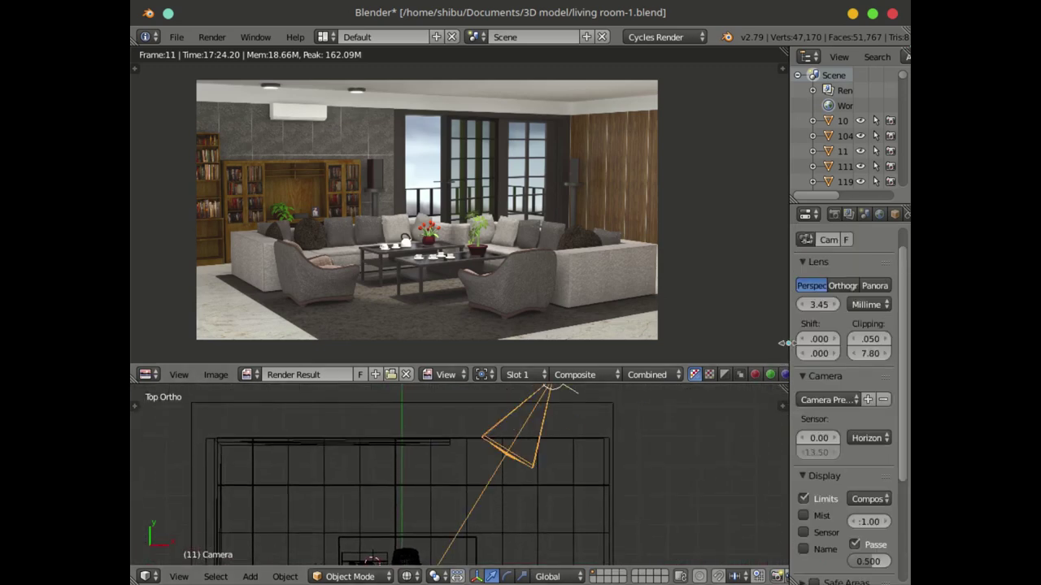
{"action": "left_click_drag", "start_coordinate": [786, 343], "coordinate": [681, 343]}
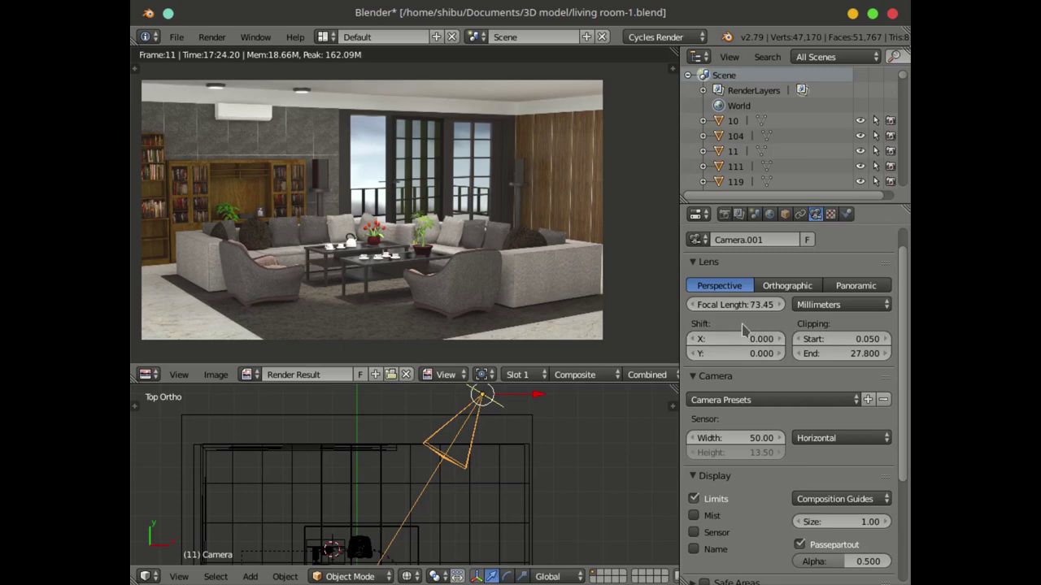
Step: Apply the Canon C300 preset to the selected camera
{"action": "scroll", "coordinate": [747, 334], "scroll_direction": "up", "scroll_amount": 1}
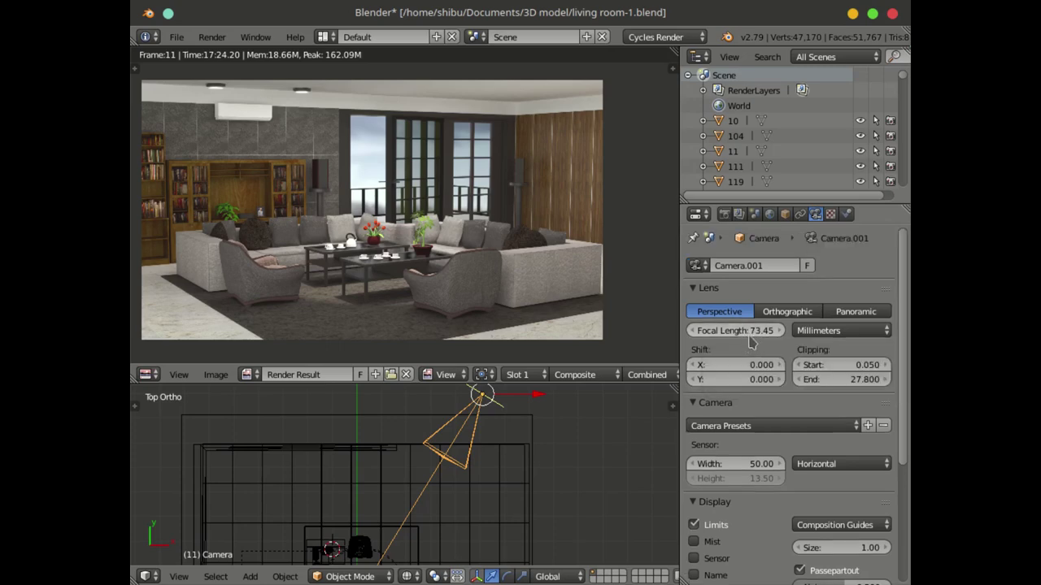
{"action": "scroll", "coordinate": [765, 396], "scroll_direction": "down", "scroll_amount": 2}
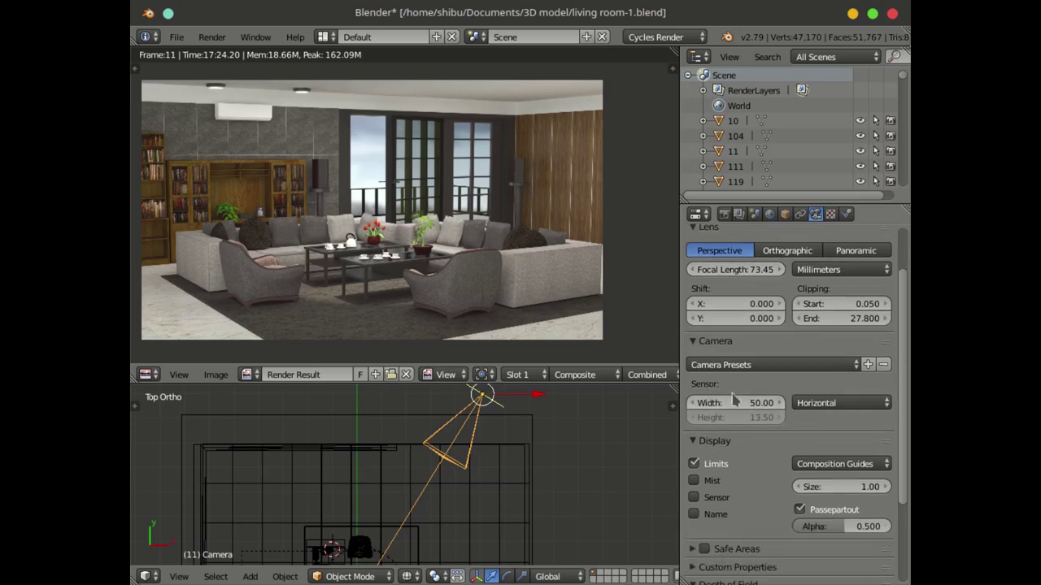
{"action": "left_click", "coordinate": [778, 365]}
{"action": "left_click", "coordinate": [760, 366]}
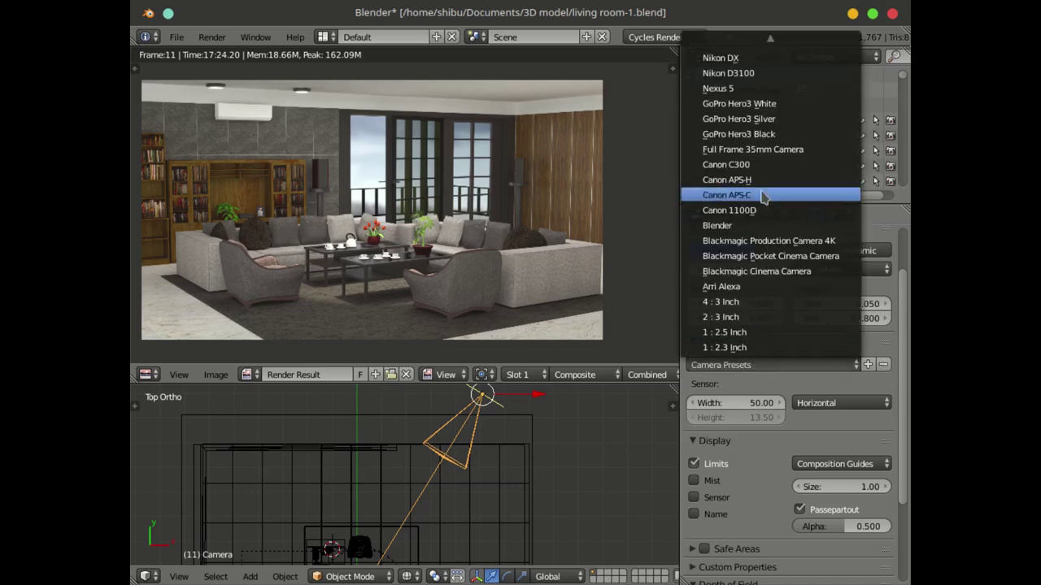
{"action": "left_click", "coordinate": [756, 166]}
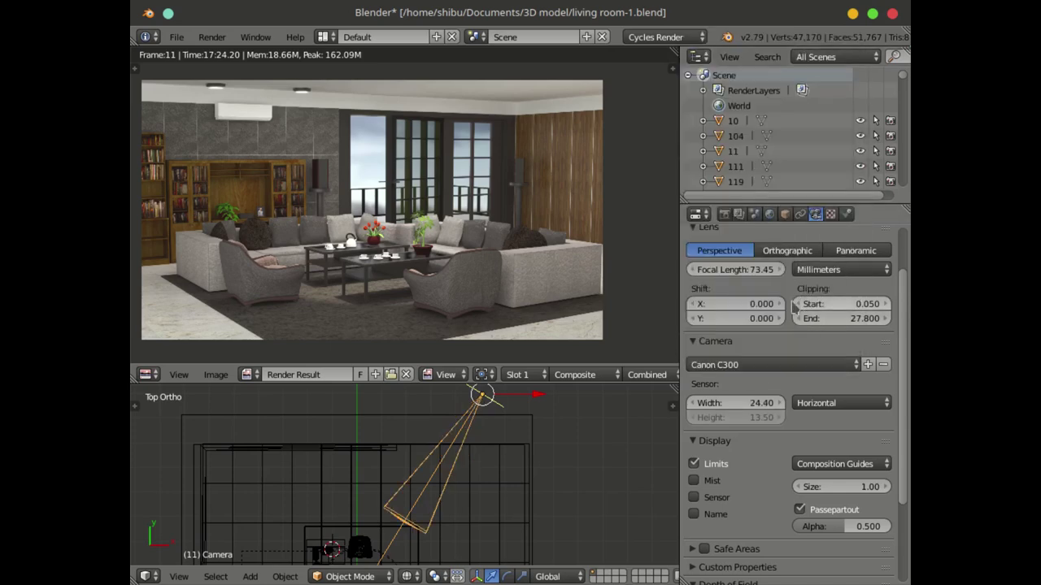
Step: Set the camera's sensor width to 50 and show the view through the camera in solid shading
{"action": "left_click", "coordinate": [769, 403]}
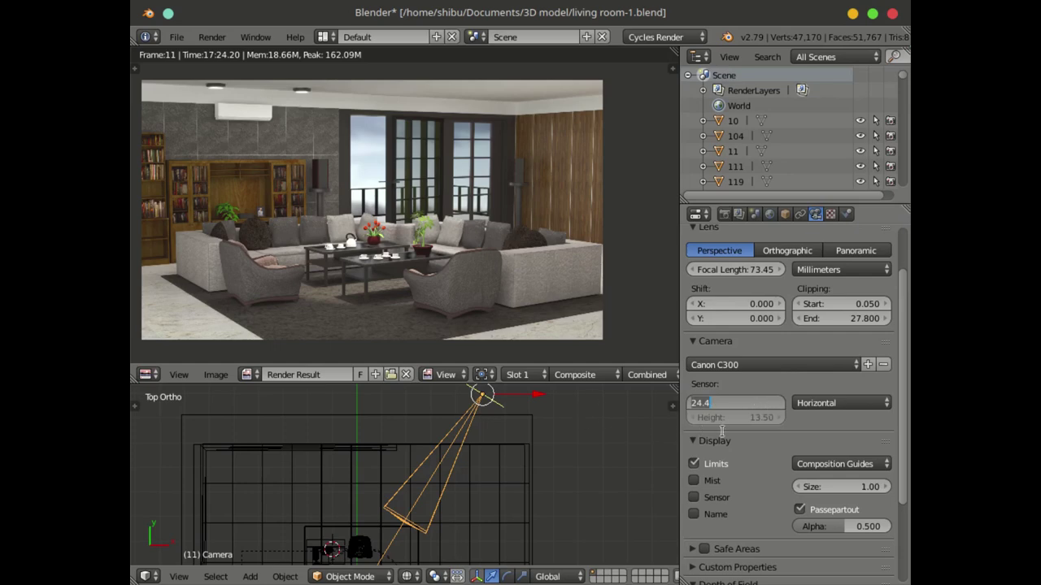
{"action": "type", "text": "50"}
{"action": "key", "text": "Return"}
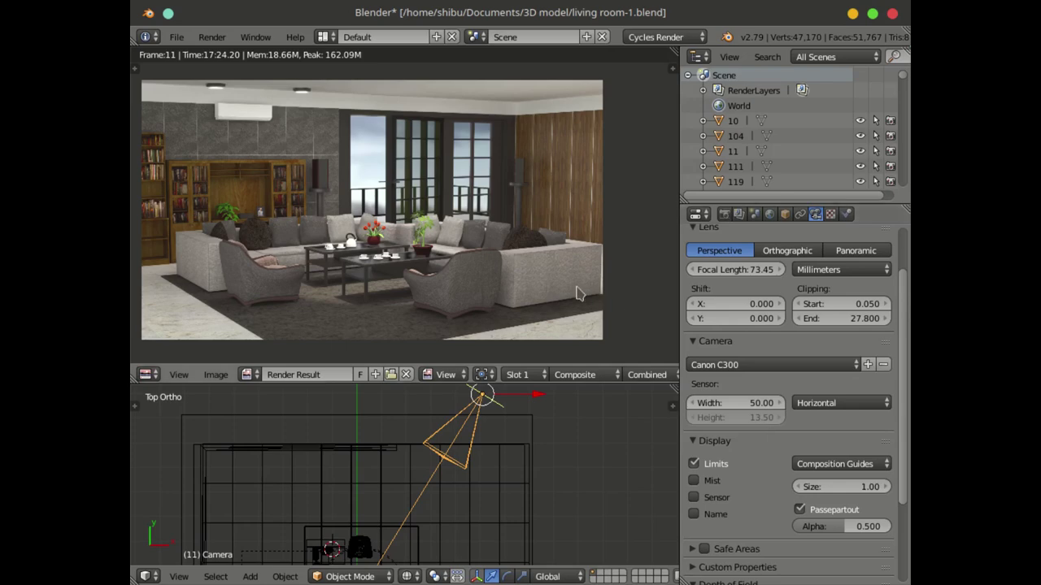
{"action": "key", "text": "KP_0"}
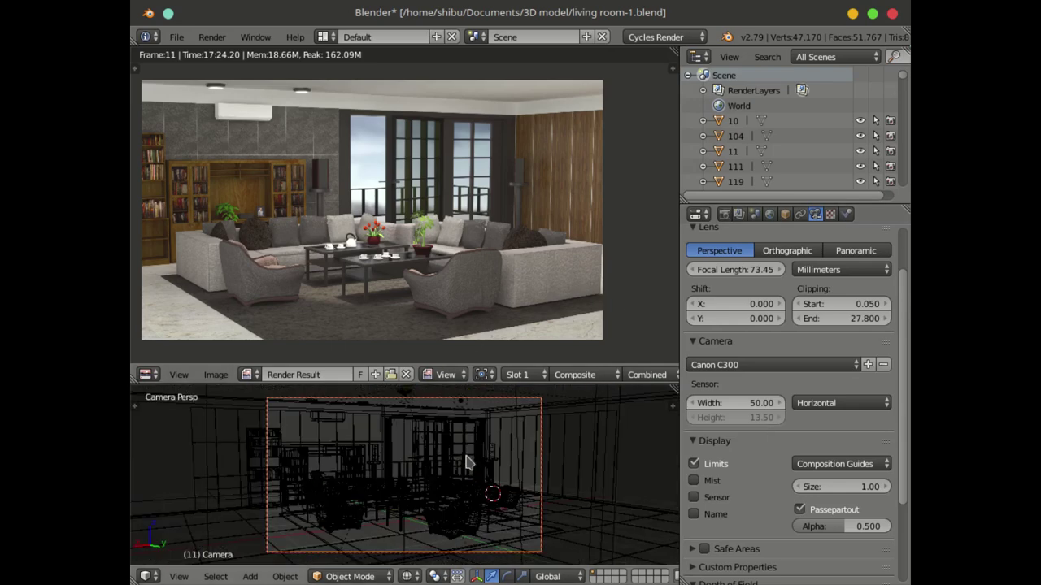
{"action": "key", "text": "z"}
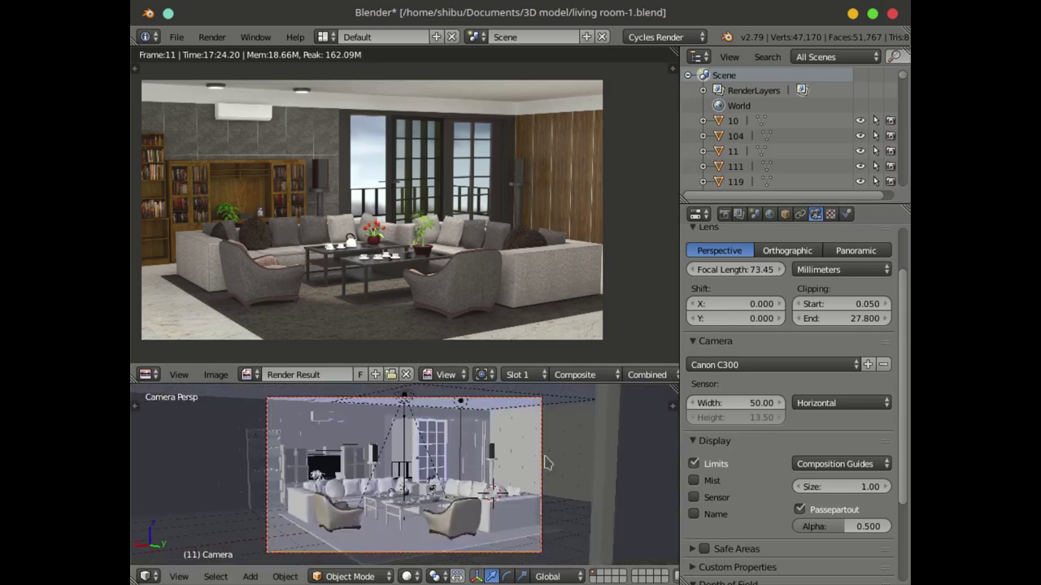
Step: Try a camera sensor width of 23, and set it back to 50
{"action": "left_click", "coordinate": [765, 408]}
{"action": "type", "text": "23"}
{"action": "key", "text": "Return"}
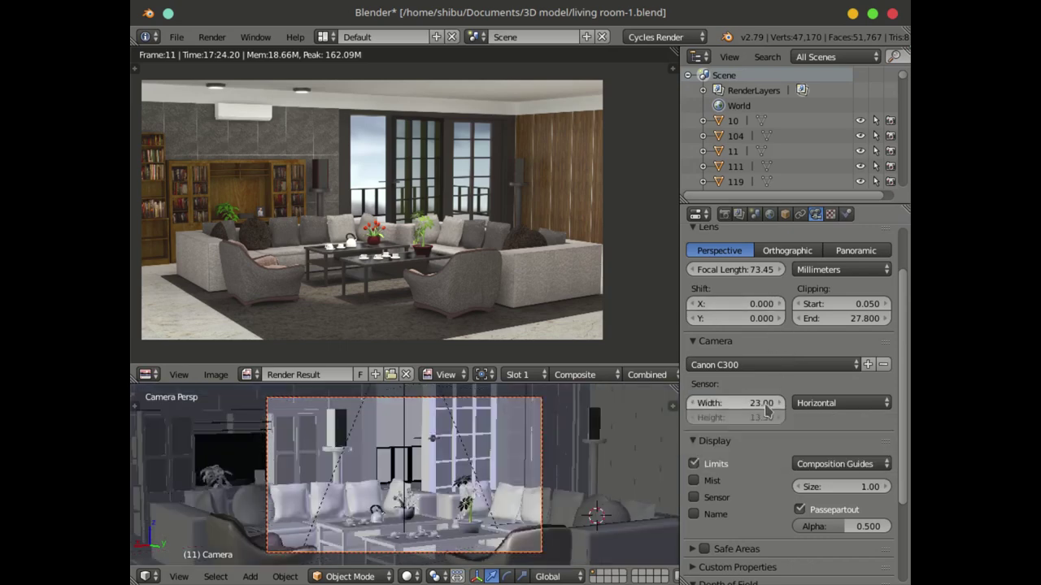
{"action": "left_click", "coordinate": [765, 408]}
{"action": "type", "text": "50"}
{"action": "key", "text": "Return"}
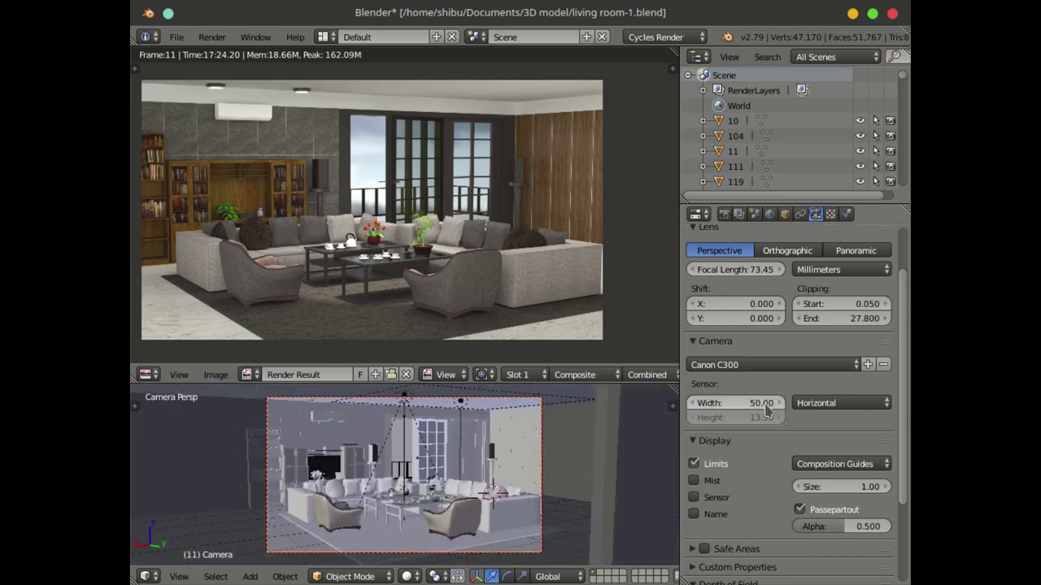
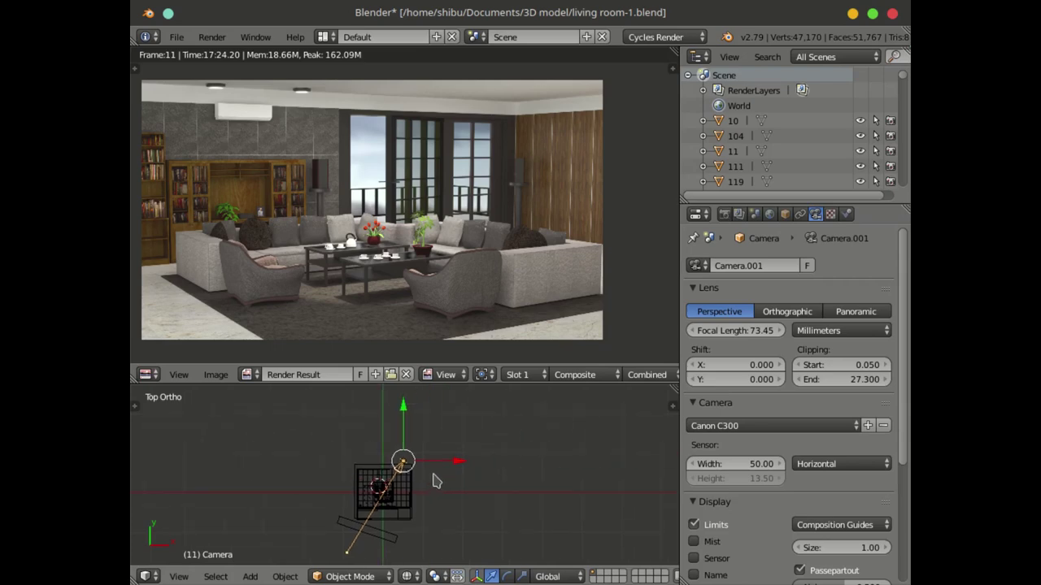
Step: Replace the top view with the compositing node tree and maximize the node editor to show the whole tree
{"action": "scroll", "coordinate": [395, 488], "scroll_direction": "up", "scroll_amount": 7}
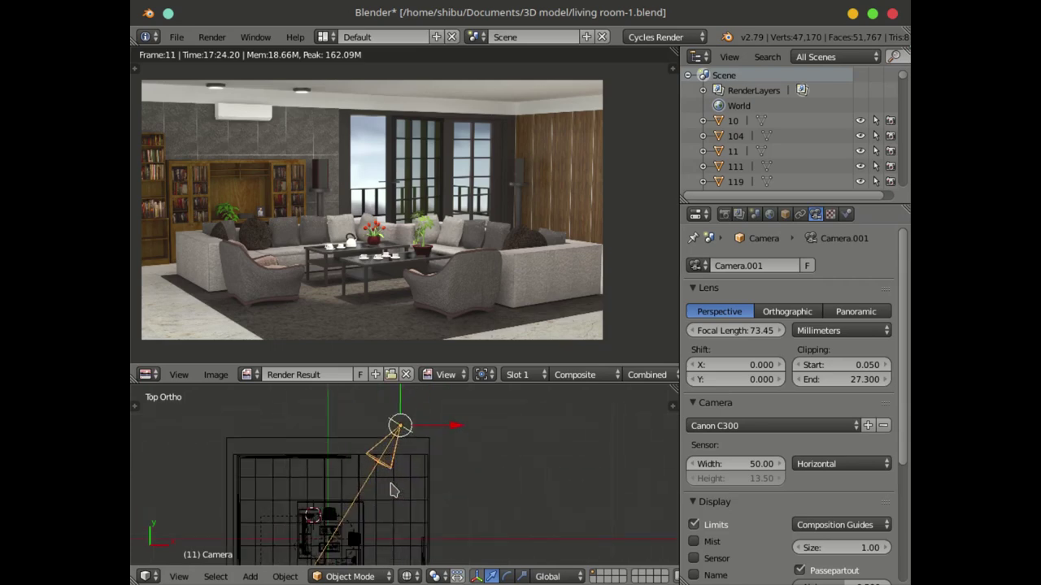
{"action": "key", "text": "shift+F3"}
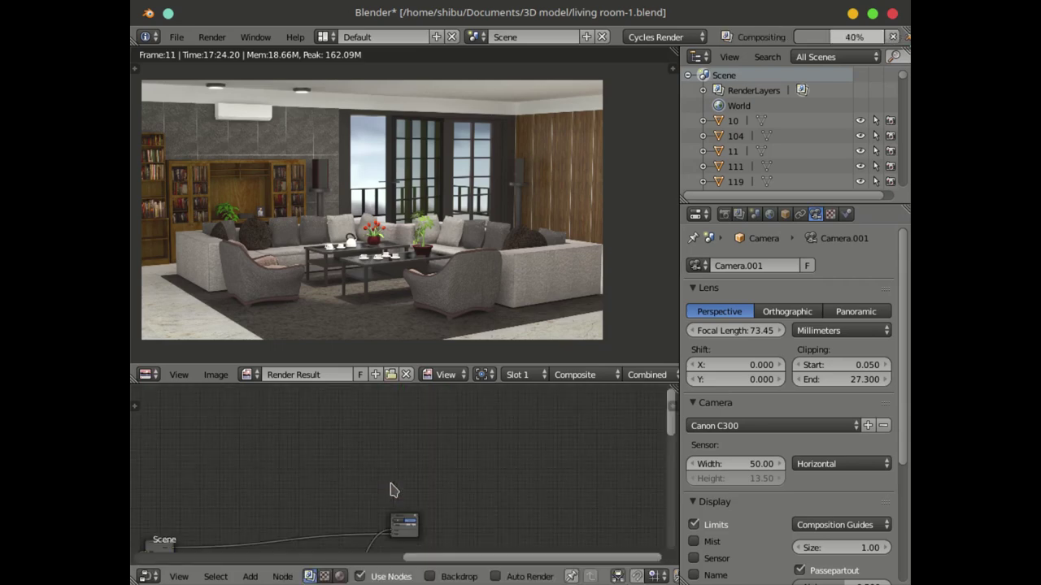
{"action": "scroll", "coordinate": [393, 490], "scroll_direction": "down", "scroll_amount": 7}
{"action": "middle_click_drag", "start_coordinate": [285, 495], "coordinate": [435, 431]}
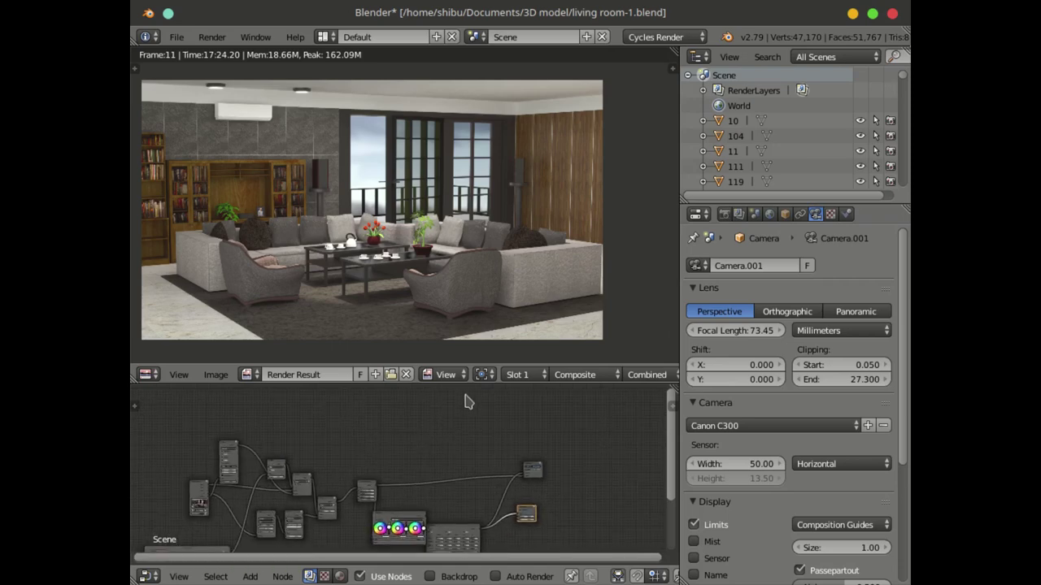
{"action": "left_click_drag", "start_coordinate": [467, 387], "coordinate": [465, 278]}
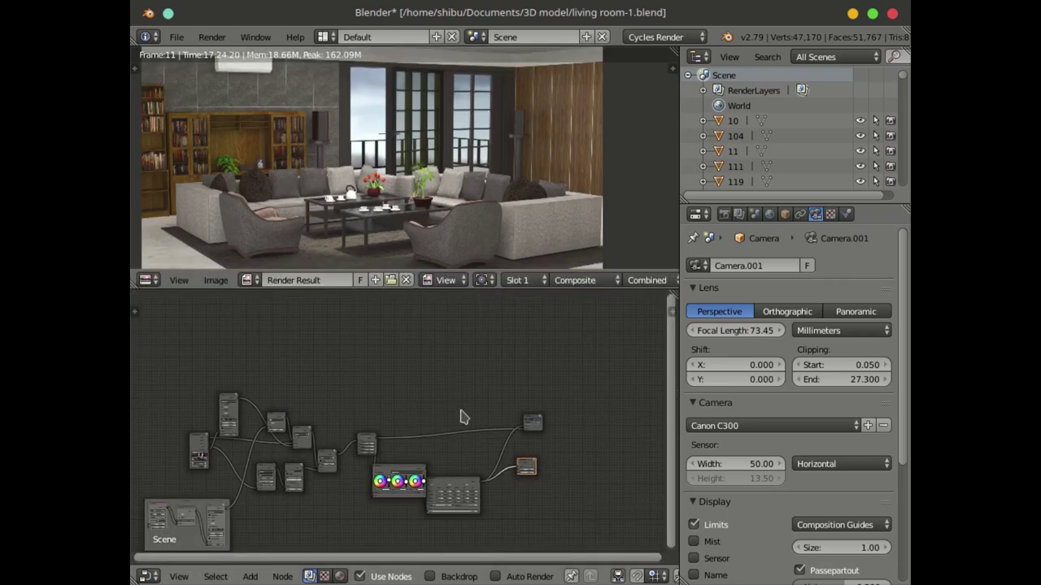
{"action": "key", "text": "ctrl+Up"}
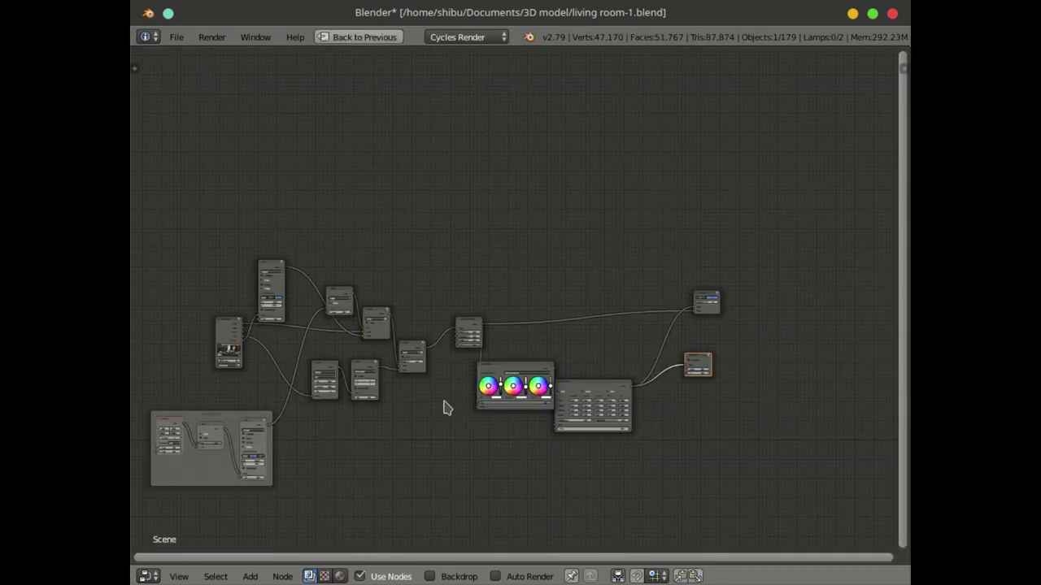
Step: Display the composited living room image as a backdrop behind the compositing node tree
{"action": "middle_click_drag", "start_coordinate": [446, 409], "coordinate": [472, 513], "text": "ctrl"}
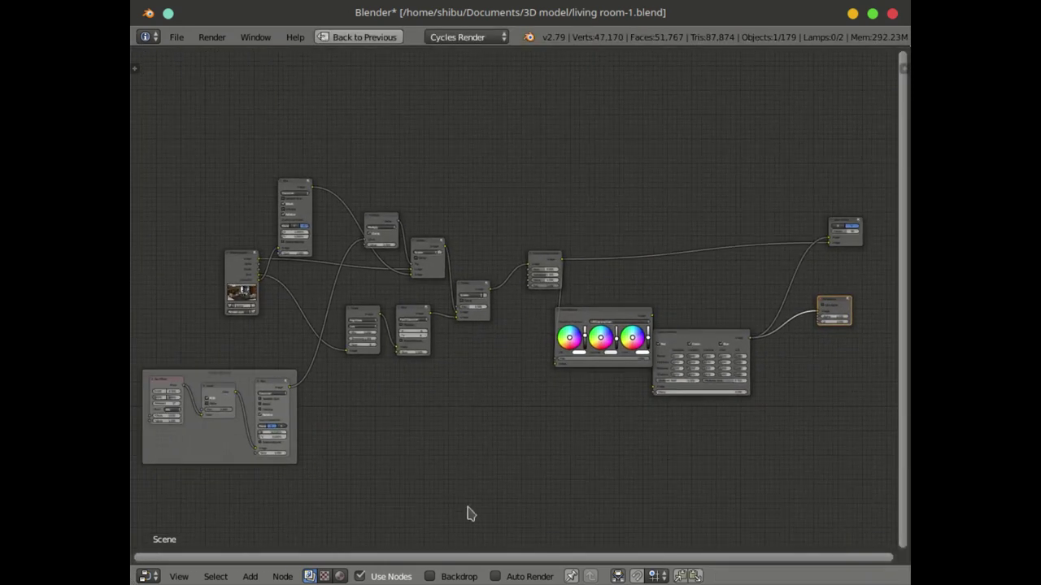
{"action": "left_click", "coordinate": [430, 576]}
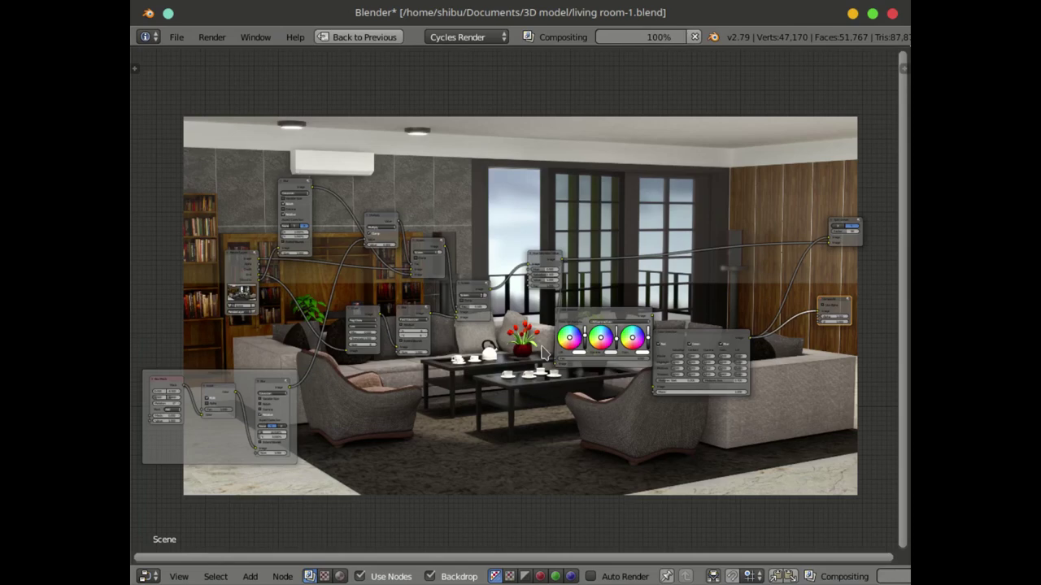
{"action": "middle_click_drag", "start_coordinate": [543, 351], "coordinate": [457, 394]}
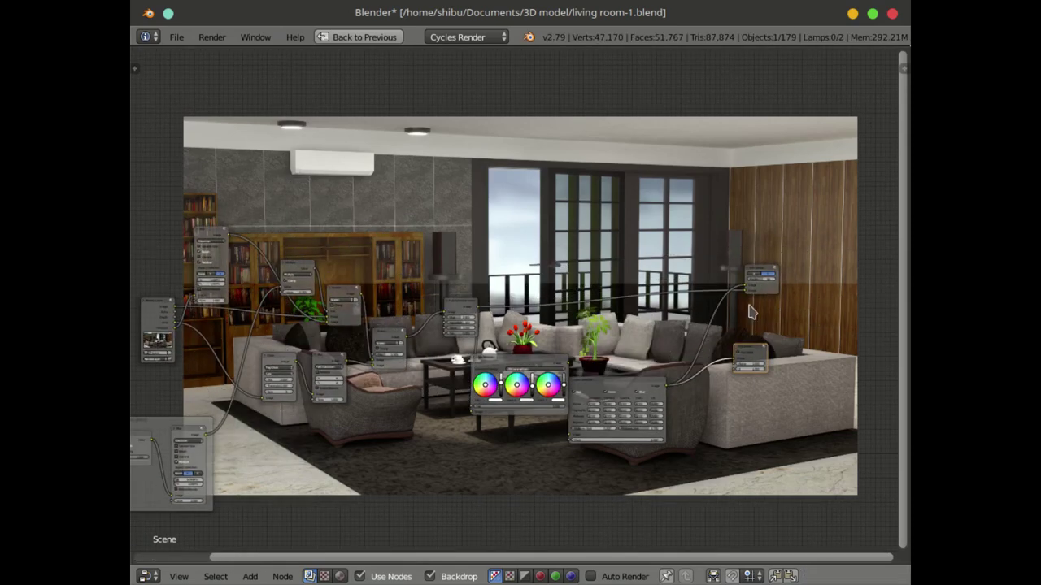
Step: Try a factor of 100 on the Split Viewer node, set it to 50, and split the comparison along X
{"action": "scroll", "coordinate": [756, 316], "scroll_direction": "up", "scroll_amount": 2}
{"action": "scroll", "coordinate": [667, 340], "scroll_direction": "up", "scroll_amount": 3}
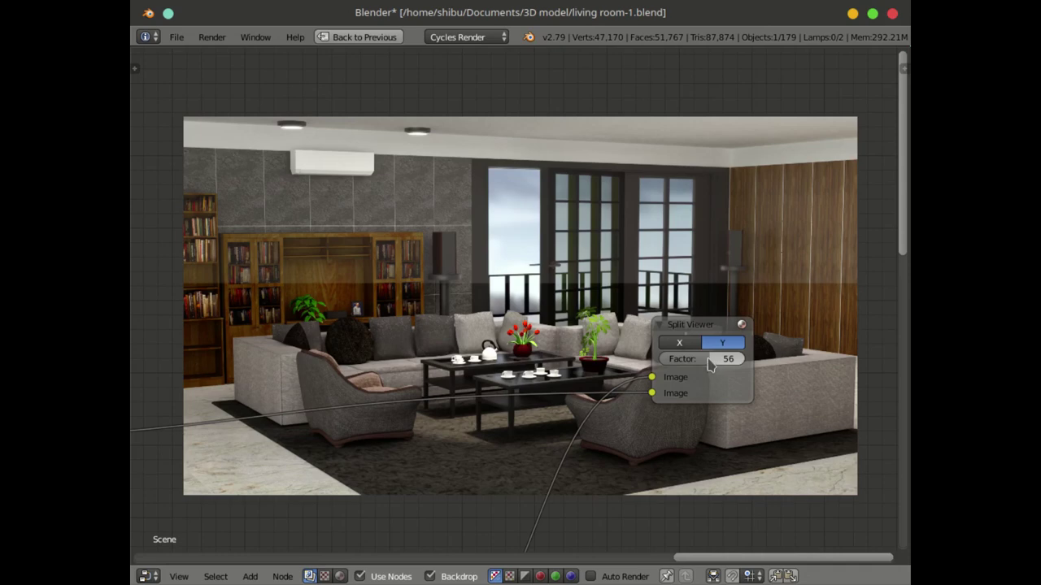
{"action": "left_click_drag", "start_coordinate": [708, 366], "coordinate": [764, 366]}
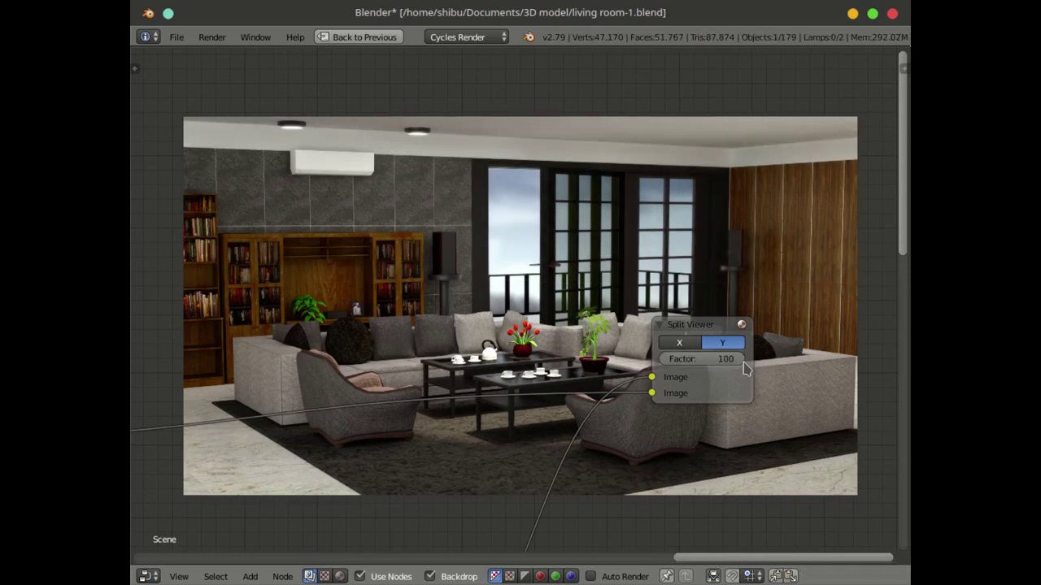
{"action": "left_click_drag", "start_coordinate": [744, 363], "coordinate": [699, 362]}
{"action": "left_click", "coordinate": [699, 360]}
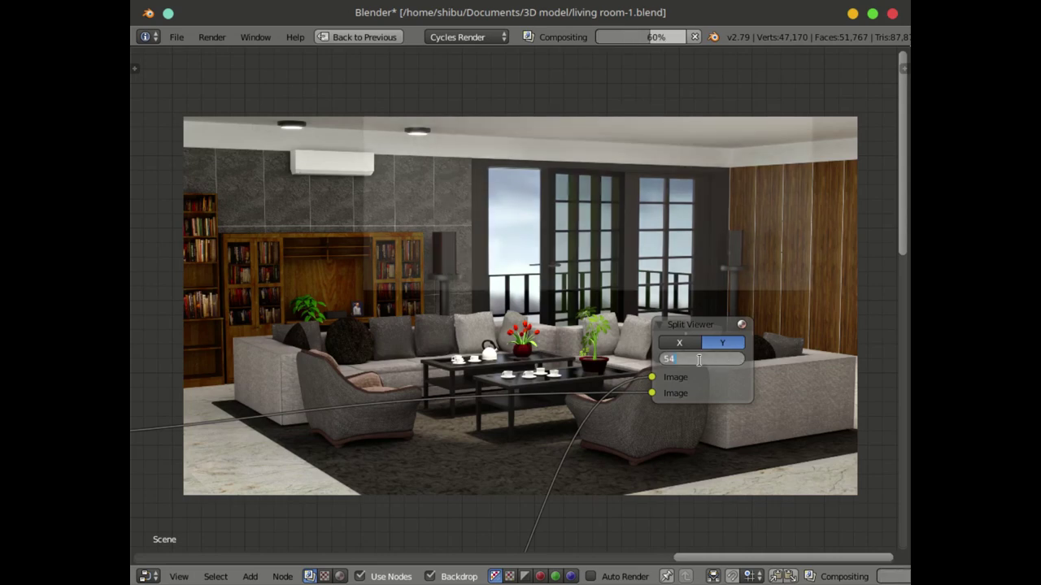
{"action": "key", "text": "Return"}
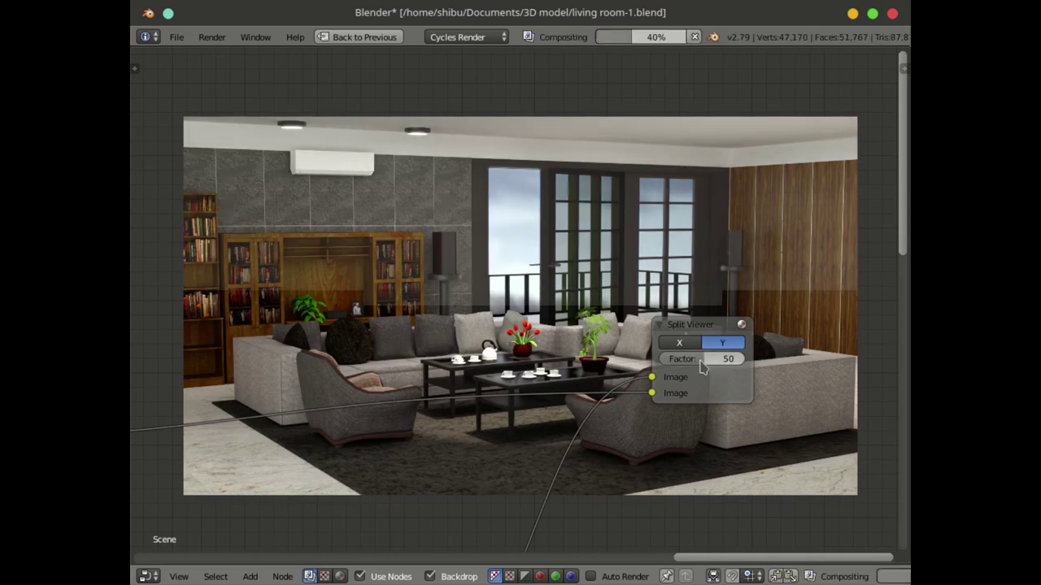
{"action": "left_click", "coordinate": [685, 343]}
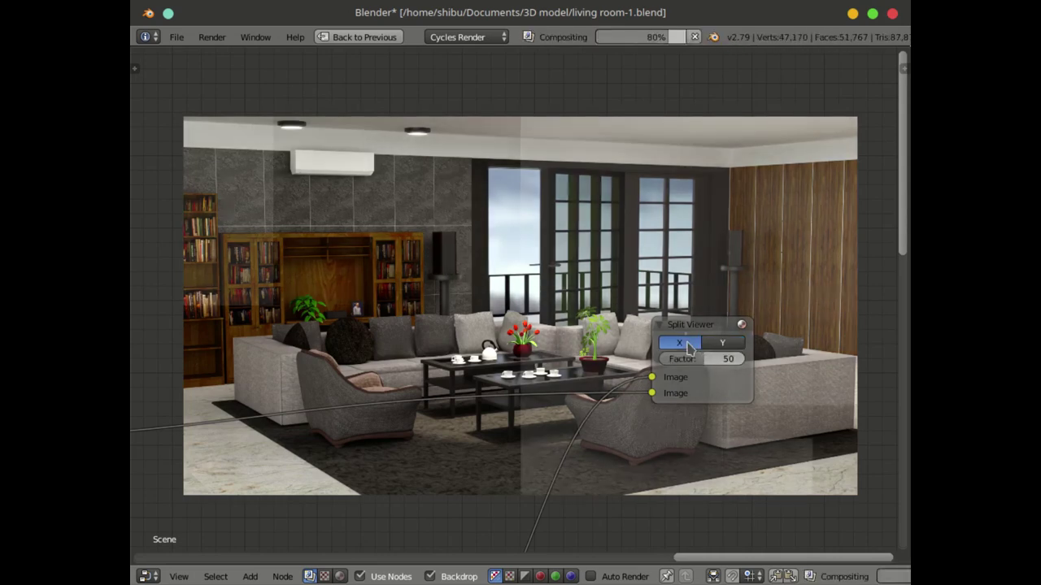
Step: Examine the compositing chain from the Screen mixes through Hue Saturation Value, Color Balance and Color Correction against the split backdrop
{"action": "scroll", "coordinate": [574, 301], "scroll_direction": "down", "scroll_amount": 3}
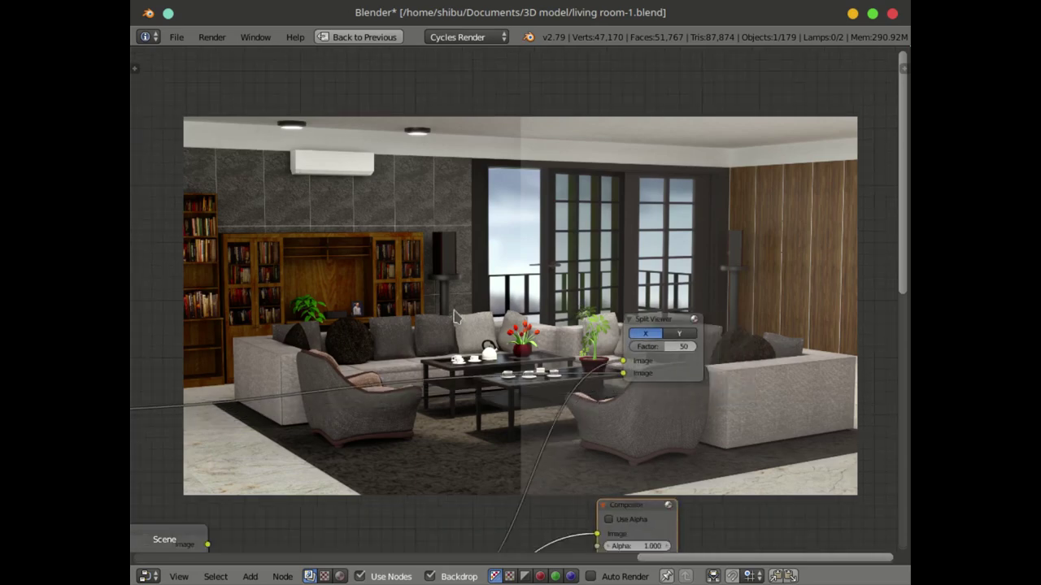
{"action": "middle_click_drag", "start_coordinate": [455, 311], "coordinate": [528, 290]}
{"action": "scroll", "coordinate": [528, 295], "scroll_direction": "down", "scroll_amount": 1}
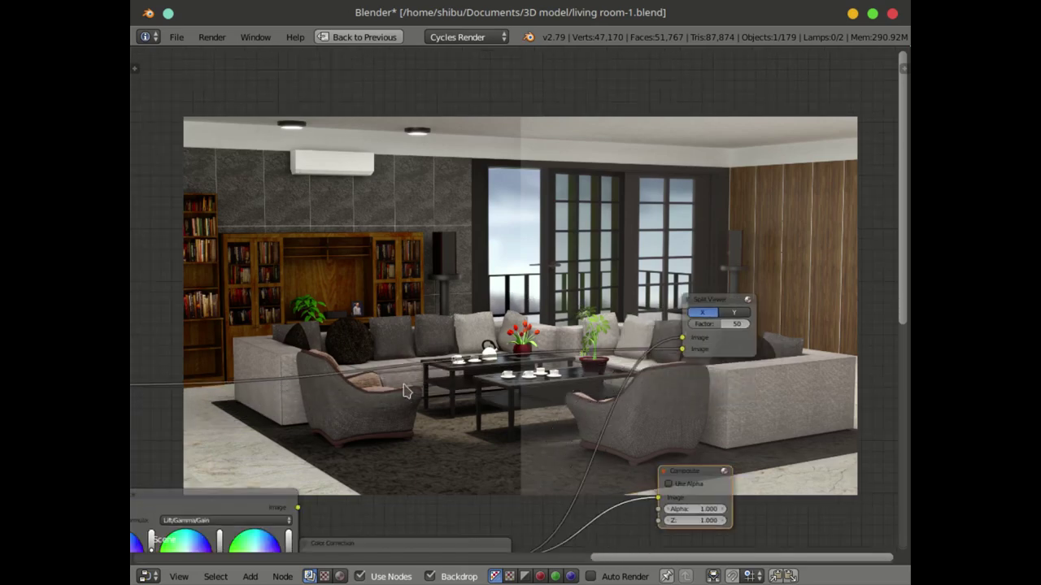
{"action": "middle_click_drag", "start_coordinate": [405, 385], "coordinate": [579, 282]}
{"action": "scroll", "coordinate": [499, 343], "scroll_direction": "down", "scroll_amount": 1}
{"action": "middle_click_drag", "start_coordinate": [397, 385], "coordinate": [614, 319]}
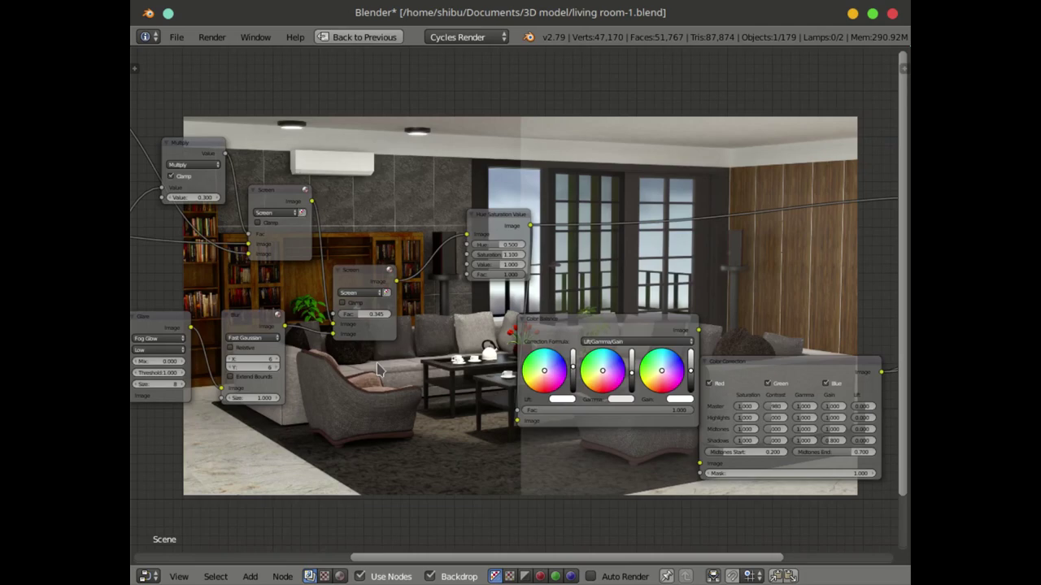
{"action": "middle_click_drag", "start_coordinate": [378, 370], "coordinate": [444, 367]}
{"action": "middle_click_drag", "start_coordinate": [587, 365], "coordinate": [371, 412]}
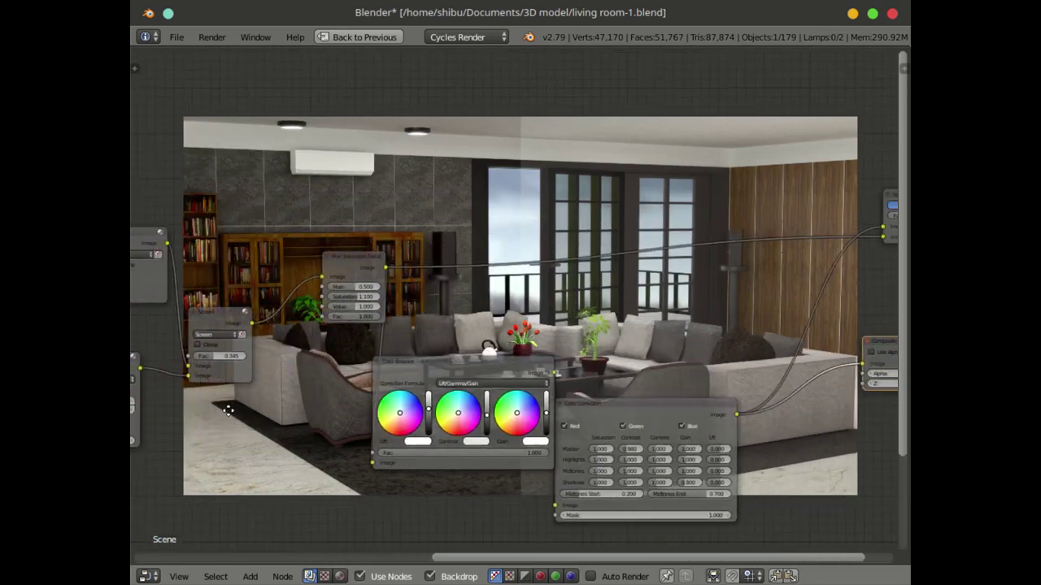
{"action": "middle_click_drag", "start_coordinate": [564, 420], "coordinate": [486, 408]}
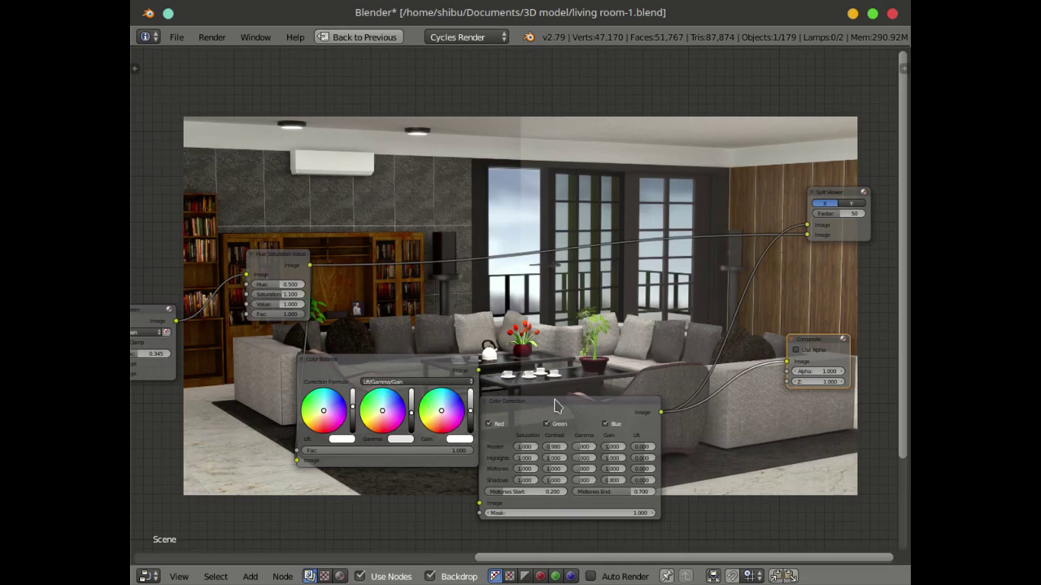
Step: Restore the node editor to the regular multi-editor layout and hide its backdrop image
{"action": "key", "text": "ctrl+Up"}
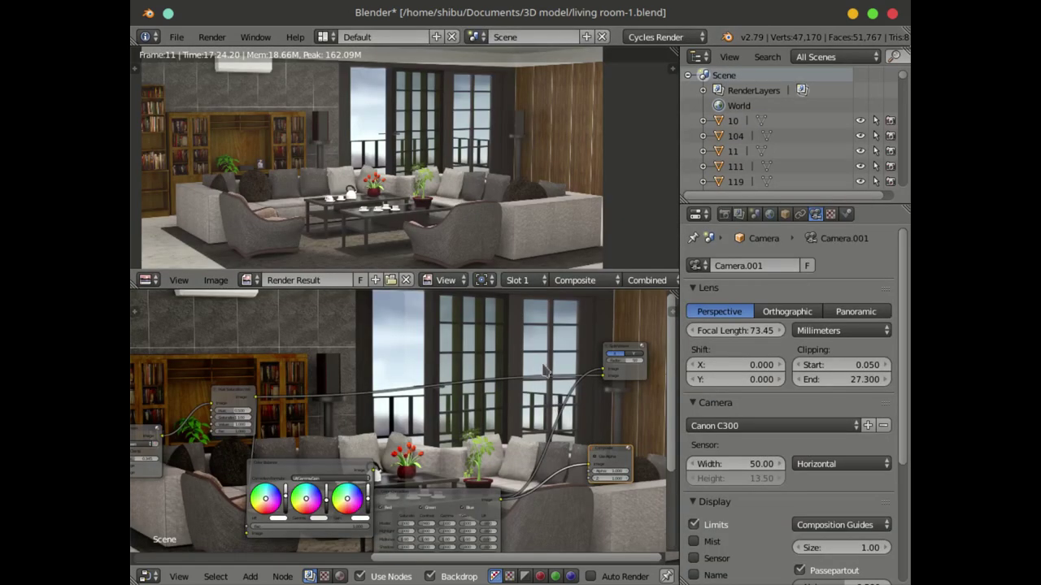
{"action": "scroll", "coordinate": [556, 420], "scroll_direction": "down", "scroll_amount": 1}
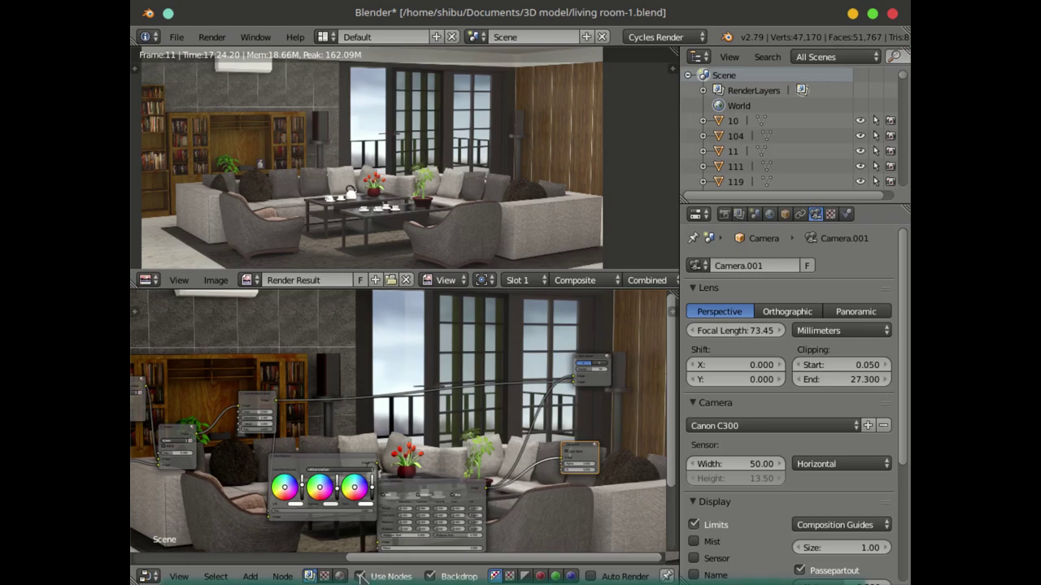
{"action": "left_click", "coordinate": [430, 577]}
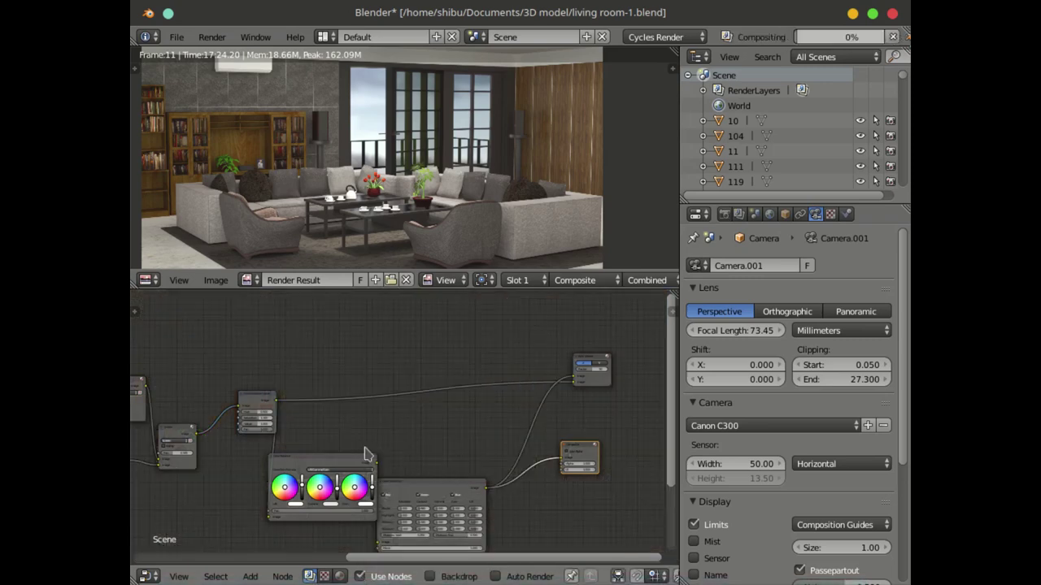
Step: Move the Color Correction node clear of the Color Balance node and widen the node editor area
{"action": "middle_click_drag", "start_coordinate": [314, 458], "coordinate": [364, 445]}
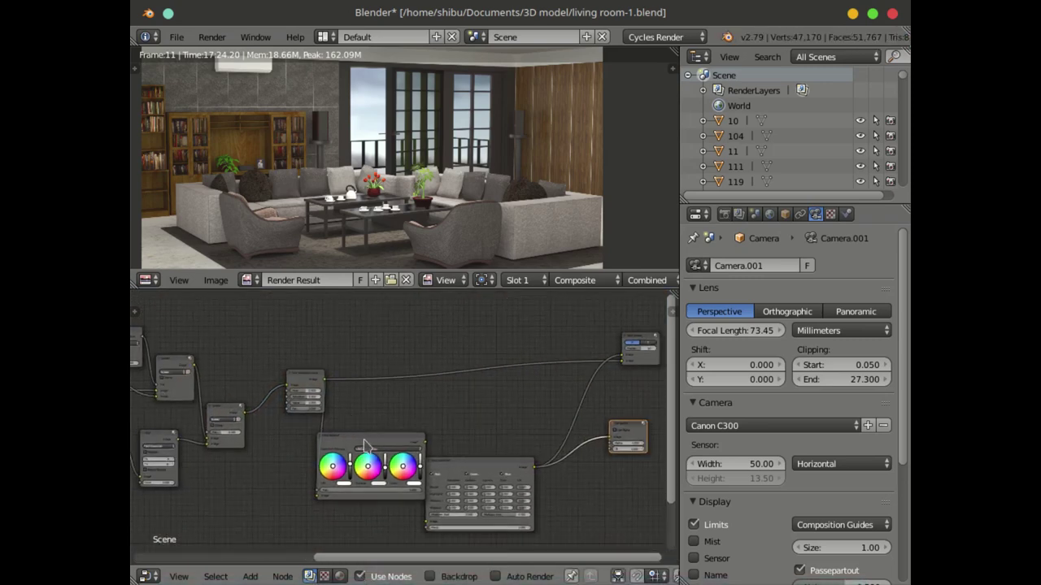
{"action": "left_click_drag", "start_coordinate": [446, 471], "coordinate": [473, 452]}
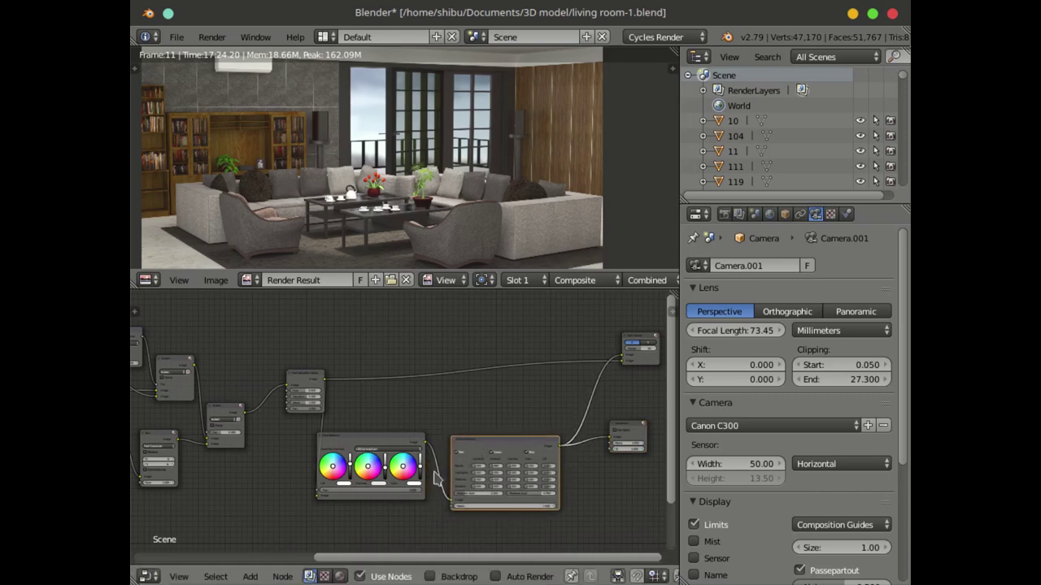
{"action": "middle_click_drag", "start_coordinate": [435, 472], "coordinate": [443, 453]}
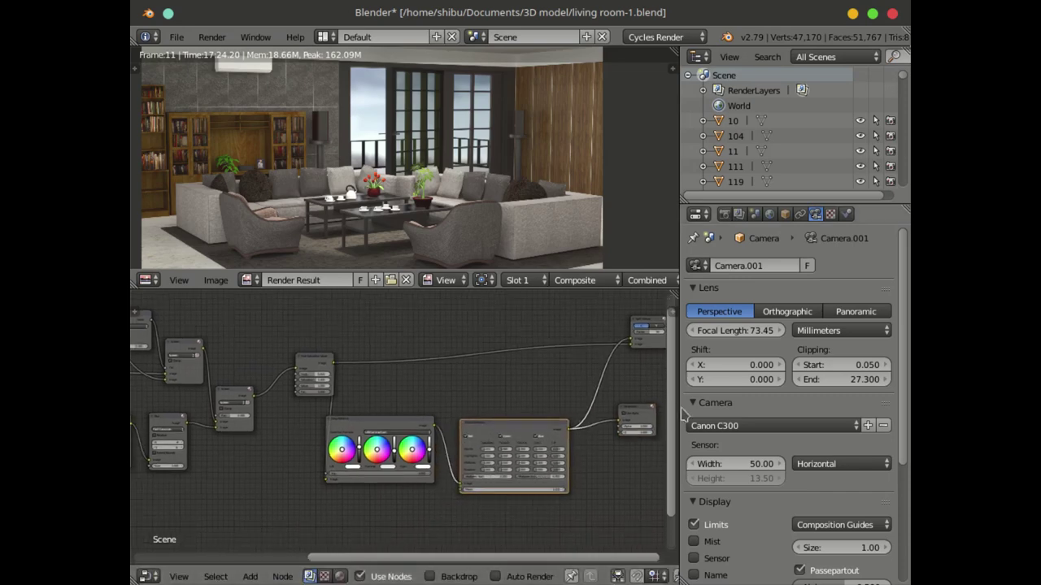
{"action": "left_click_drag", "start_coordinate": [680, 415], "coordinate": [825, 412]}
{"action": "middle_click_drag", "start_coordinate": [365, 442], "coordinate": [402, 443]}
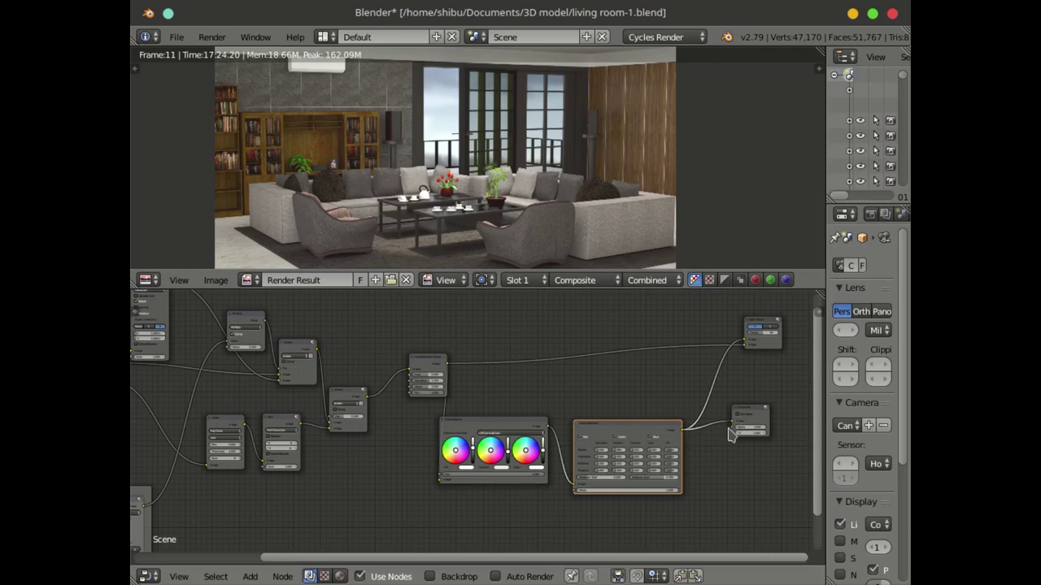
Step: Detach the Composite node from its link, place it beside the Render Layers node, and move Render Layers outward to make room
{"action": "left_click_drag", "start_coordinate": [732, 421], "coordinate": [352, 475]}
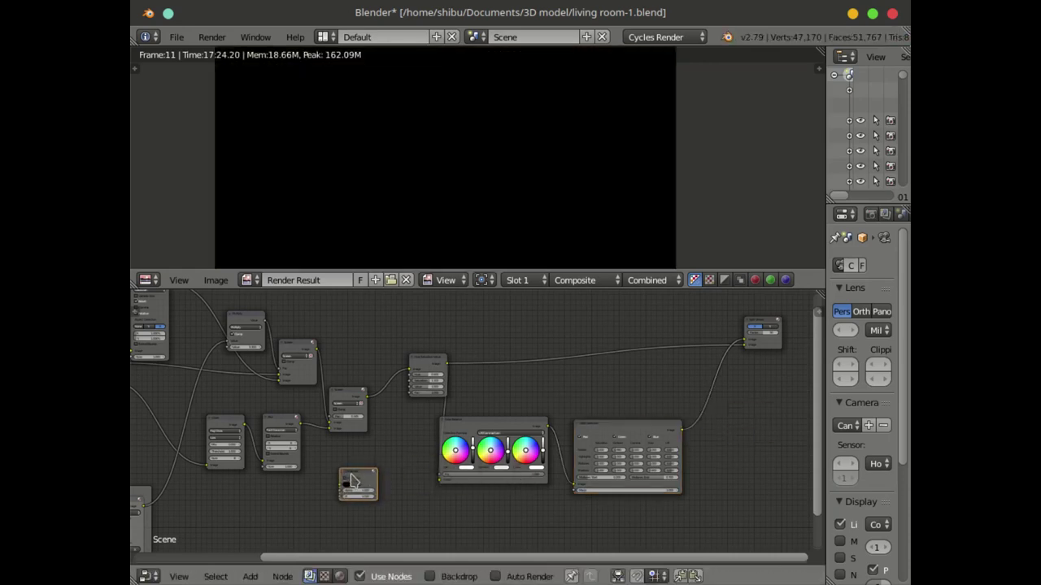
{"action": "middle_click_drag", "start_coordinate": [351, 481], "coordinate": [618, 521]}
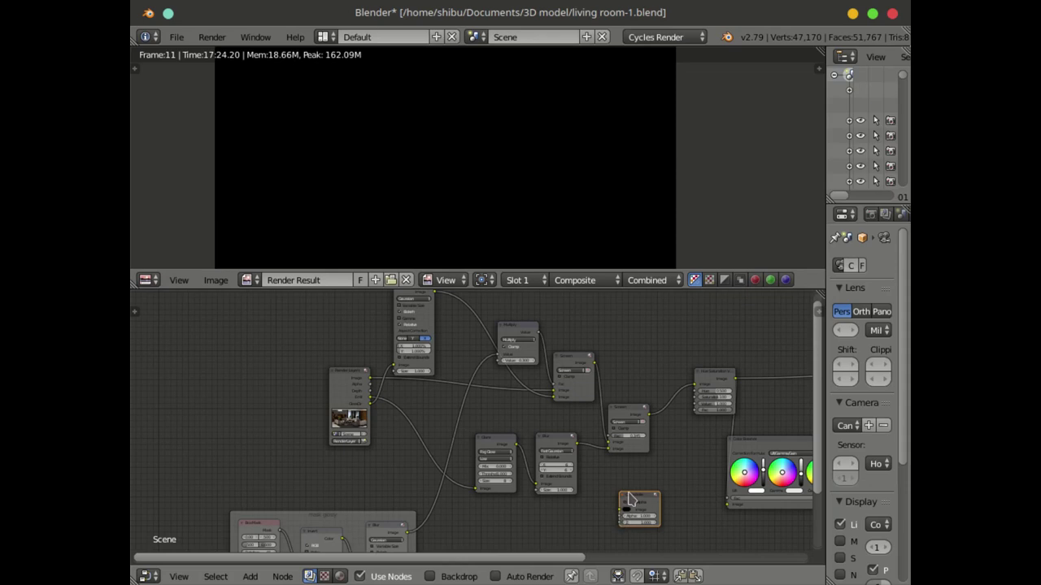
{"action": "left_click_drag", "start_coordinate": [630, 500], "coordinate": [376, 422]}
{"action": "left_click_drag", "start_coordinate": [336, 375], "coordinate": [248, 376]}
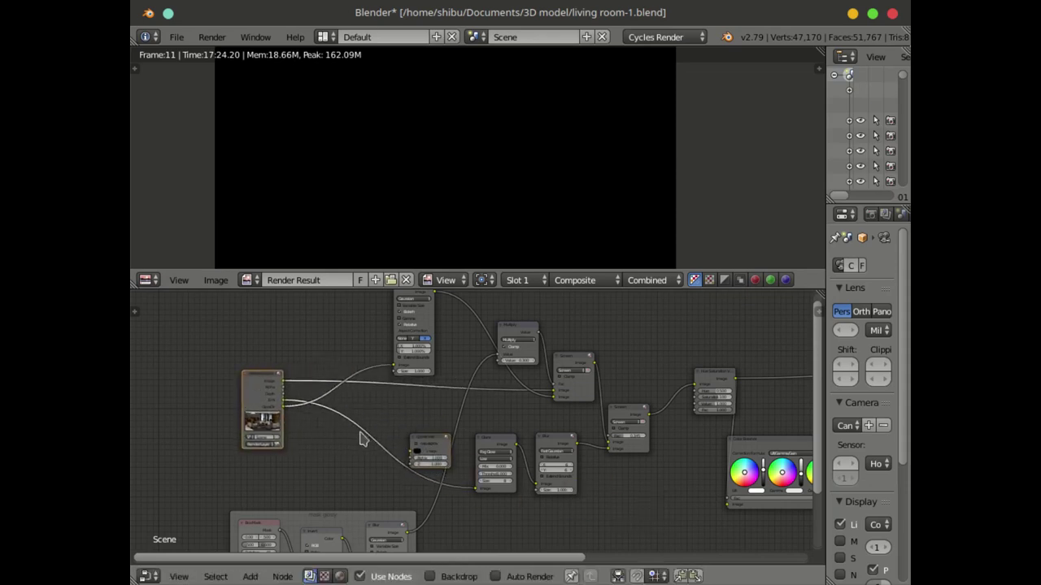
{"action": "left_click_drag", "start_coordinate": [427, 445], "coordinate": [369, 411]}
{"action": "scroll", "coordinate": [298, 414], "scroll_direction": "up", "scroll_amount": 1}
{"action": "scroll", "coordinate": [299, 414], "scroll_direction": "up", "scroll_amount": 1}
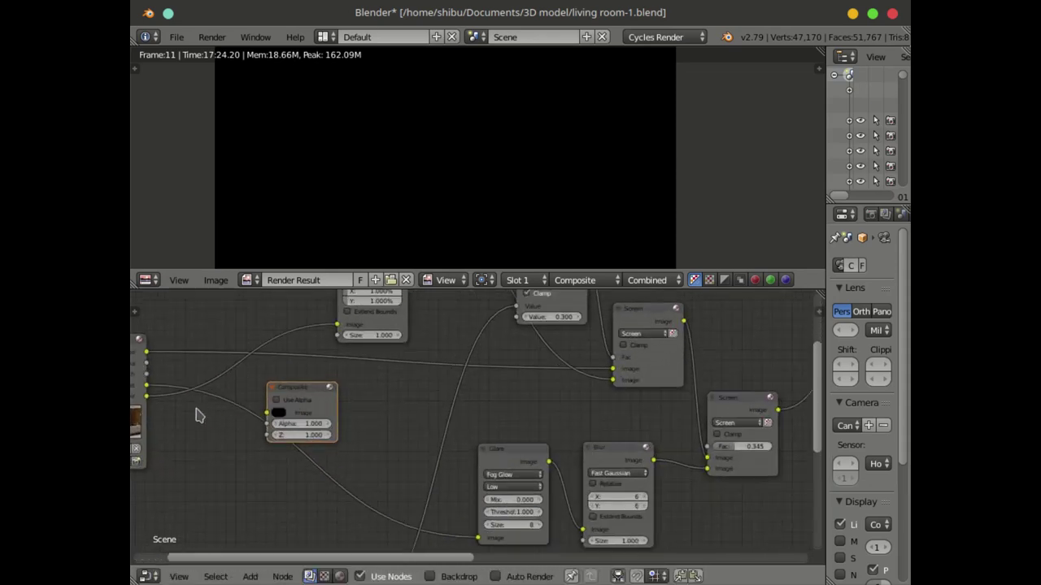
{"action": "middle_click_drag", "start_coordinate": [198, 418], "coordinate": [365, 458]}
{"action": "scroll", "coordinate": [365, 458], "scroll_direction": "up", "scroll_amount": 1}
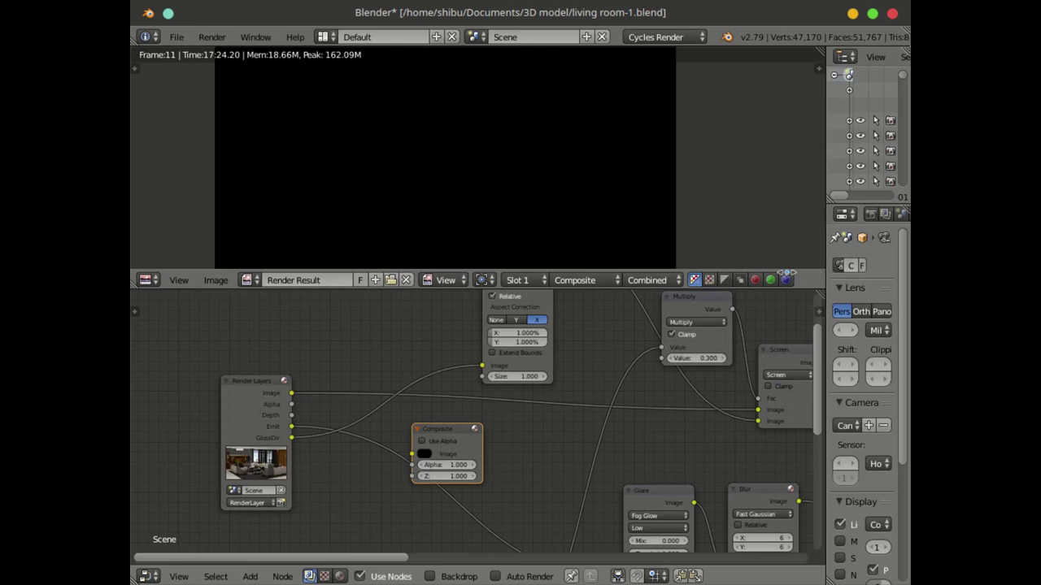
Step: Widen the properties area and examine the scene's render dimensions, output, sampling, light path and film settings
{"action": "left_click_drag", "start_coordinate": [827, 276], "coordinate": [643, 276]}
{"action": "left_click", "coordinate": [688, 214]}
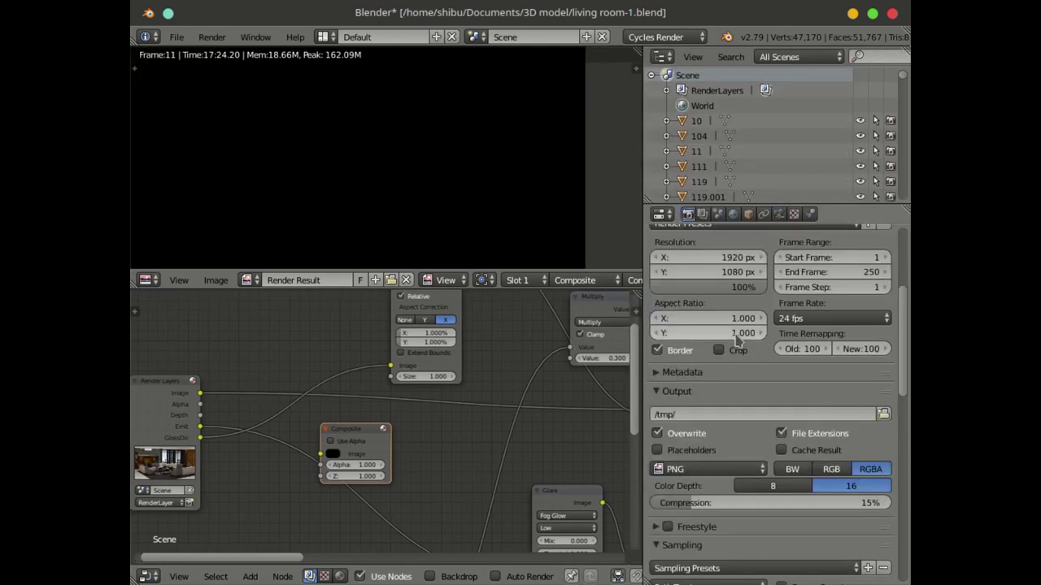
{"action": "scroll", "coordinate": [797, 372], "scroll_direction": "up", "scroll_amount": 5}
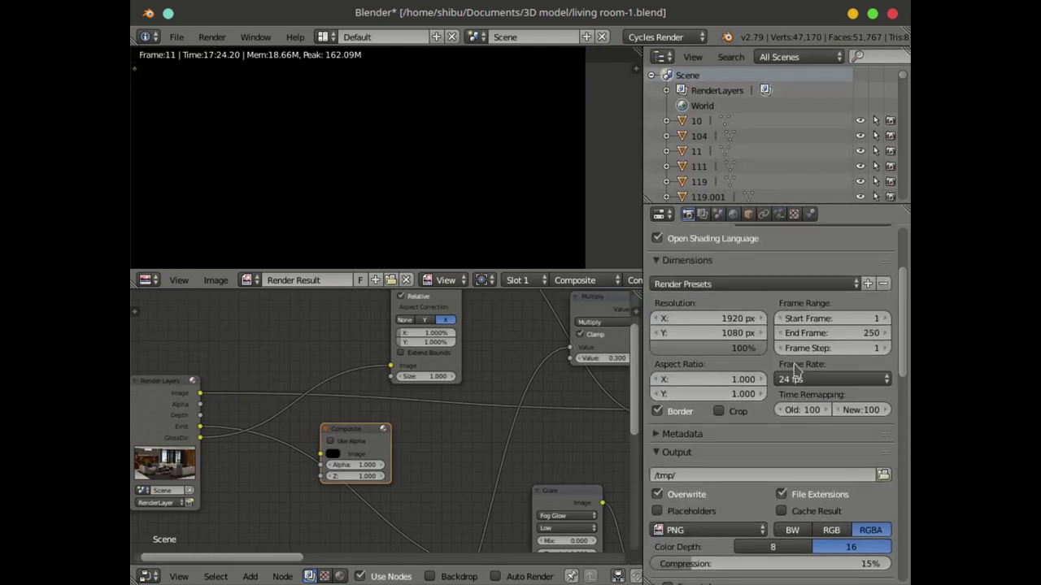
{"action": "scroll", "coordinate": [749, 395], "scroll_direction": "down", "scroll_amount": 3}
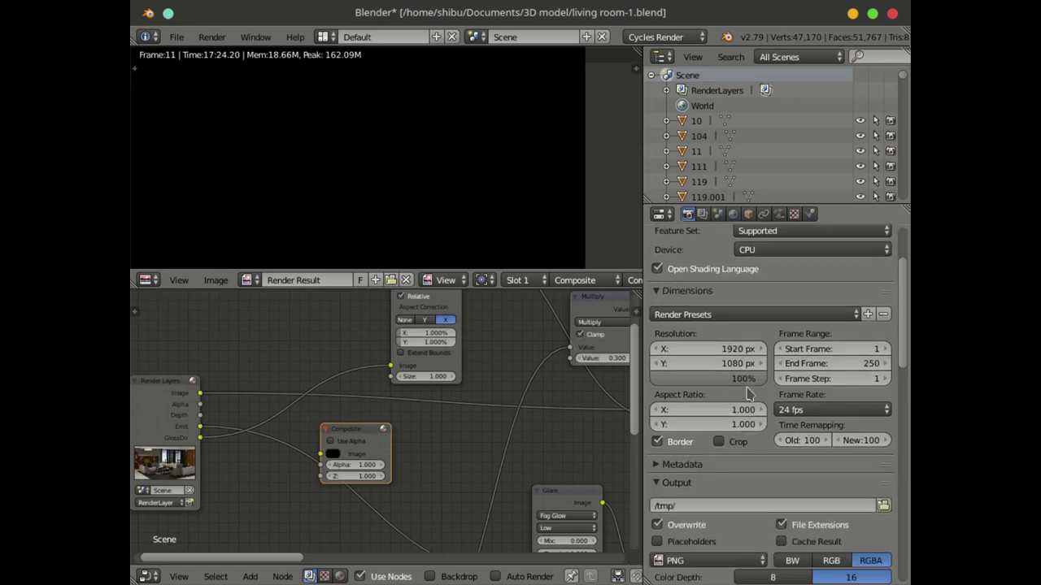
{"action": "scroll", "coordinate": [736, 363], "scroll_direction": "down", "scroll_amount": 2}
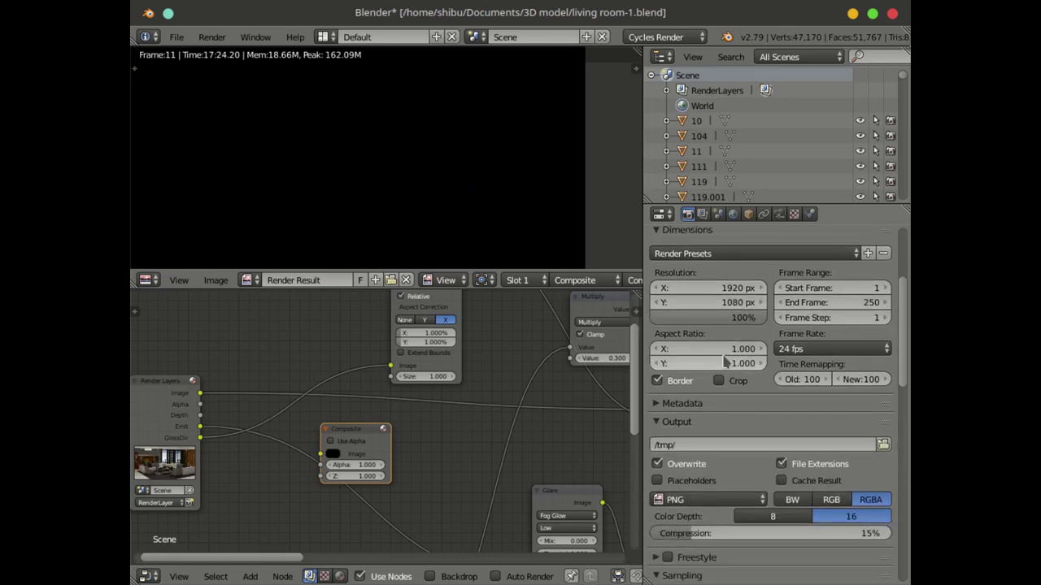
{"action": "scroll", "coordinate": [754, 420], "scroll_direction": "down", "scroll_amount": 6}
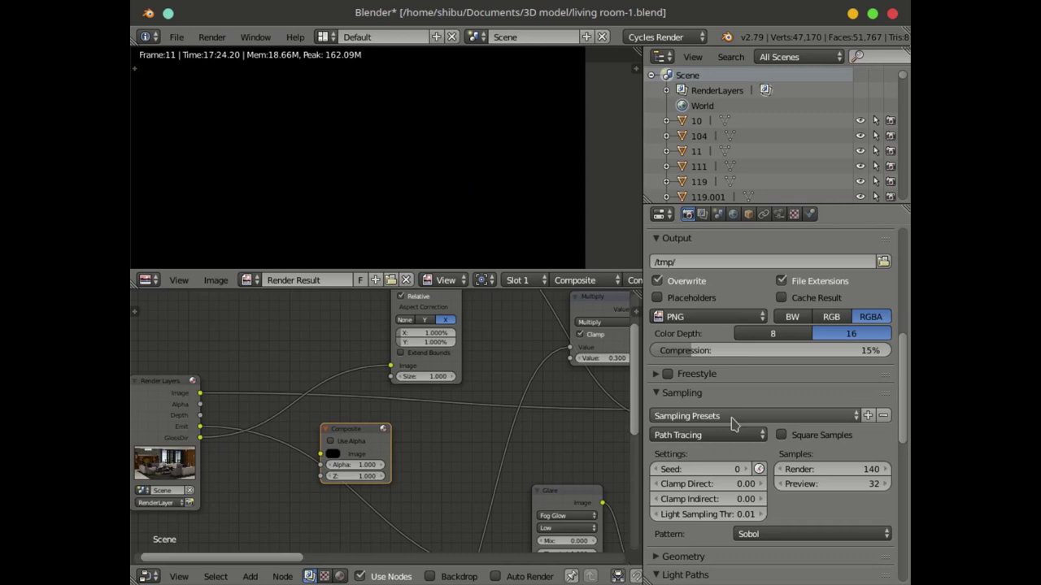
{"action": "scroll", "coordinate": [813, 472], "scroll_direction": "down", "scroll_amount": 4}
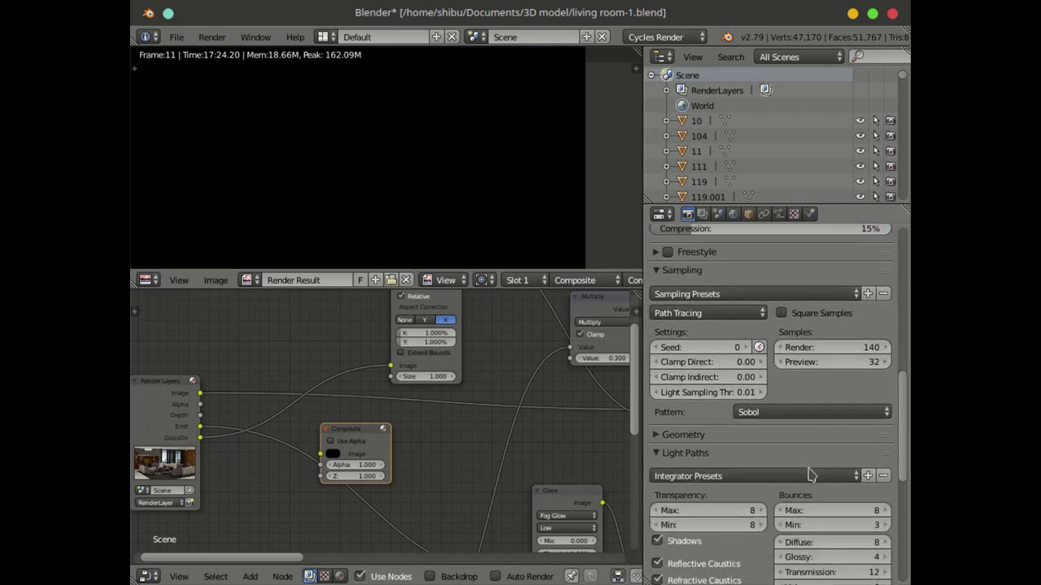
{"action": "scroll", "coordinate": [757, 447], "scroll_direction": "down", "scroll_amount": 3}
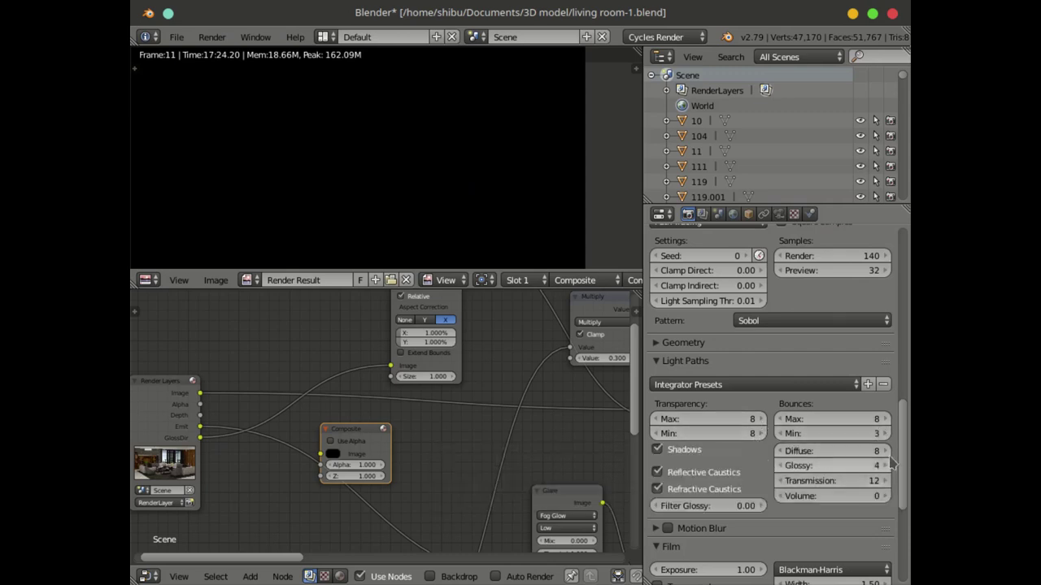
{"action": "scroll", "coordinate": [772, 510], "scroll_direction": "down", "scroll_amount": 2}
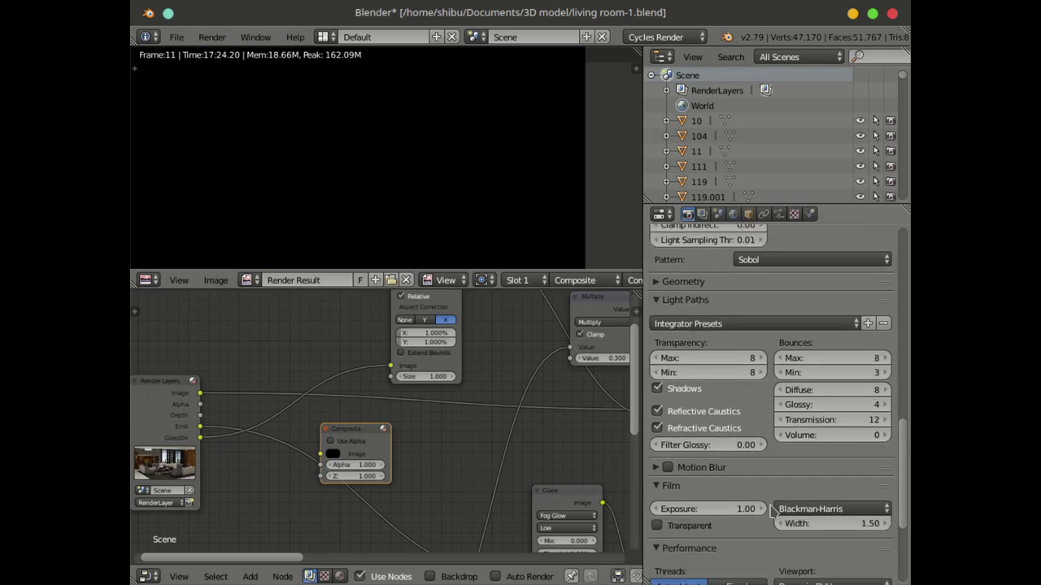
Step: Link the Image output of Render Layers directly to the Image input of the Composite node
{"action": "middle_click_drag", "start_coordinate": [294, 460], "coordinate": [374, 509]}
{"action": "scroll", "coordinate": [289, 465], "scroll_direction": "up", "scroll_amount": 3}
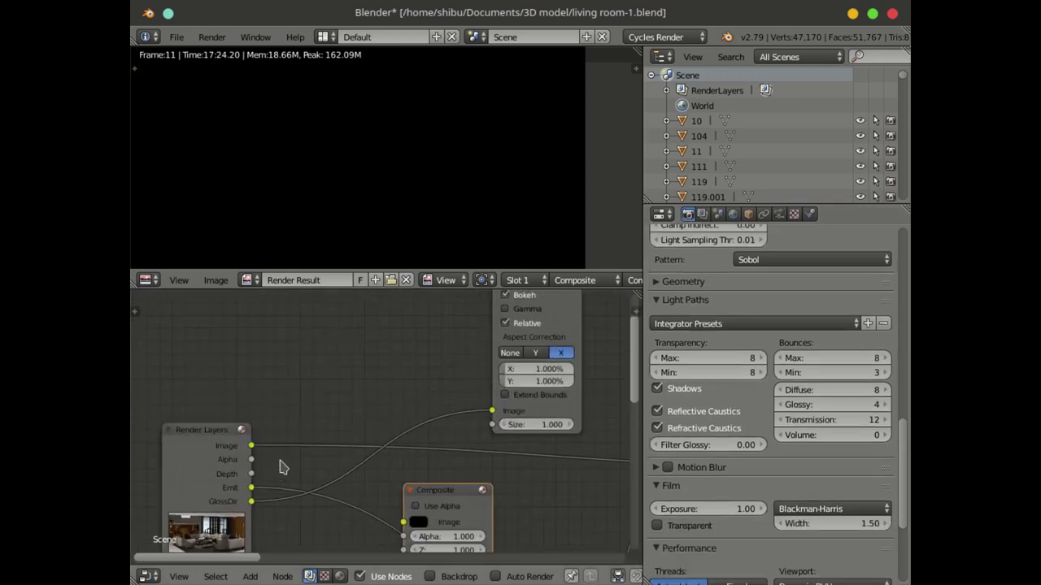
{"action": "left_click_drag", "start_coordinate": [252, 446], "coordinate": [404, 522]}
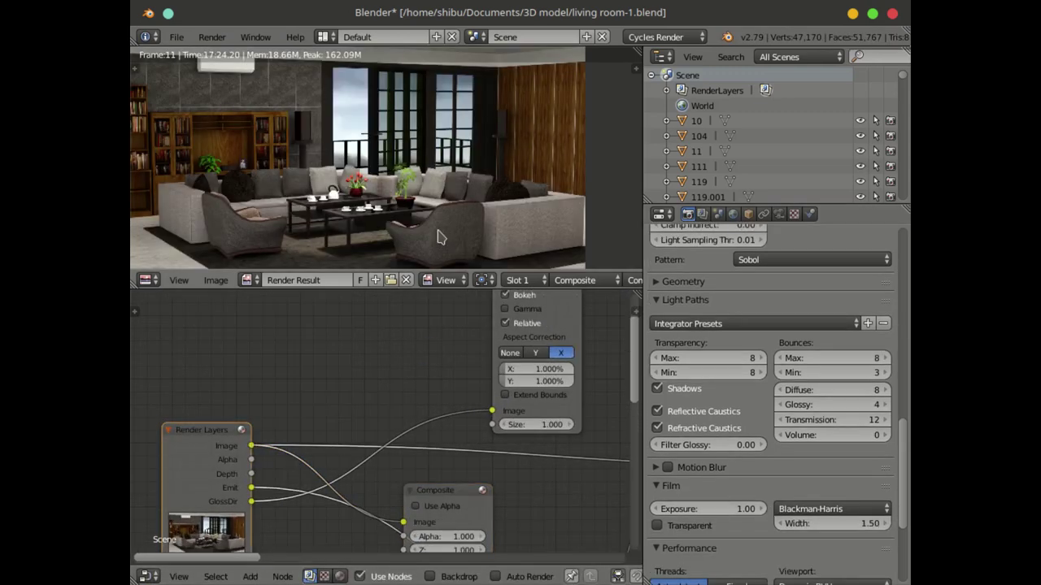
Step: Examine the render performance settings and open the scene's color management settings
{"action": "middle_click_drag", "start_coordinate": [416, 226], "coordinate": [440, 221]}
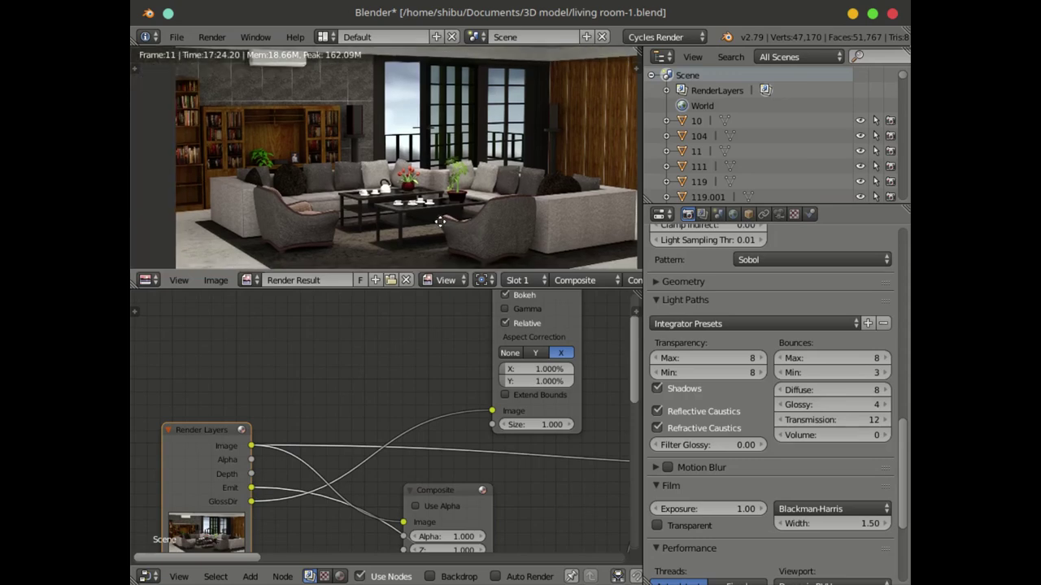
{"action": "scroll", "coordinate": [776, 317], "scroll_direction": "up", "scroll_amount": 1}
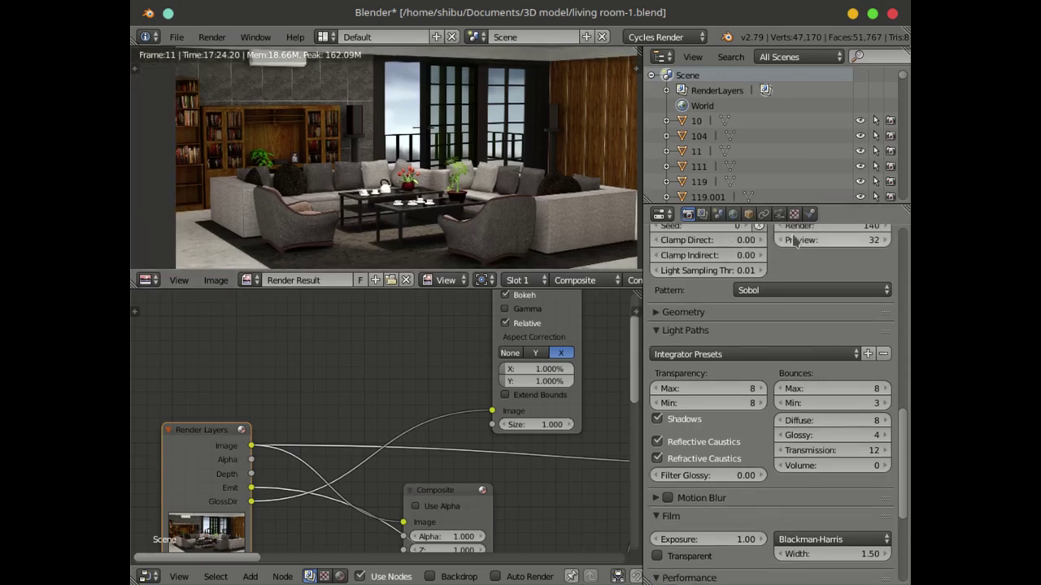
{"action": "scroll", "coordinate": [707, 294], "scroll_direction": "down", "scroll_amount": 6}
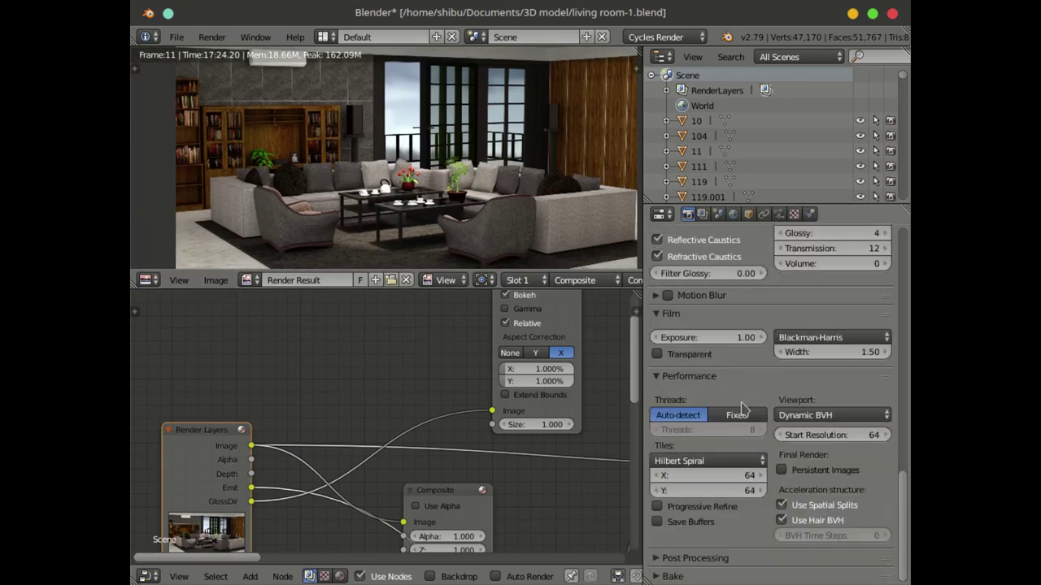
{"action": "left_click", "coordinate": [717, 215]}
{"action": "scroll", "coordinate": [734, 413], "scroll_direction": "down", "scroll_amount": 9}
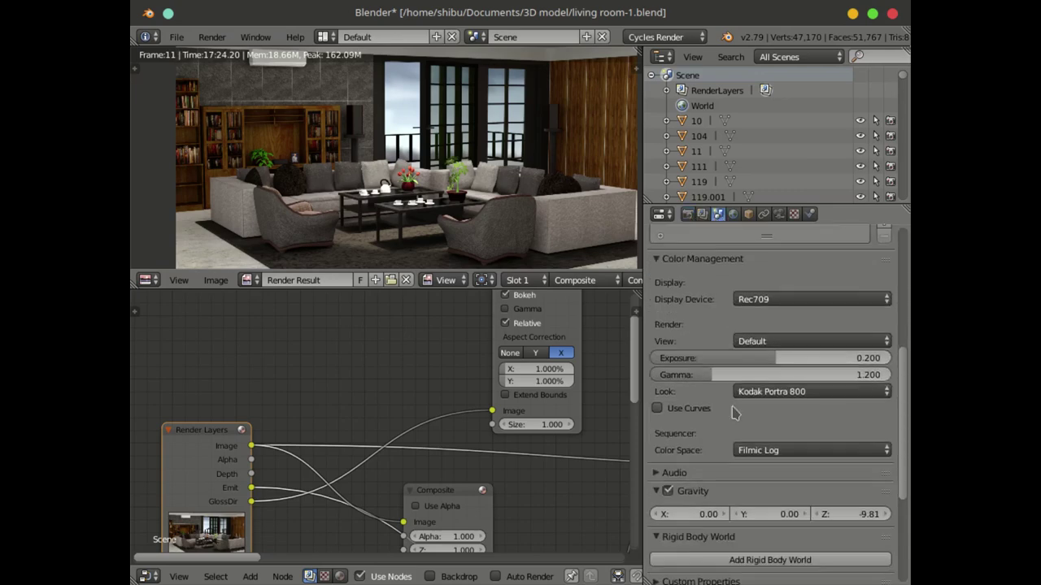
Step: Set the display device to sRGB and compare the render with the images on the reference board
{"action": "left_click", "coordinate": [772, 301]}
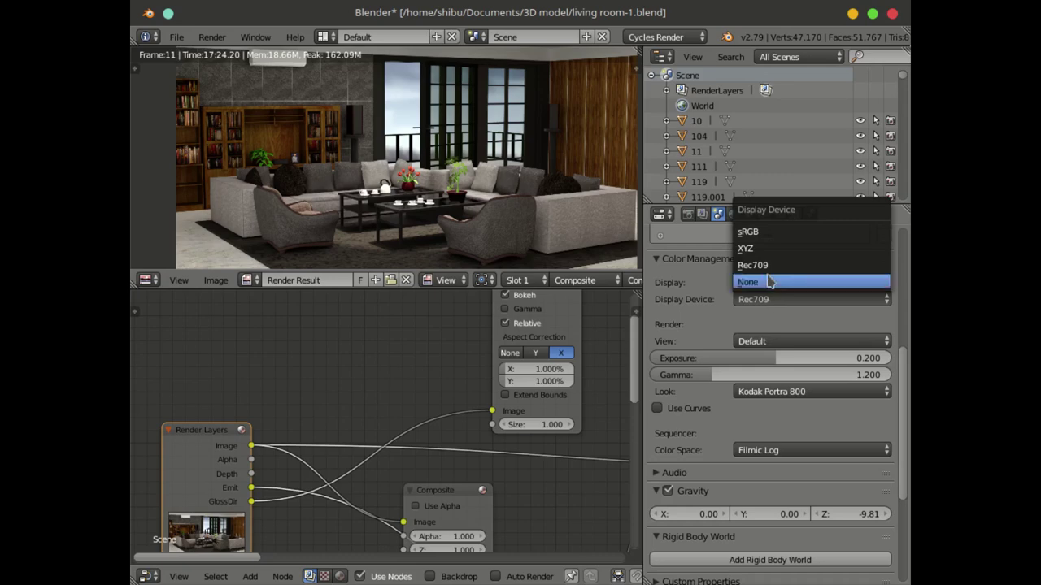
{"action": "left_click", "coordinate": [756, 233]}
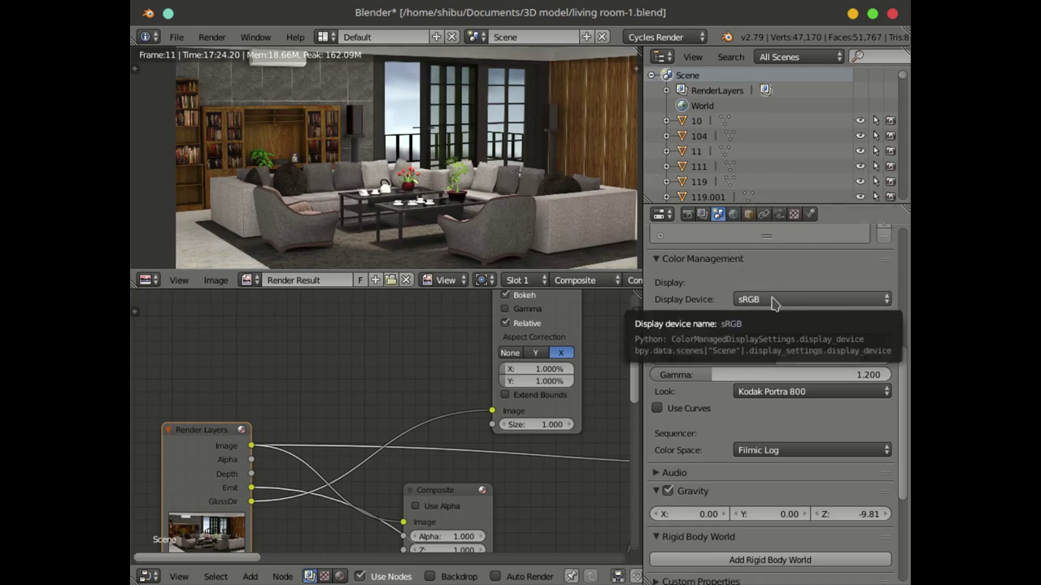
{"action": "mouse_move", "coordinate": [647, 579]}
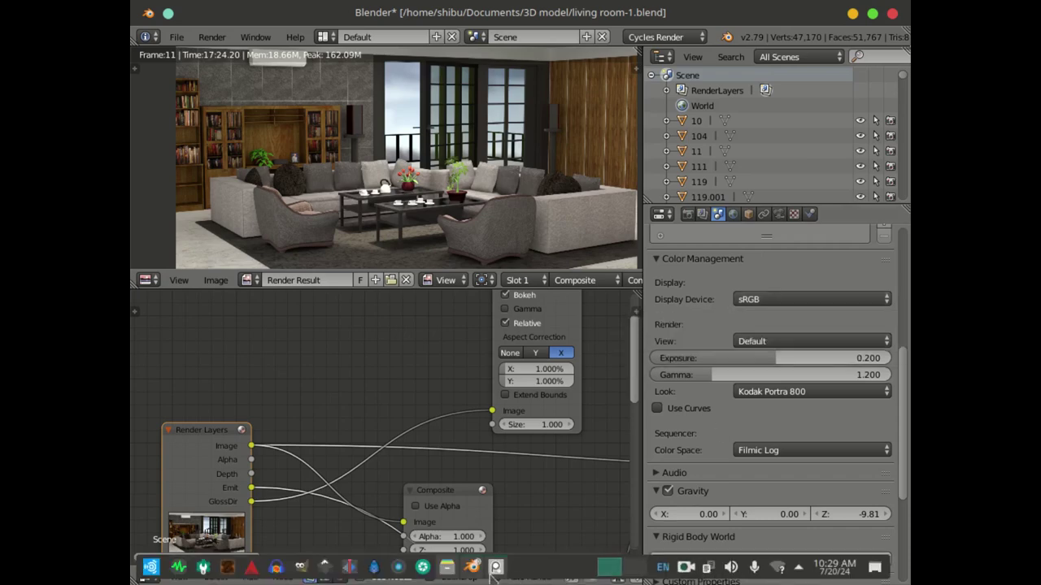
{"action": "left_click", "coordinate": [493, 569]}
{"action": "scroll", "coordinate": [706, 350], "scroll_direction": "down", "scroll_amount": 6}
{"action": "middle_click_drag", "start_coordinate": [734, 318], "coordinate": [606, 406]}
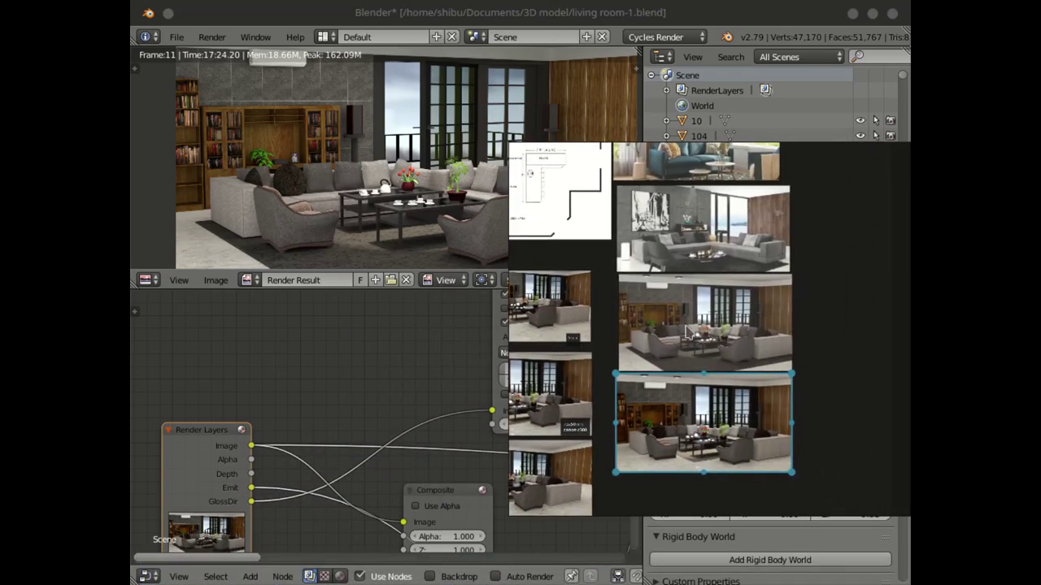
{"action": "scroll", "coordinate": [687, 329], "scroll_direction": "up", "scroll_amount": 4}
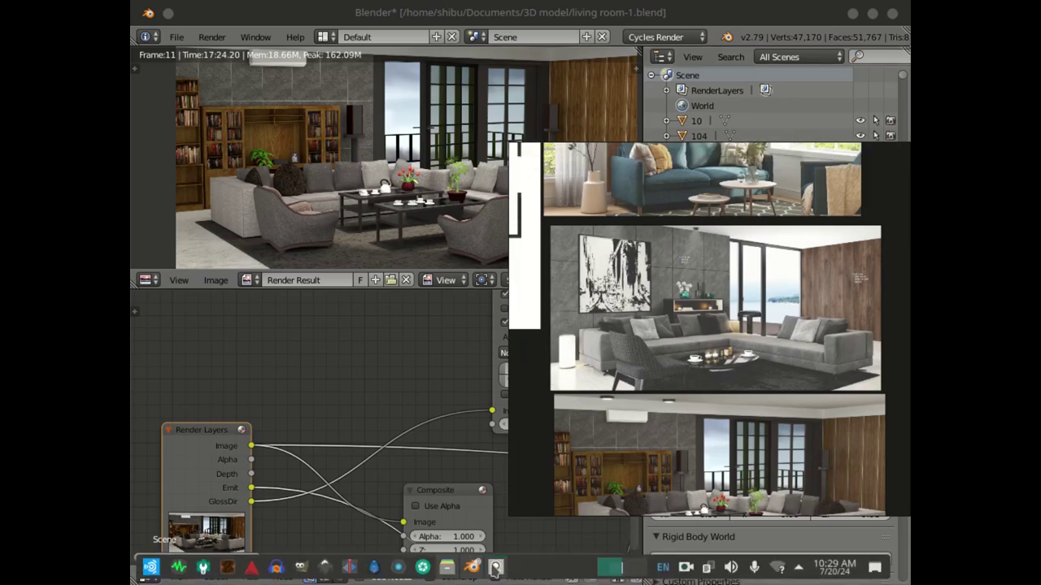
{"action": "left_click", "coordinate": [495, 569]}
Step: Set the display device to Rec709 and try an exposure of 0 before setting it to 0.2
{"action": "left_click", "coordinate": [782, 300]}
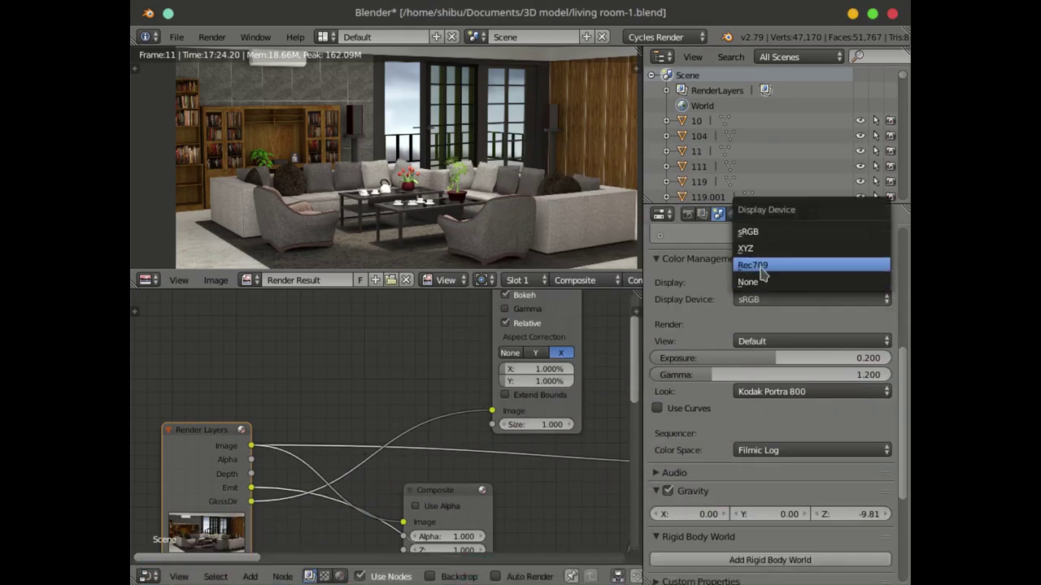
{"action": "left_click", "coordinate": [761, 270]}
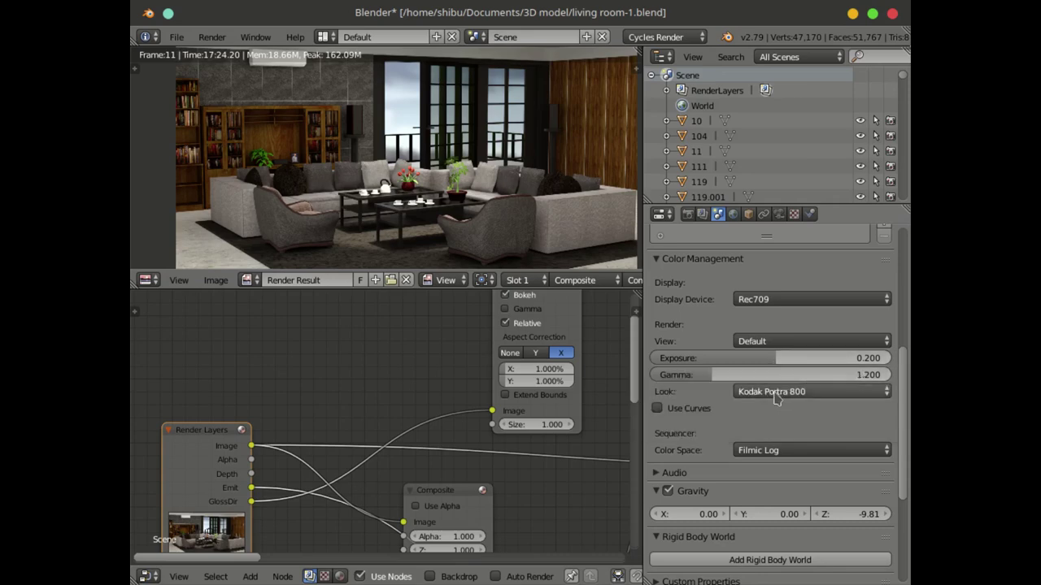
{"action": "left_click", "coordinate": [876, 360]}
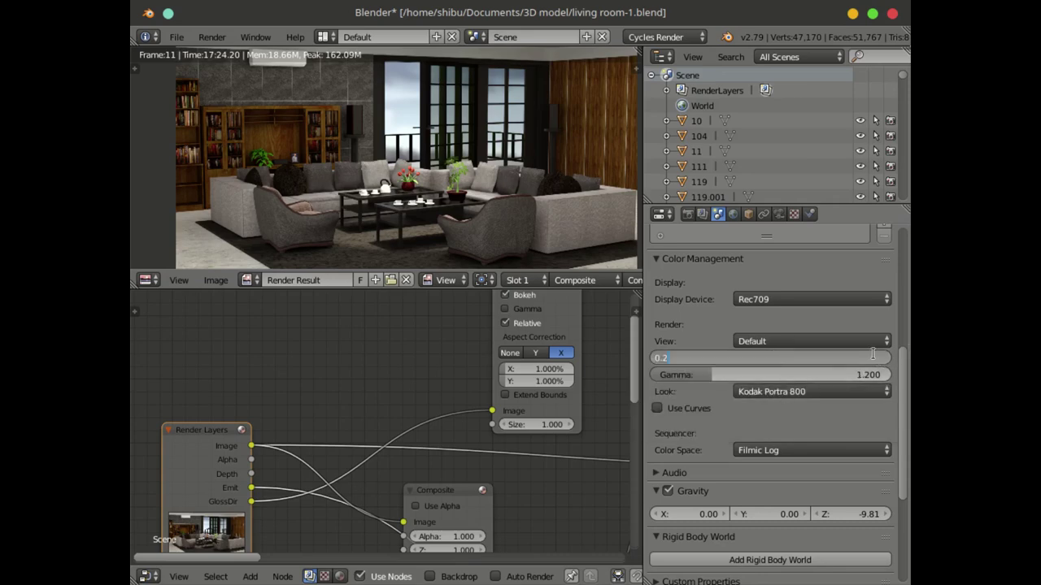
{"action": "key", "text": "Return"}
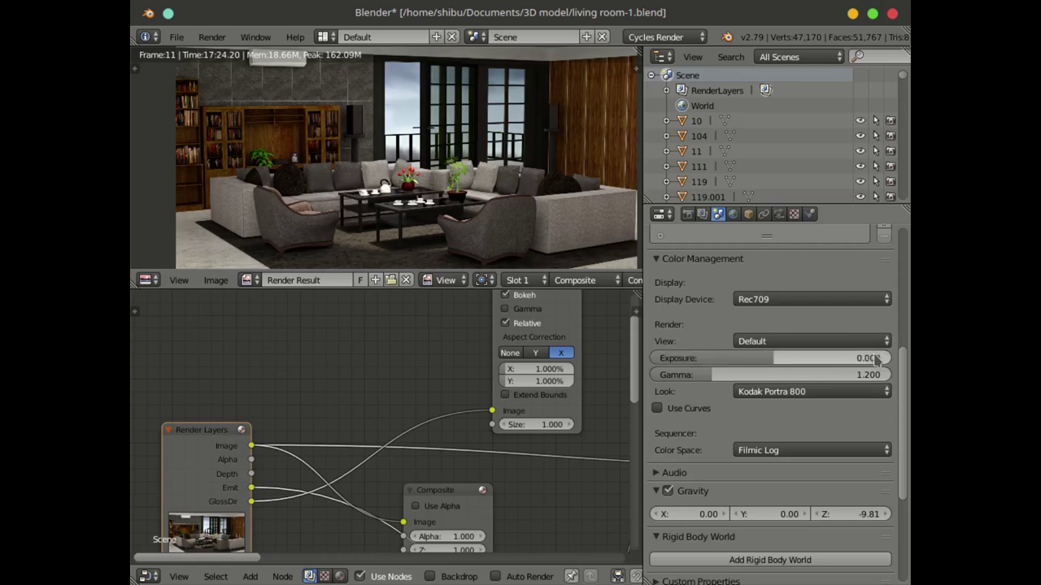
{"action": "left_click", "coordinate": [871, 359]}
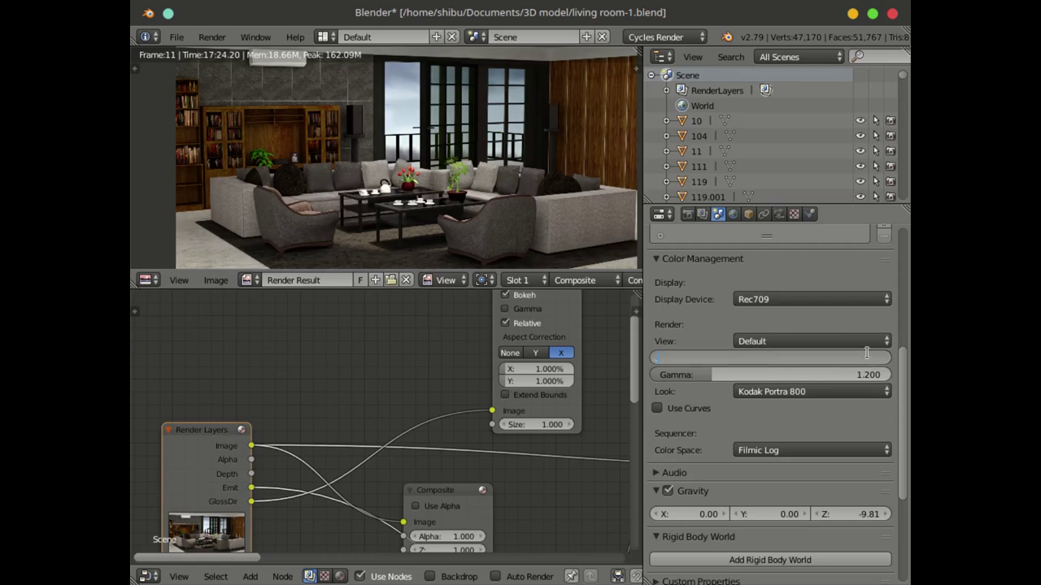
{"action": "type", "text": ".2"}
{"action": "key", "text": "Return"}
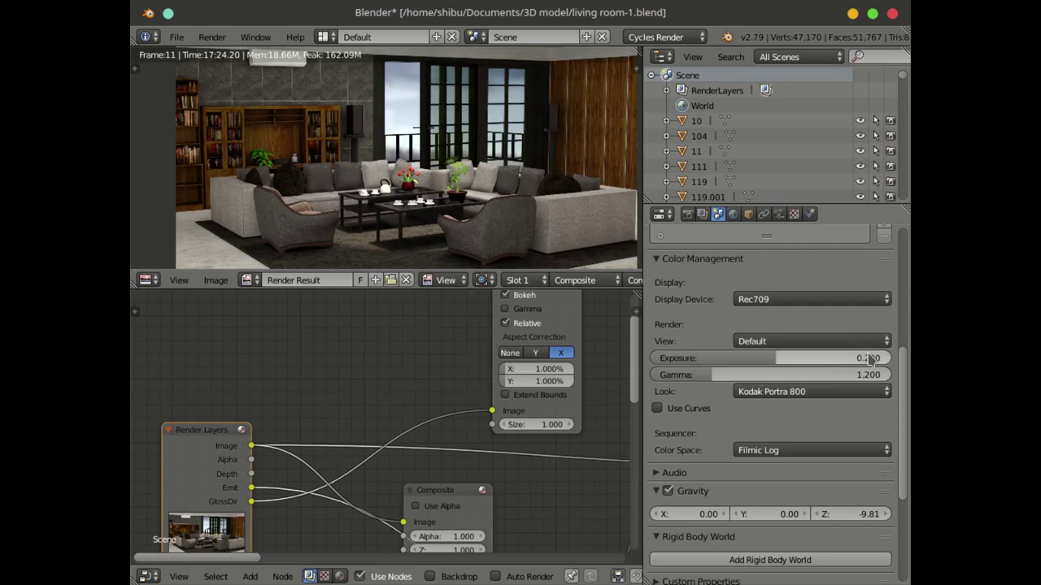
Step: Try the looks Kodak Portra 400VC, Agfa Agfacolor Vista 100 and Kodak Ektachrome E100S, and return the look to Kodak Portra 800
{"action": "left_click", "coordinate": [790, 394]}
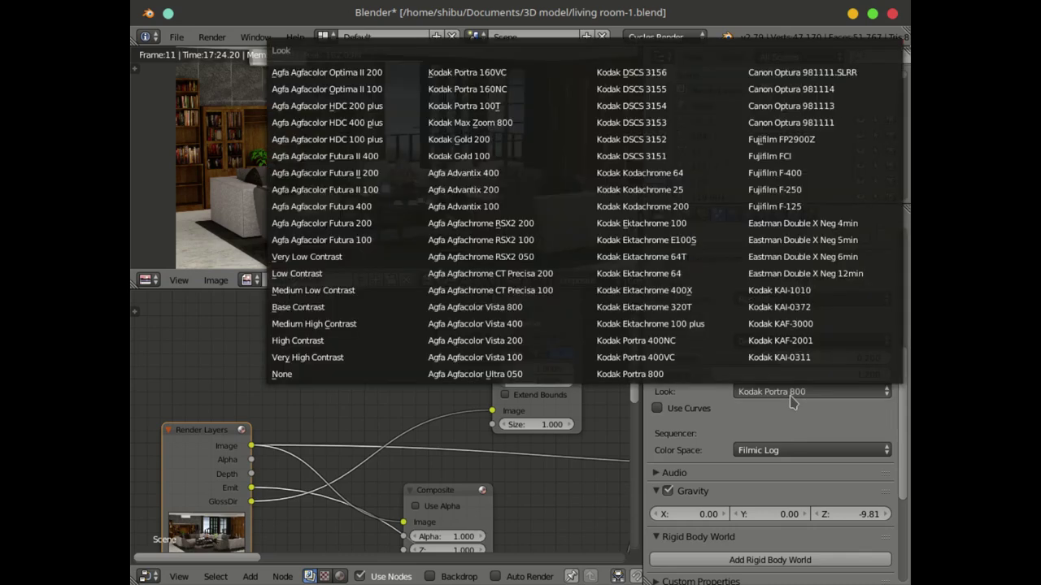
{"action": "key", "text": "Escape"}
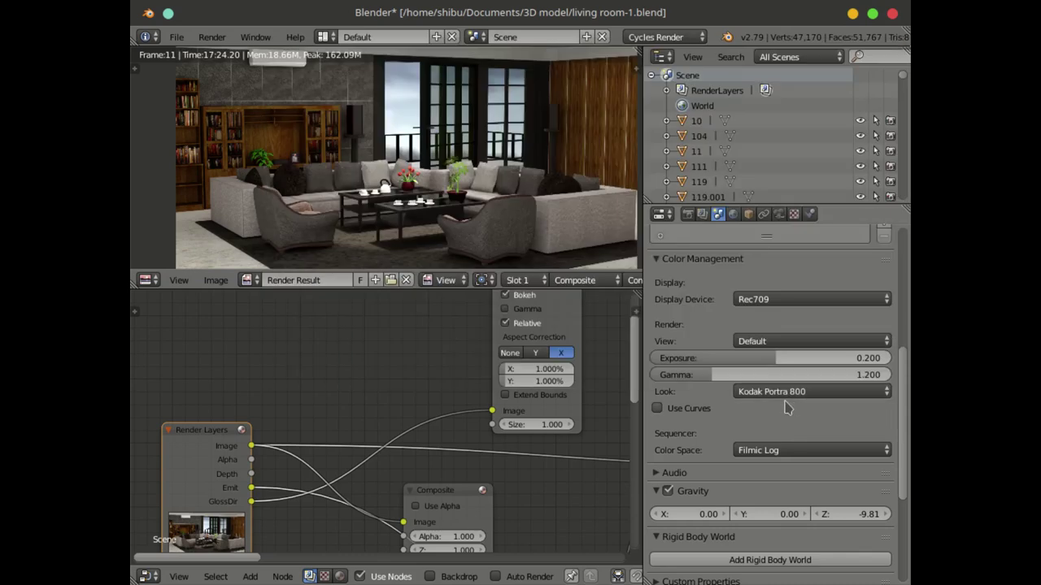
{"action": "left_click", "coordinate": [783, 398]}
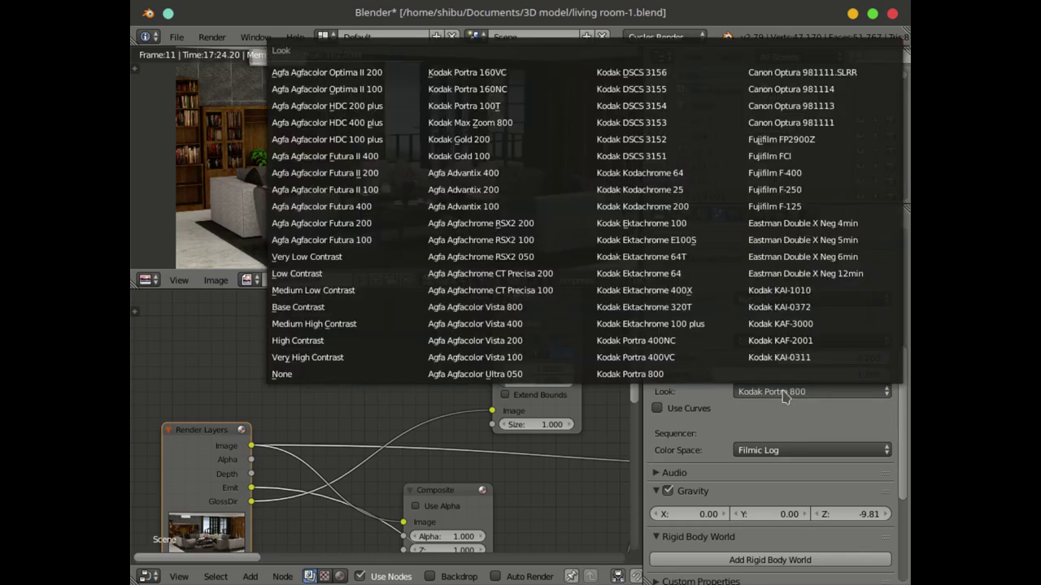
{"action": "left_click", "coordinate": [659, 358]}
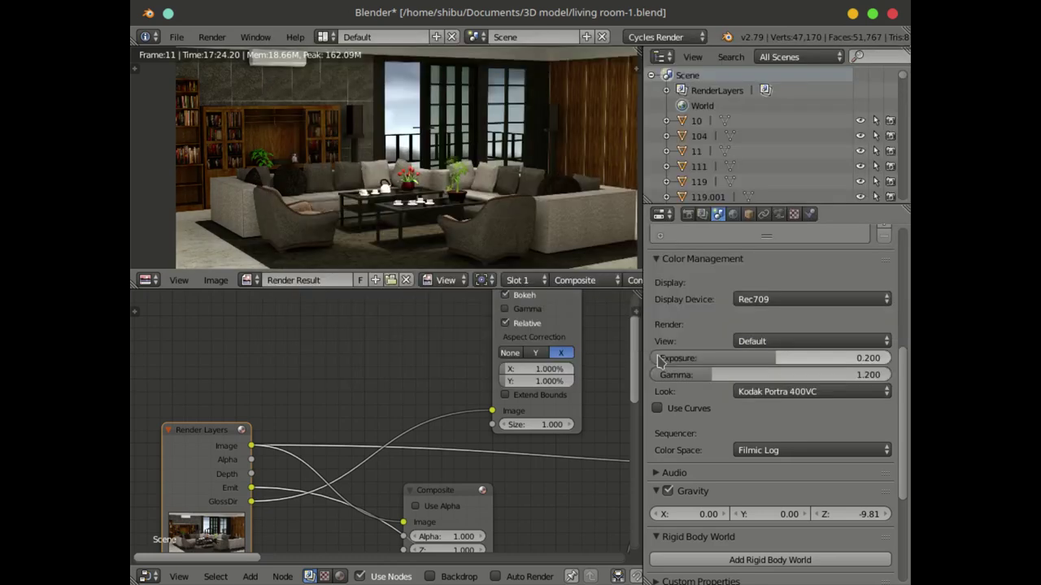
{"action": "left_click", "coordinate": [785, 392]}
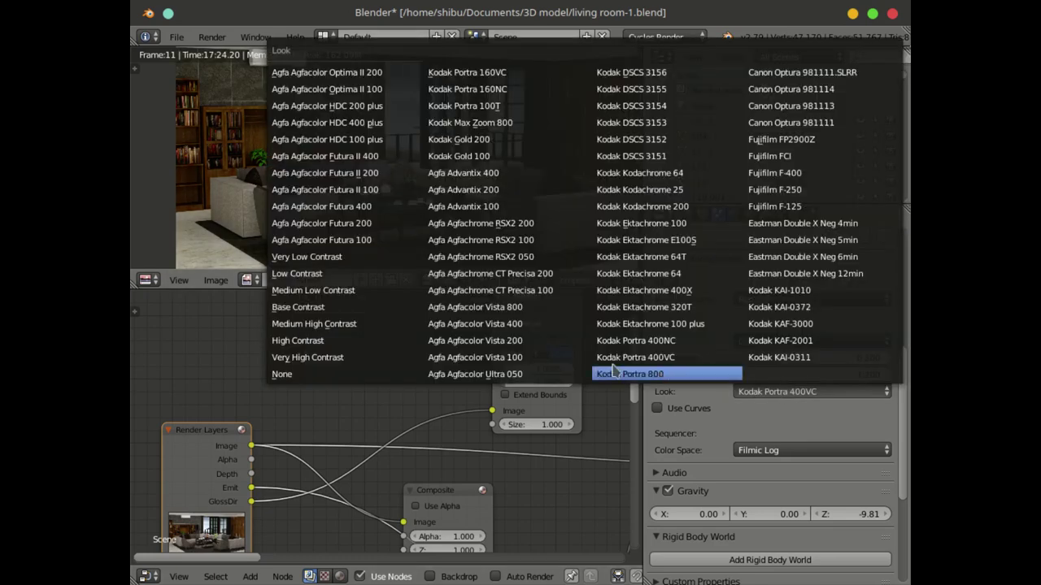
{"action": "left_click", "coordinate": [493, 357]}
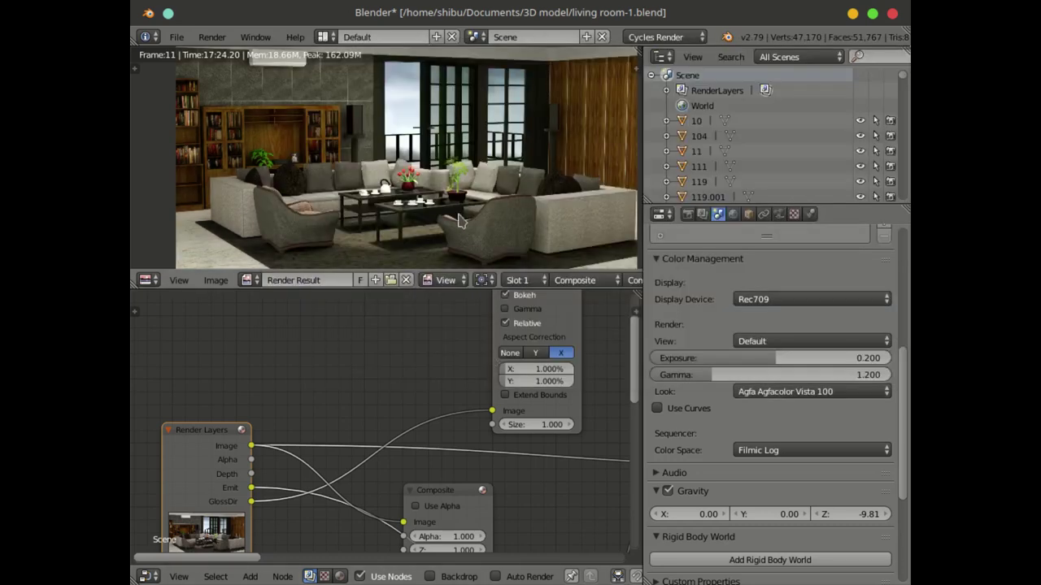
{"action": "left_click", "coordinate": [778, 394]}
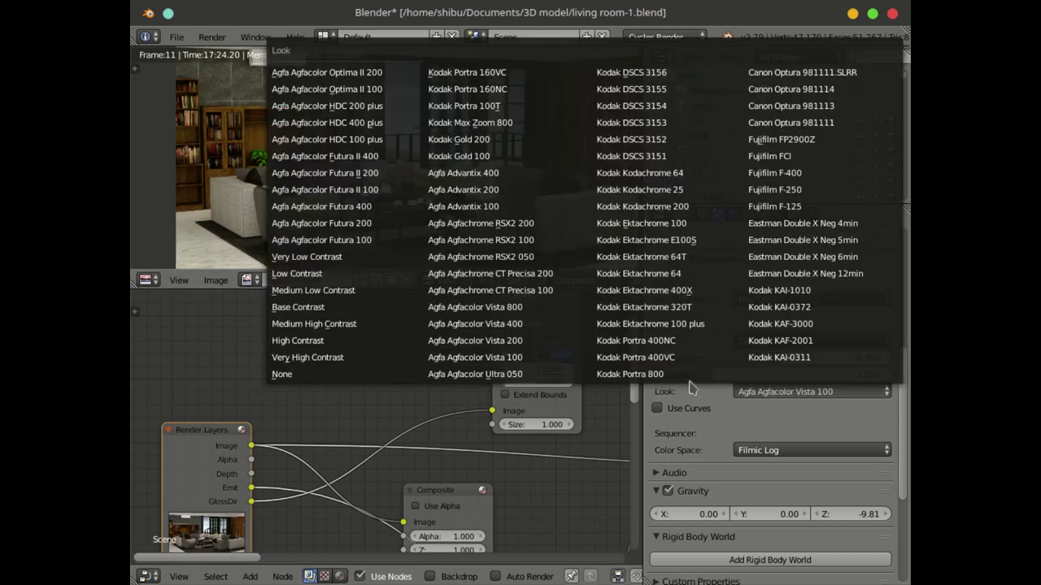
{"action": "left_click", "coordinate": [634, 243]}
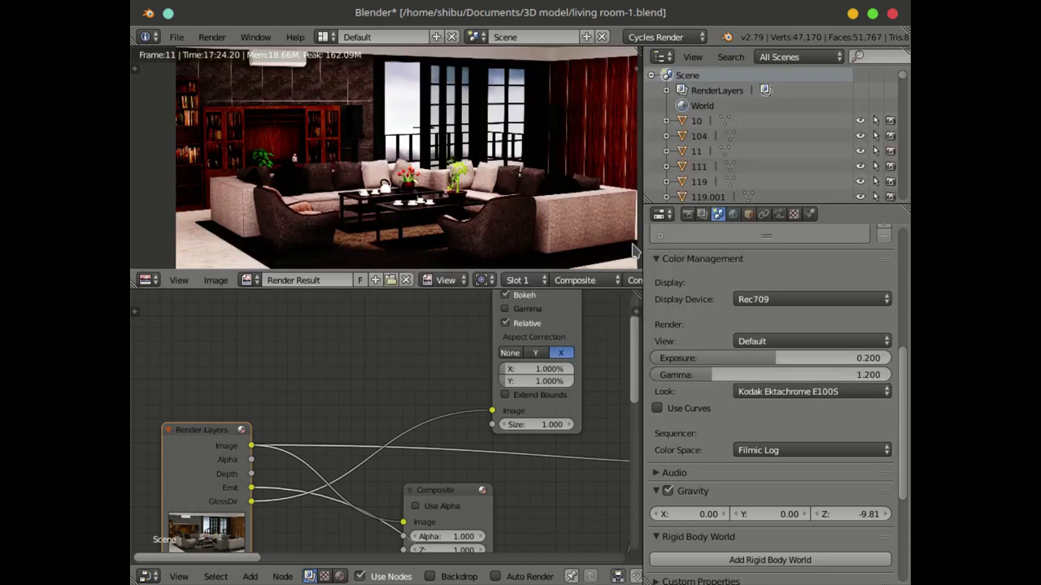
{"action": "left_click", "coordinate": [800, 394]}
{"action": "left_click", "coordinate": [676, 379]}
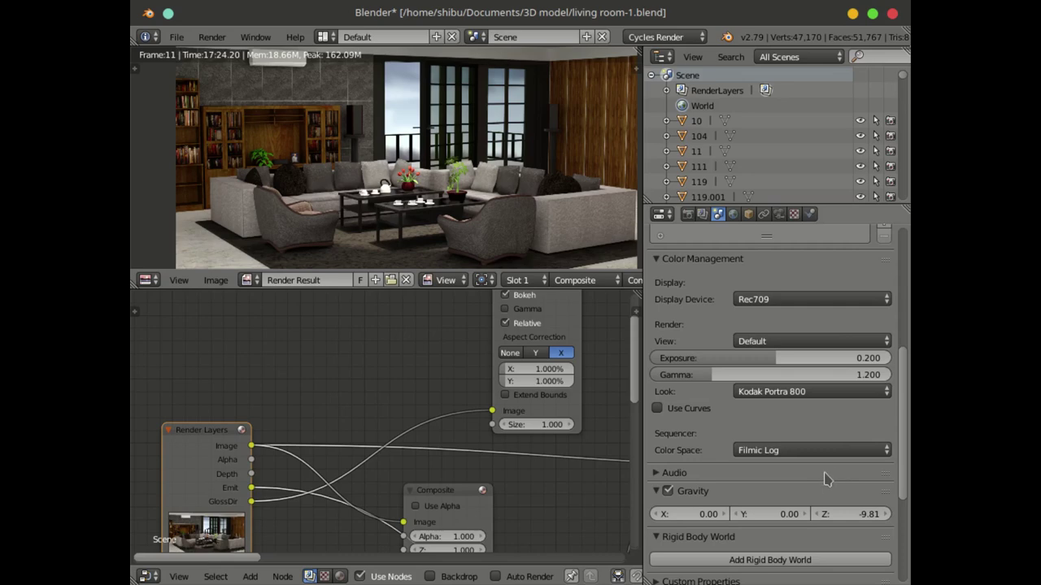
Step: Try sRGB as the sequencer color space and return it to Filmic Log
{"action": "left_click", "coordinate": [762, 452]}
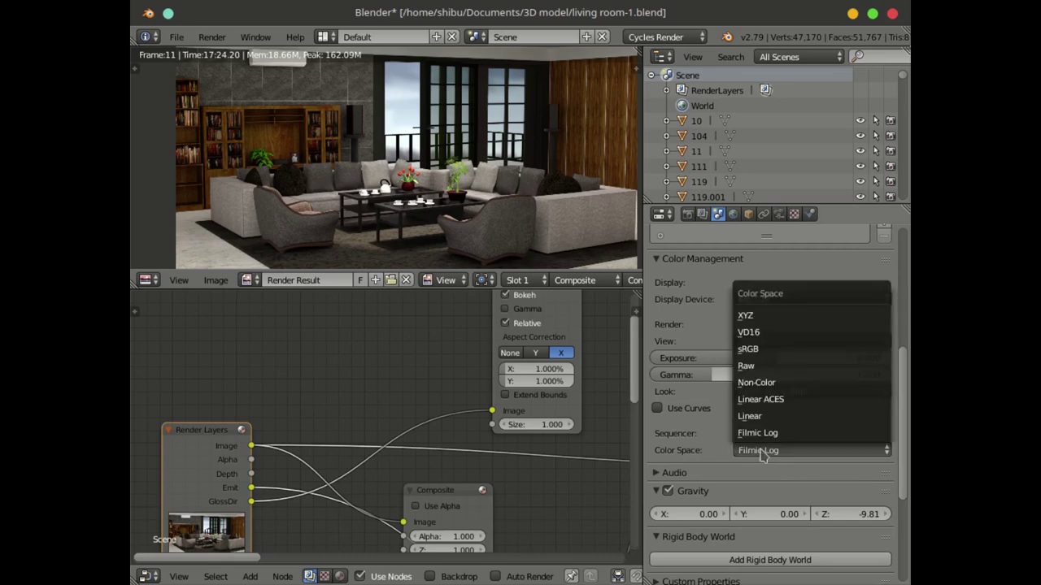
{"action": "left_click", "coordinate": [756, 349]}
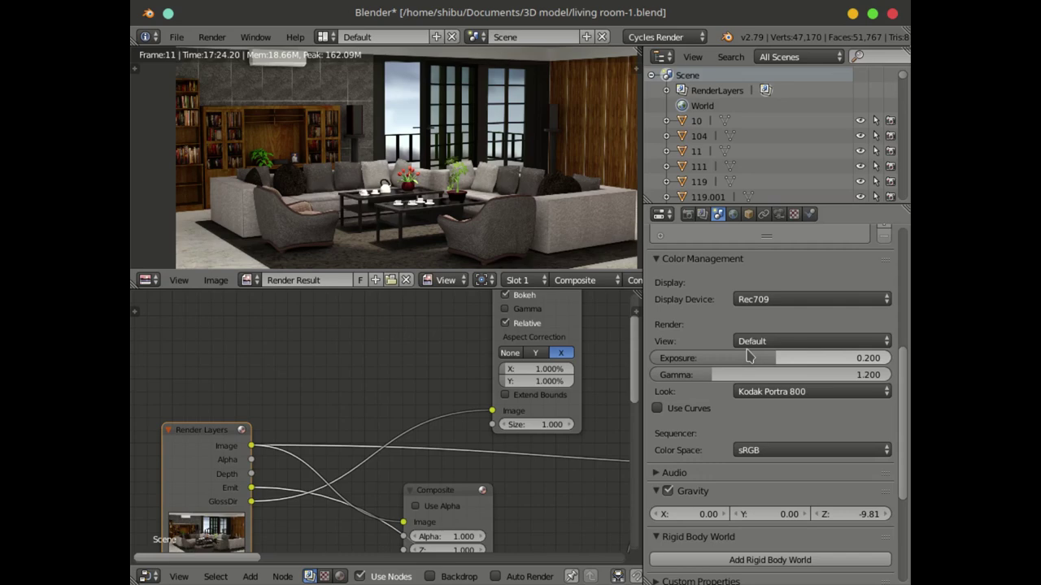
{"action": "left_click", "coordinate": [774, 443]}
{"action": "left_click", "coordinate": [769, 429]}
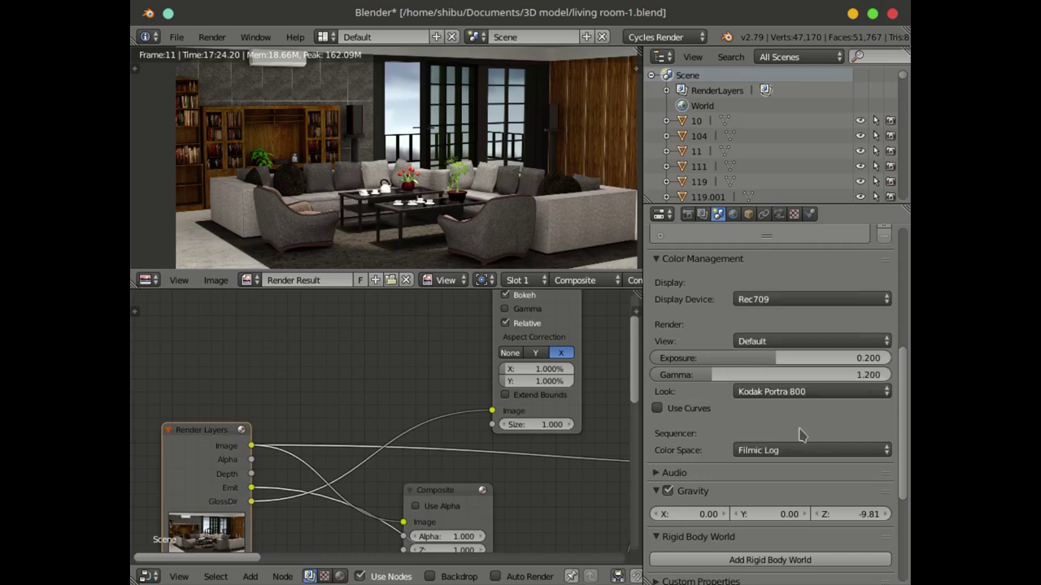
Step: Widen the node editor area and check the camera's lens and sensor settings before returning to the scene settings
{"action": "left_click_drag", "start_coordinate": [643, 403], "coordinate": [719, 408]}
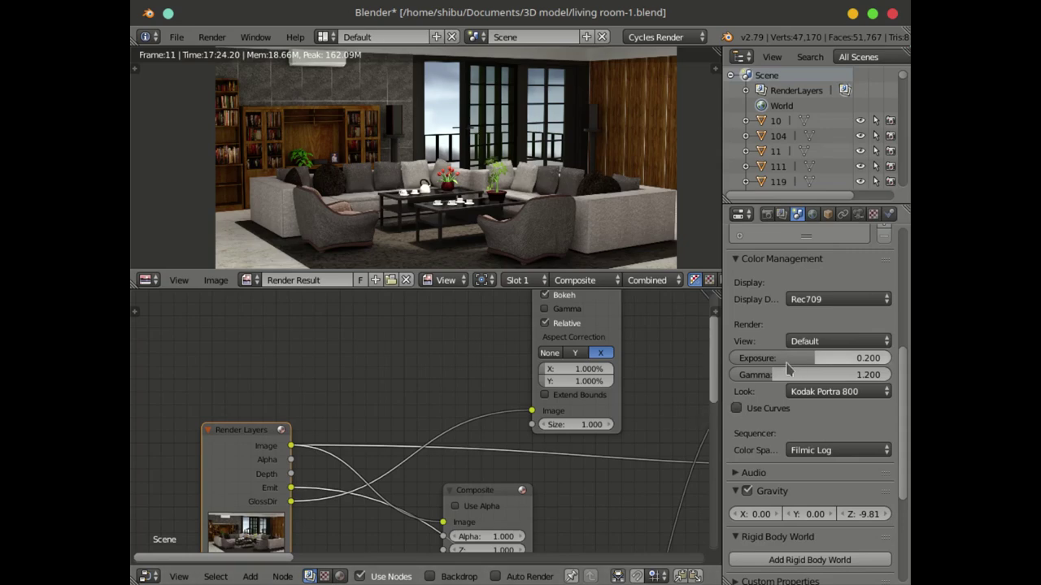
{"action": "scroll", "coordinate": [772, 334], "scroll_direction": "up", "scroll_amount": 8}
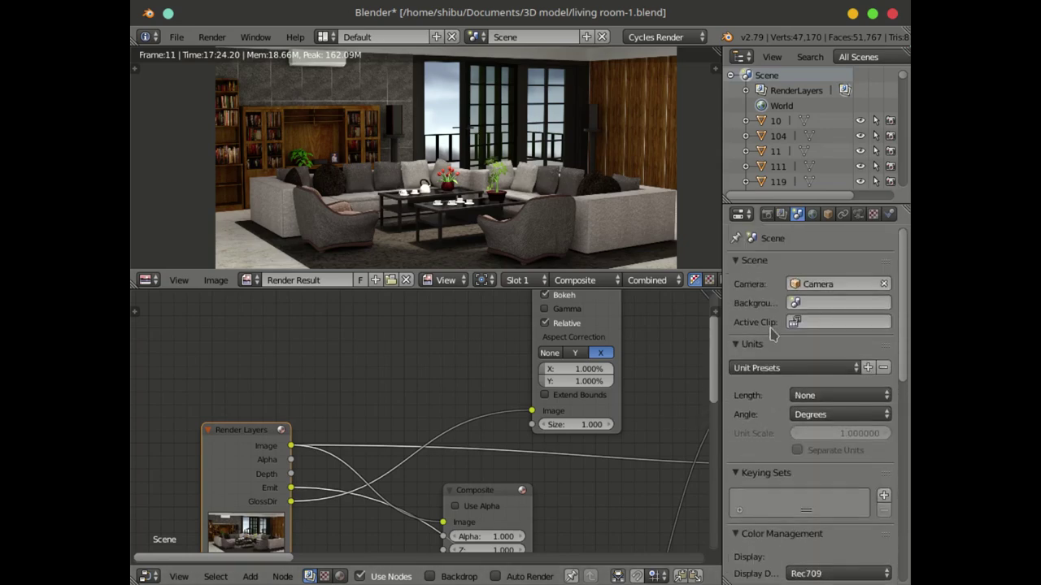
{"action": "left_click", "coordinate": [859, 214]}
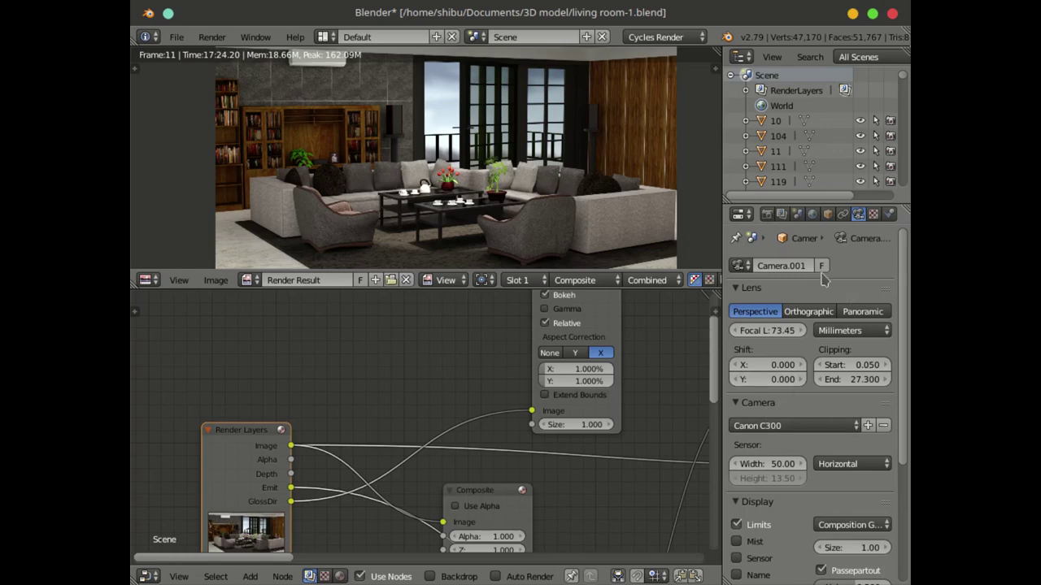
{"action": "left_click", "coordinate": [796, 215]}
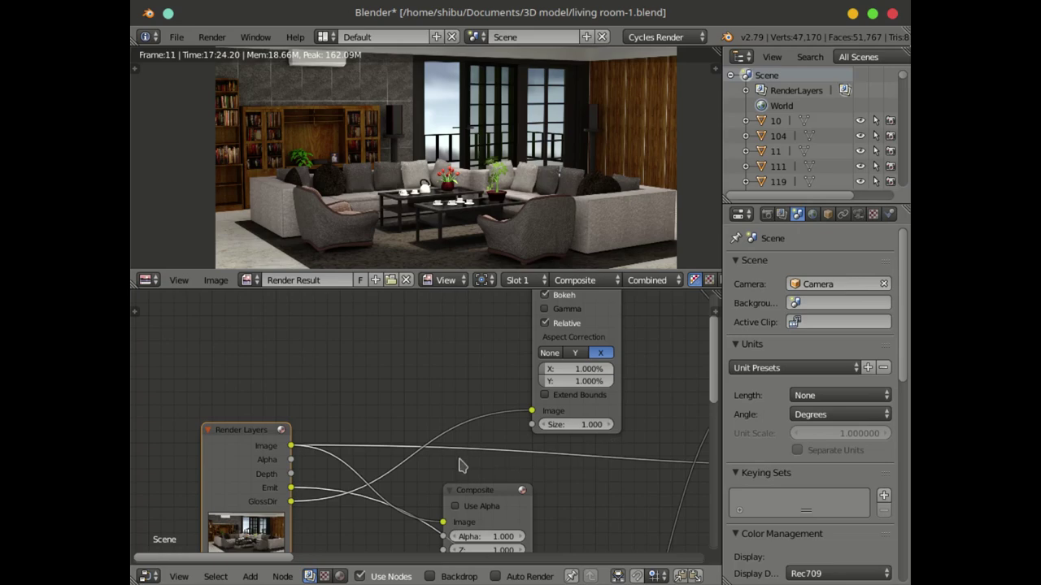
Step: Try linking the Emit output of Render Layers to the Image input of the blur node, and undo the link
{"action": "middle_click_drag", "start_coordinate": [412, 405], "coordinate": [348, 397]}
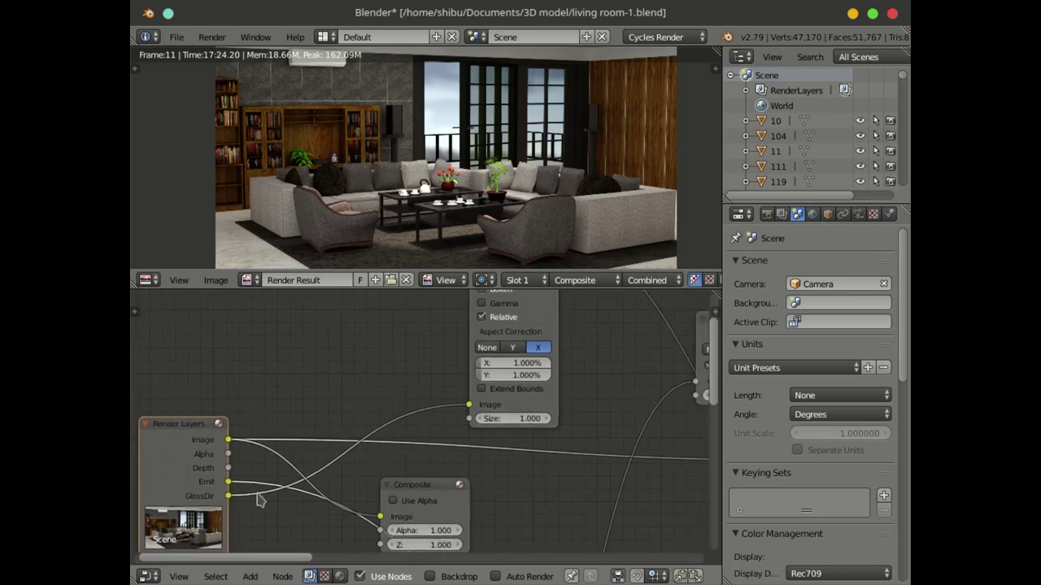
{"action": "middle_click_drag", "start_coordinate": [241, 487], "coordinate": [244, 485]}
{"action": "scroll", "coordinate": [241, 487], "scroll_direction": "up", "scroll_amount": 1}
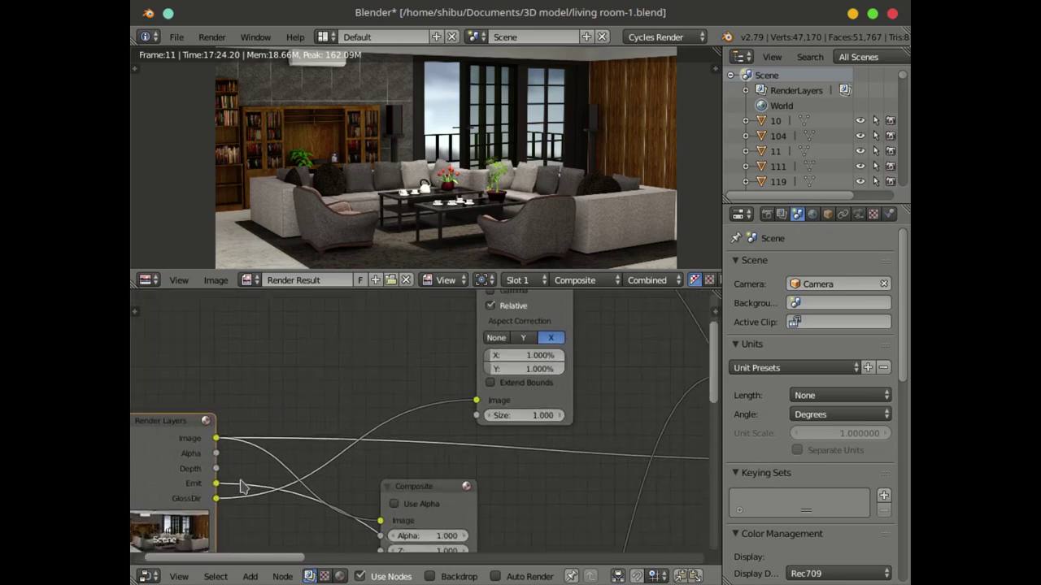
{"action": "left_click_drag", "start_coordinate": [216, 484], "coordinate": [480, 400]}
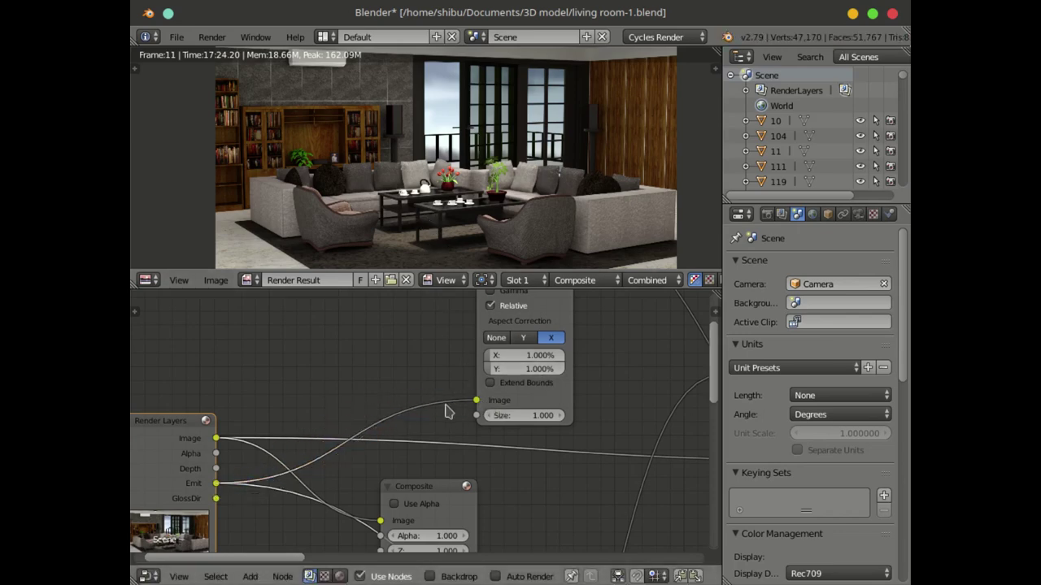
{"action": "key", "text": "ctrl+z"}
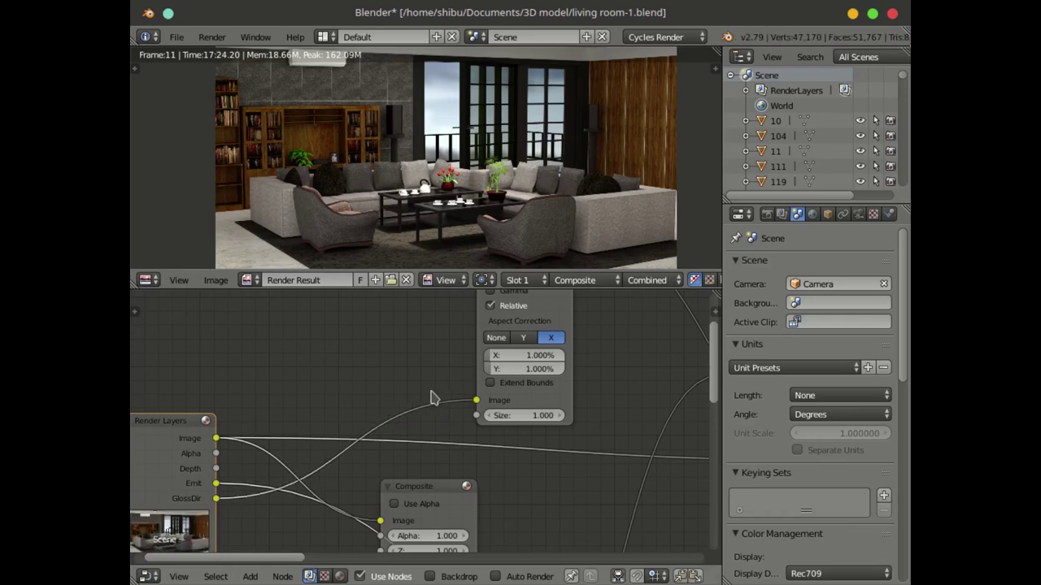
Step: Move the Composite node clear of Render Layers, link the Emit output to its Image input, and examine the emission pass
{"action": "scroll", "coordinate": [431, 398], "scroll_direction": "down", "scroll_amount": 1}
{"action": "middle_click_drag", "start_coordinate": [436, 390], "coordinate": [457, 400]}
{"action": "scroll", "coordinate": [393, 465], "scroll_direction": "down", "scroll_amount": 4}
{"action": "scroll", "coordinate": [366, 455], "scroll_direction": "up", "scroll_amount": 1}
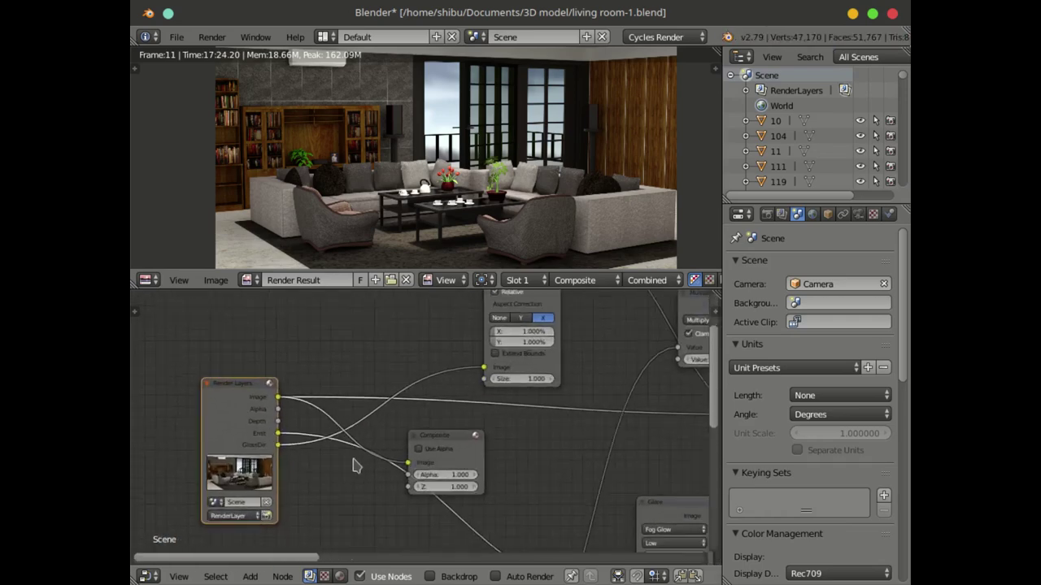
{"action": "left_click_drag", "start_coordinate": [434, 448], "coordinate": [494, 431]}
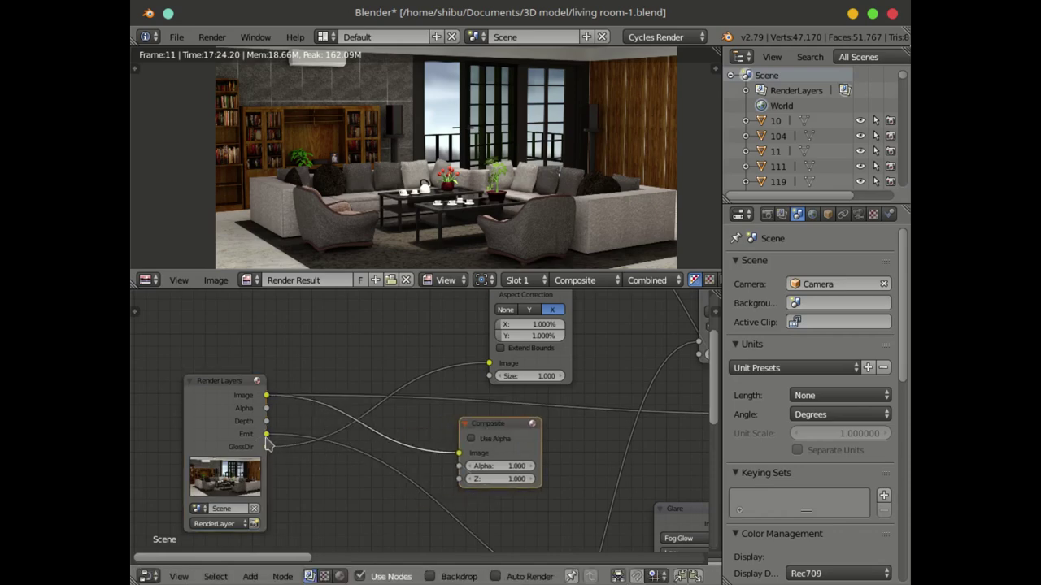
{"action": "left_click_drag", "start_coordinate": [266, 446], "coordinate": [458, 453]}
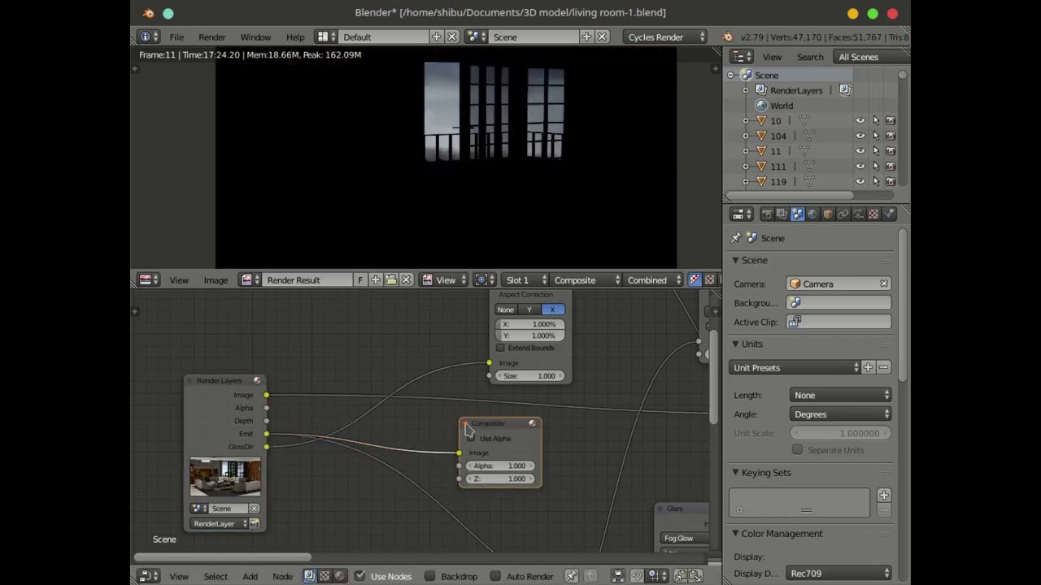
{"action": "middle_click_drag", "start_coordinate": [427, 200], "coordinate": [512, 257]}
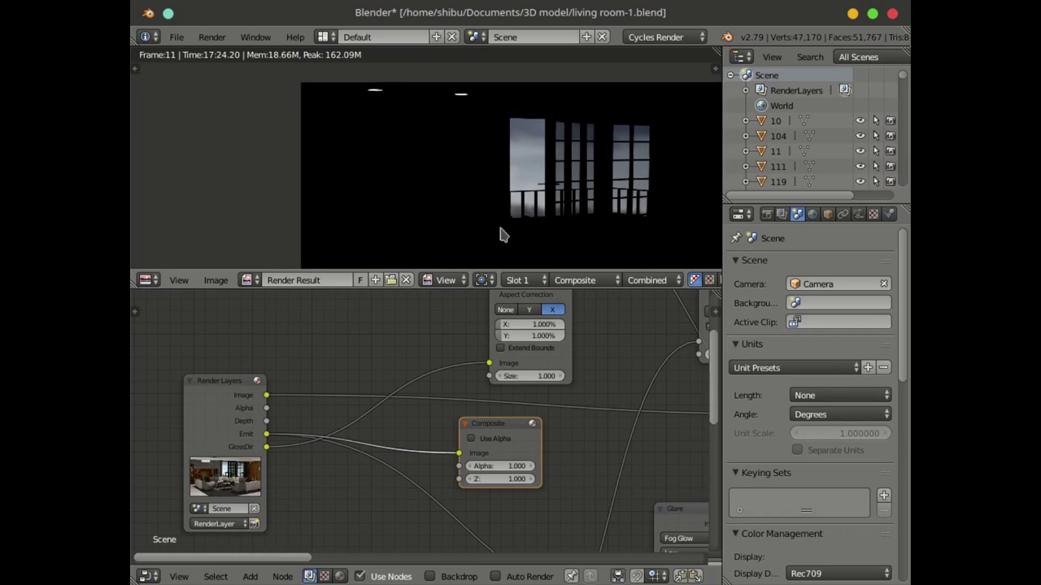
{"action": "middle_click_drag", "start_coordinate": [490, 187], "coordinate": [409, 114]}
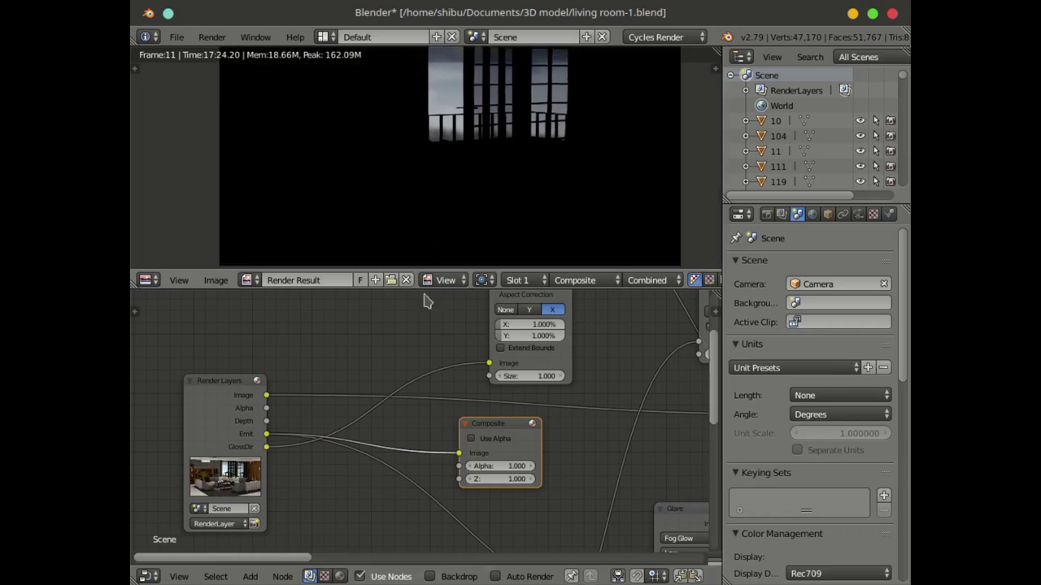
Step: Link the GlossDir output of Render Layers to the Composite node's Image input and examine the glossy pass
{"action": "scroll", "coordinate": [272, 457], "scroll_direction": "up", "scroll_amount": 1}
{"action": "left_click_drag", "start_coordinate": [238, 455], "coordinate": [240, 452]}
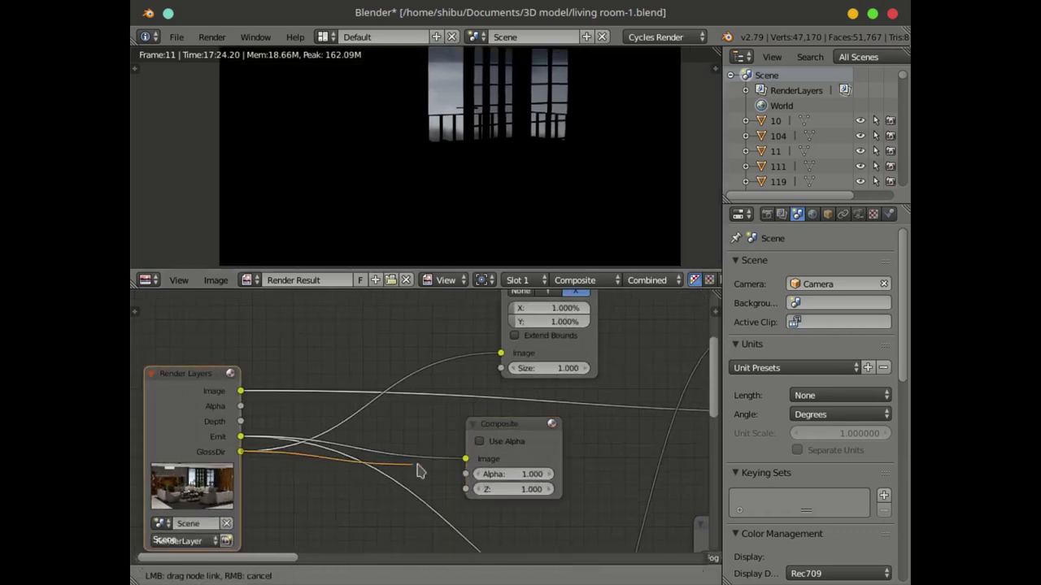
{"action": "scroll", "coordinate": [394, 199], "scroll_direction": "down", "scroll_amount": 2}
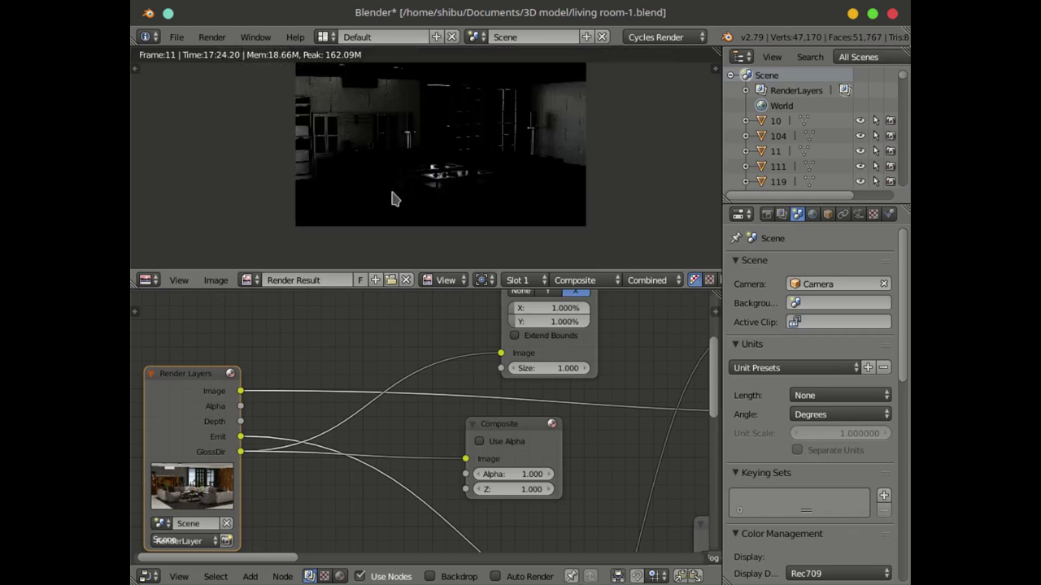
{"action": "scroll", "coordinate": [325, 160], "scroll_direction": "up", "scroll_amount": 2}
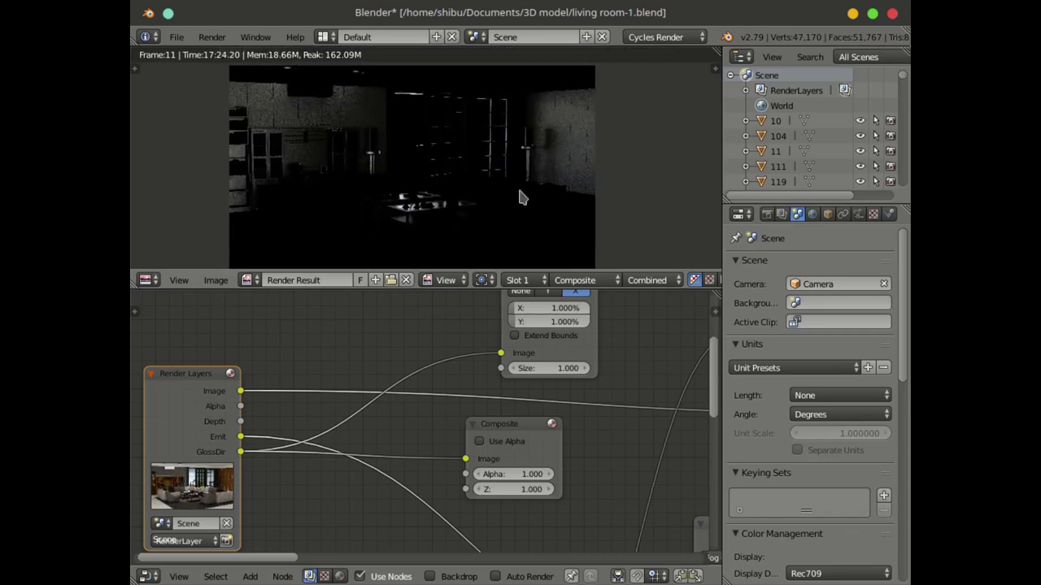
{"action": "scroll", "coordinate": [553, 190], "scroll_direction": "down", "scroll_amount": 2}
{"action": "scroll", "coordinate": [382, 432], "scroll_direction": "down", "scroll_amount": 3}
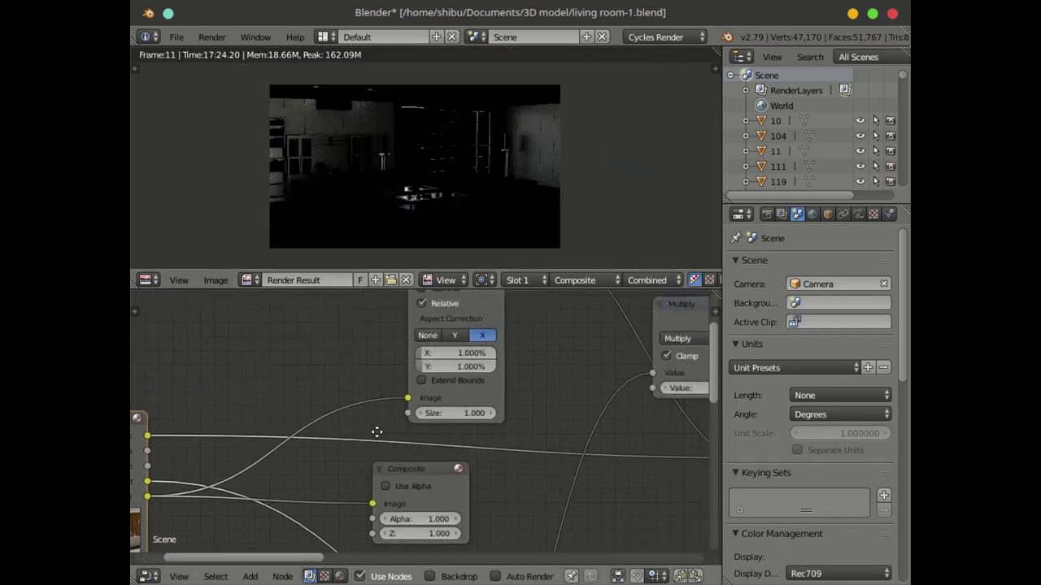
Step: Move the Composite node beside the first Screen node and link that Screen node's Image output to it
{"action": "middle_click_drag", "start_coordinate": [394, 433], "coordinate": [326, 449]}
{"action": "middle_click_drag", "start_coordinate": [228, 504], "coordinate": [139, 500]}
{"action": "scroll", "coordinate": [202, 495], "scroll_direction": "up", "scroll_amount": 2}
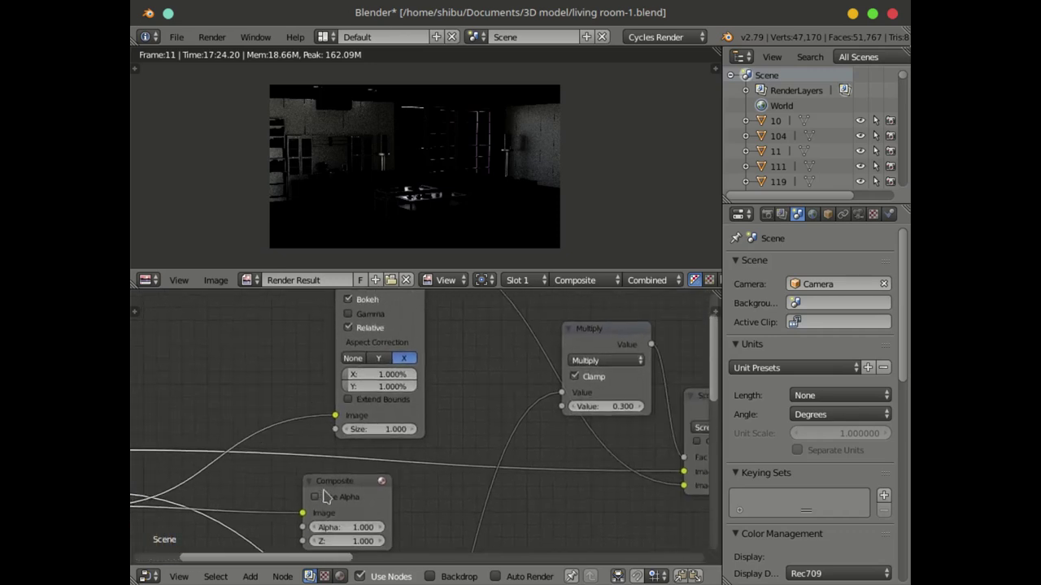
{"action": "middle_click_drag", "start_coordinate": [447, 488], "coordinate": [312, 490]}
{"action": "scroll", "coordinate": [270, 506], "scroll_direction": "up", "scroll_amount": 1}
{"action": "left_click_drag", "start_coordinate": [216, 493], "coordinate": [655, 297]}
{"action": "middle_click_drag", "start_coordinate": [586, 323], "coordinate": [495, 371]}
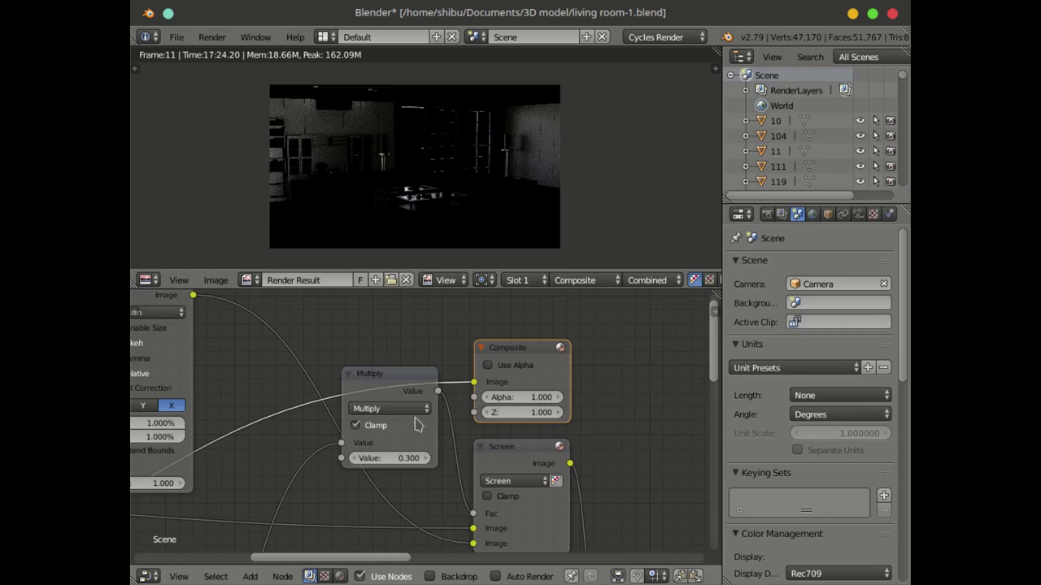
{"action": "scroll", "coordinate": [420, 426], "scroll_direction": "down", "scroll_amount": 1}
{"action": "middle_click_drag", "start_coordinate": [461, 432], "coordinate": [375, 400]}
{"action": "left_click_drag", "start_coordinate": [442, 318], "coordinate": [583, 344]}
{"action": "left_click_drag", "start_coordinate": [472, 429], "coordinate": [512, 378]}
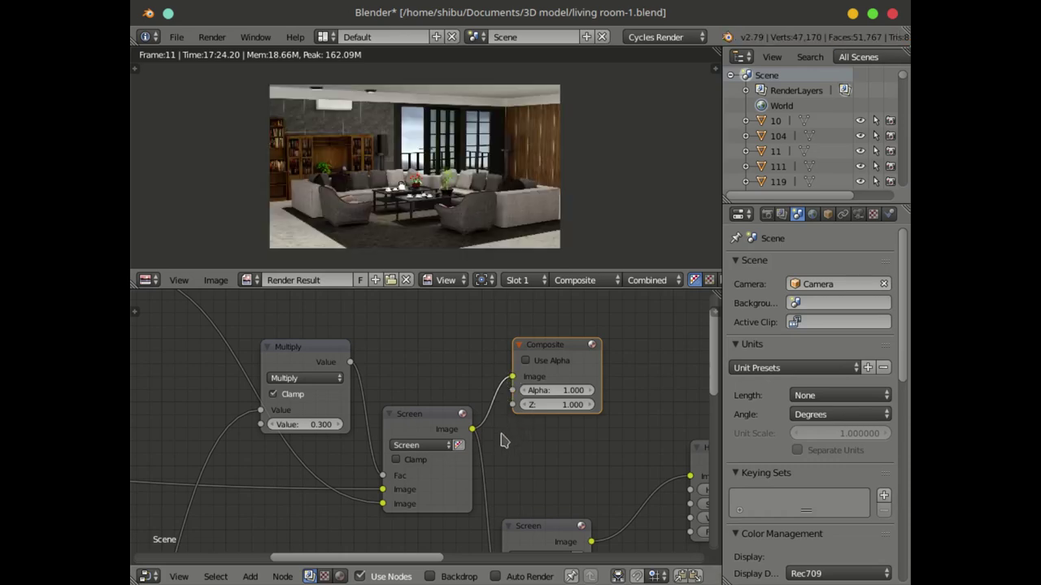
Step: Move the Multiply node below the Gaussian Blur node to make its link into the Screen node's Fac clearer
{"action": "scroll", "coordinate": [503, 440], "scroll_direction": "down", "scroll_amount": 2}
{"action": "middle_click_drag", "start_coordinate": [416, 471], "coordinate": [544, 430]}
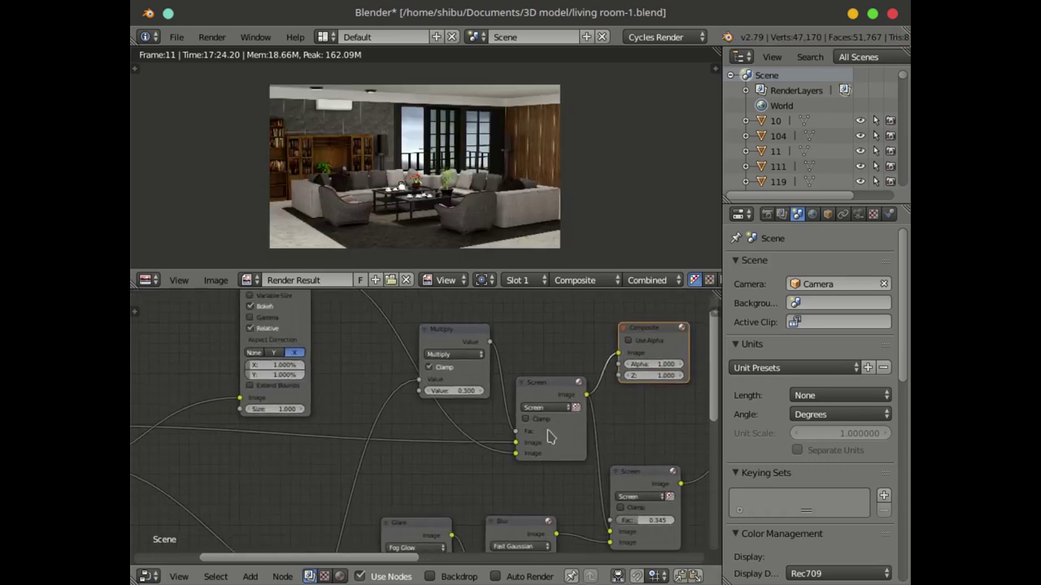
{"action": "scroll", "coordinate": [474, 421], "scroll_direction": "down", "scroll_amount": 1}
{"action": "left_click_drag", "start_coordinate": [445, 358], "coordinate": [309, 480]}
{"action": "scroll", "coordinate": [309, 448], "scroll_direction": "down", "scroll_amount": 1}
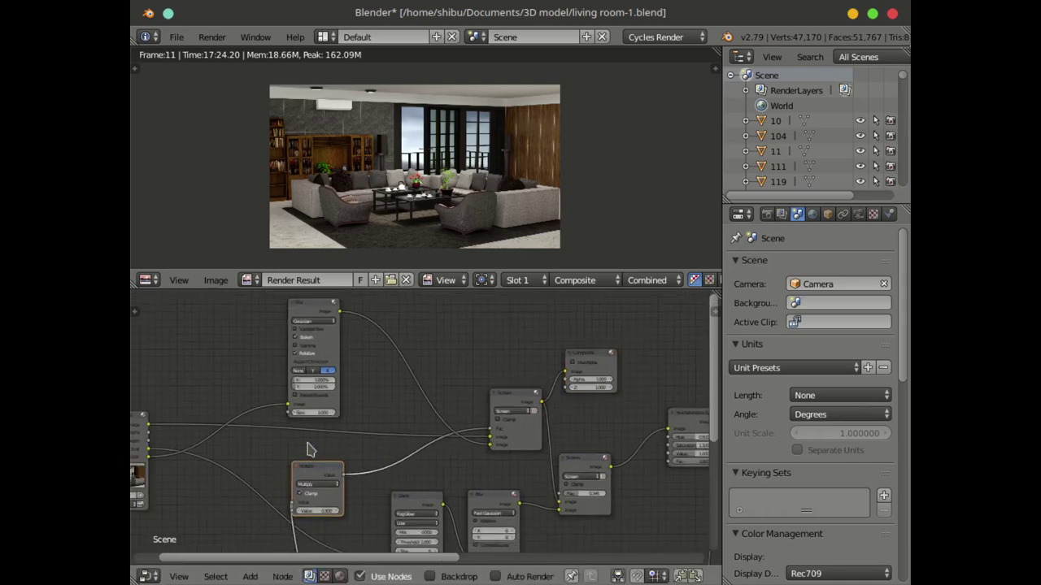
{"action": "middle_click_drag", "start_coordinate": [309, 448], "coordinate": [344, 457]}
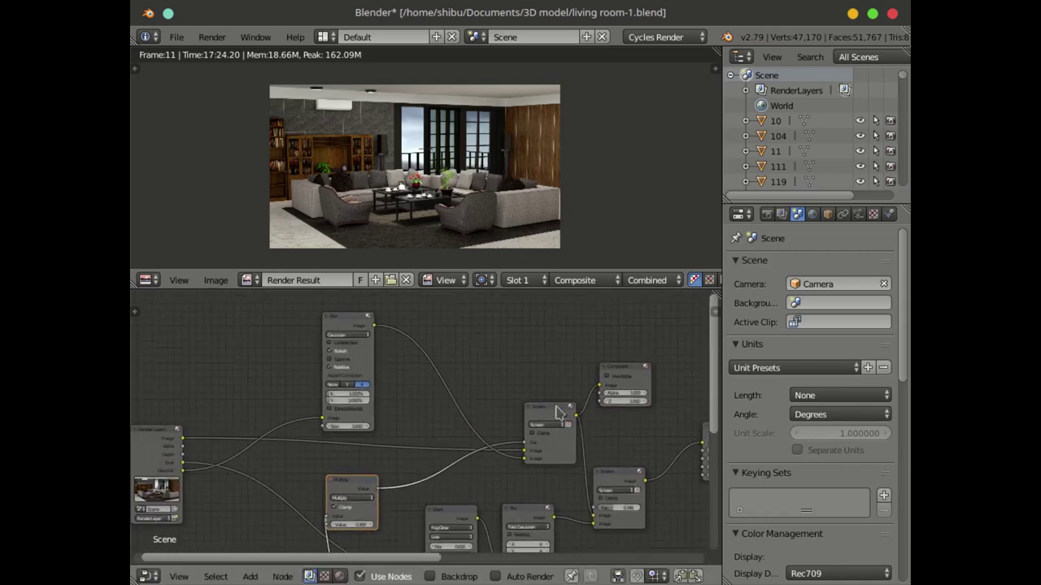
Step: Move the Composite node beside the Gaussian Blur node and link the blur's Image output to its Image input
{"action": "left_click_drag", "start_coordinate": [620, 375], "coordinate": [468, 313]}
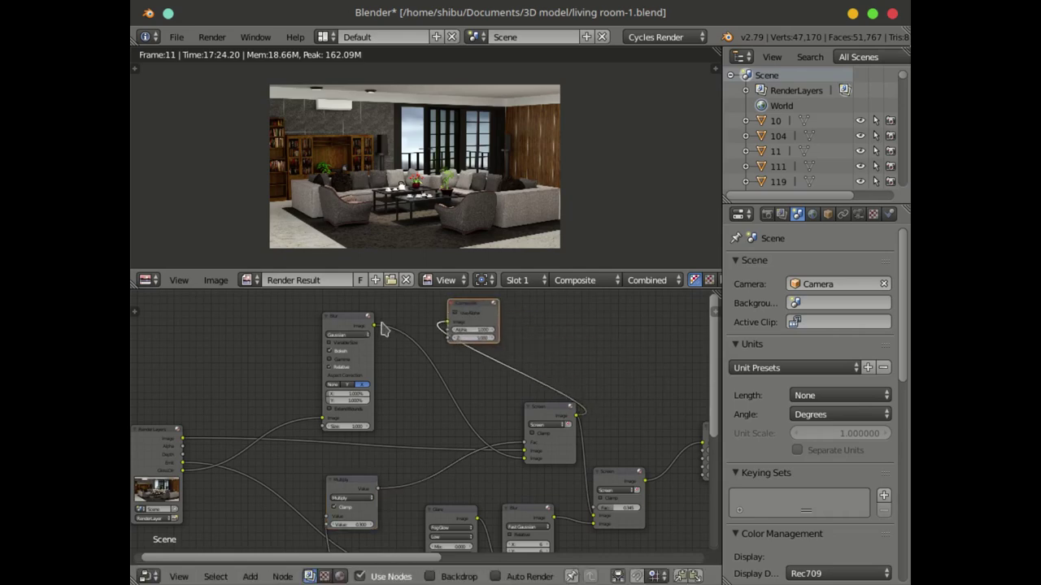
{"action": "left_click_drag", "start_coordinate": [374, 328], "coordinate": [452, 330]}
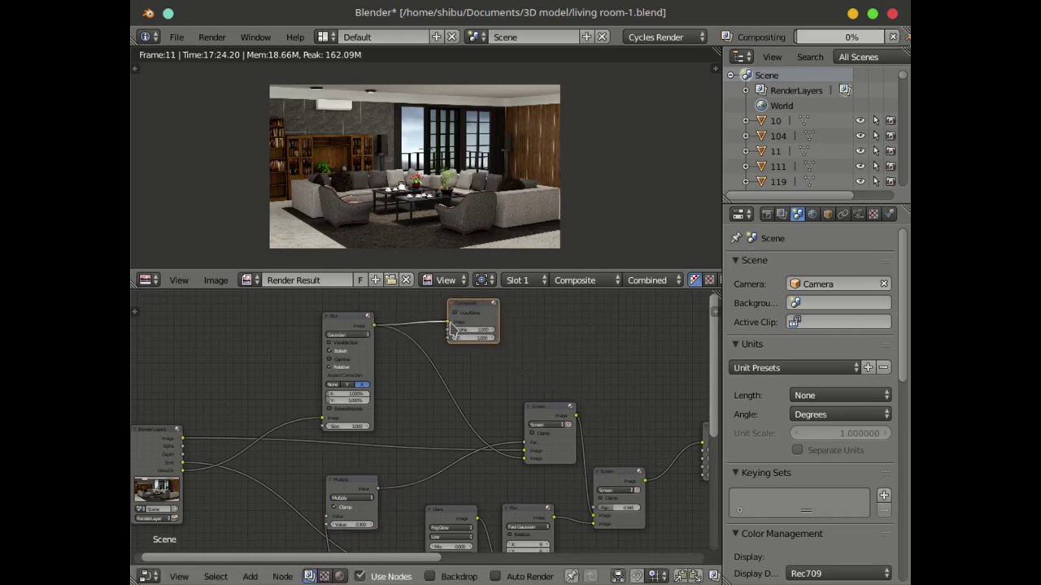
{"action": "scroll", "coordinate": [350, 191], "scroll_direction": "up", "scroll_amount": 3}
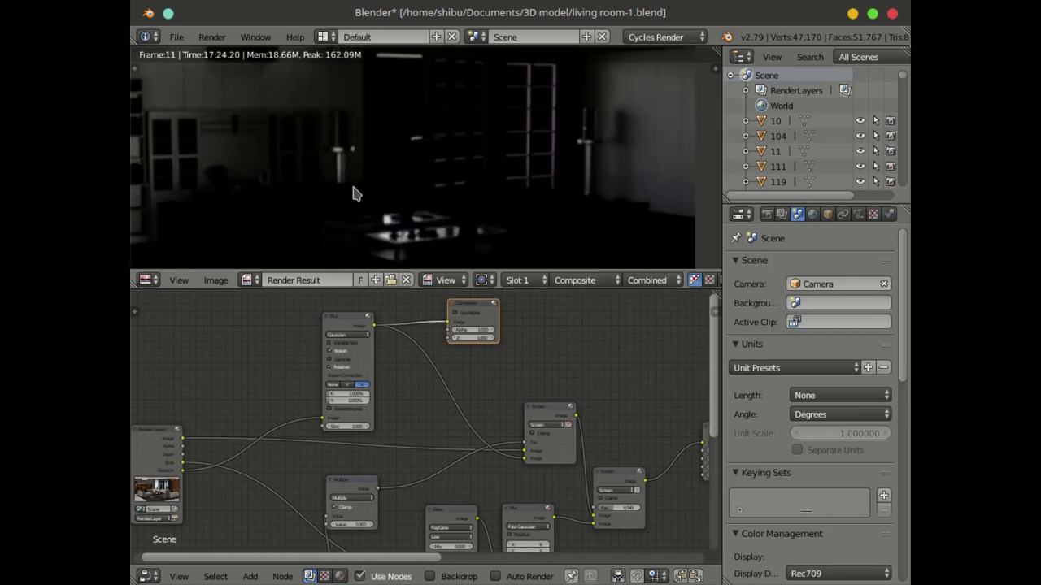
Step: Compare the glossy pass with the Gaussian Blur node muted and unmuted, examining the speaker stand and window frames up close
{"action": "left_click", "coordinate": [332, 334]}
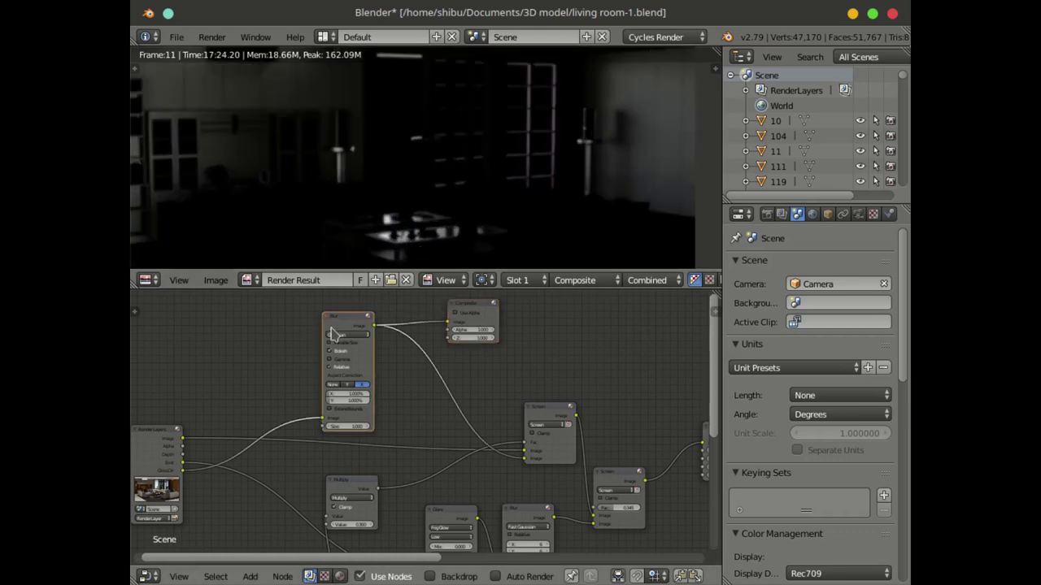
{"action": "middle_click_drag", "start_coordinate": [243, 426], "coordinate": [318, 403]}
{"action": "scroll", "coordinate": [276, 471], "scroll_direction": "up", "scroll_amount": 4}
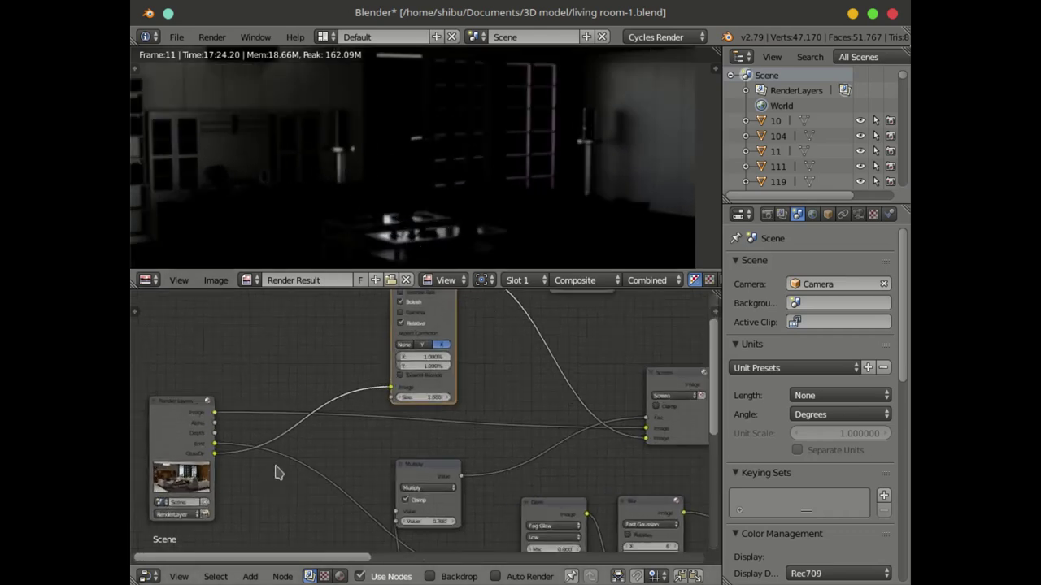
{"action": "middle_click_drag", "start_coordinate": [389, 385], "coordinate": [341, 479]}
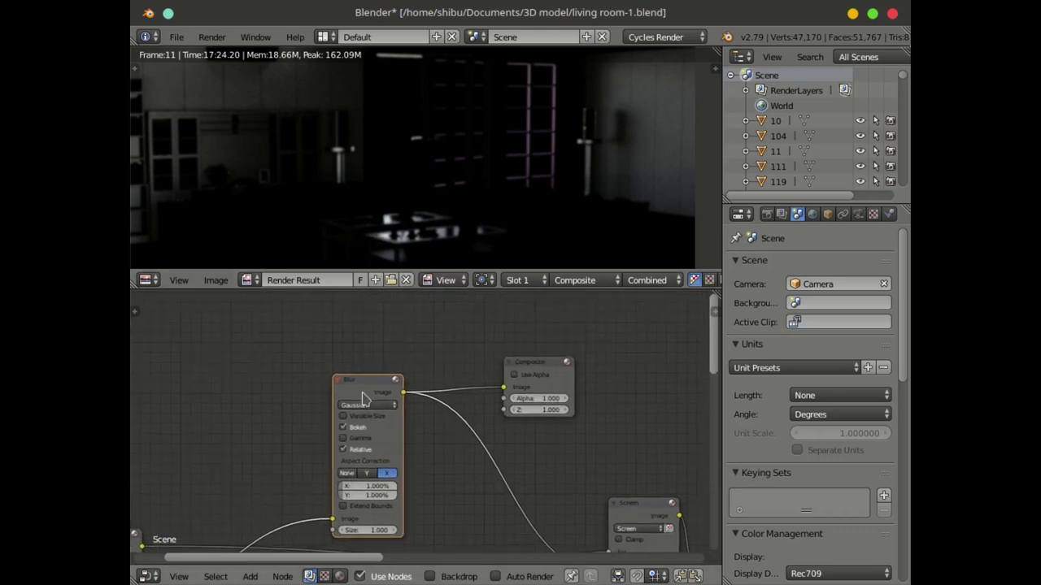
{"action": "scroll", "coordinate": [307, 205], "scroll_direction": "up", "scroll_amount": 3}
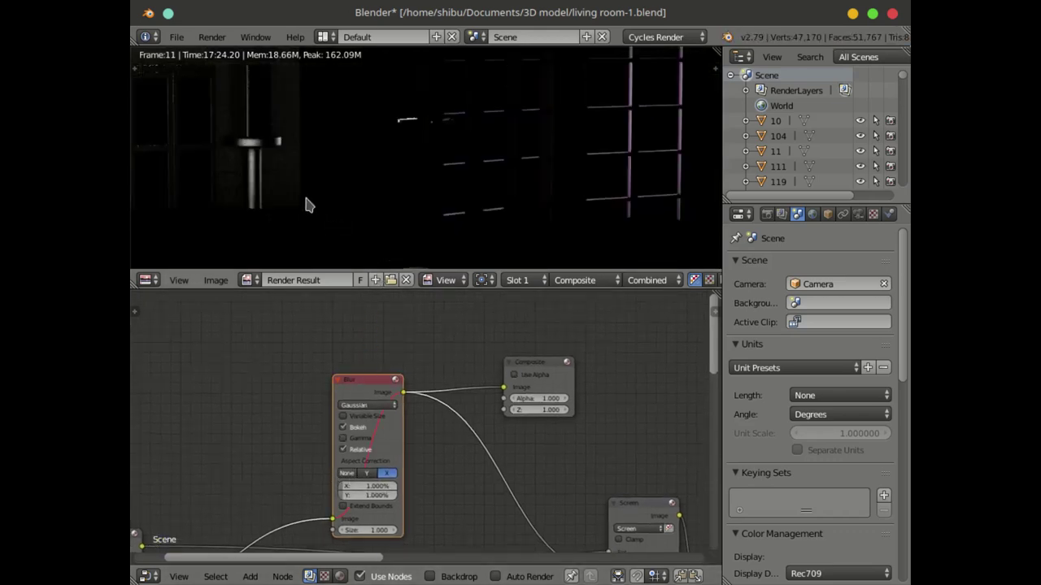
{"action": "middle_click_drag", "start_coordinate": [265, 185], "coordinate": [372, 184]}
{"action": "scroll", "coordinate": [341, 187], "scroll_direction": "up", "scroll_amount": 3}
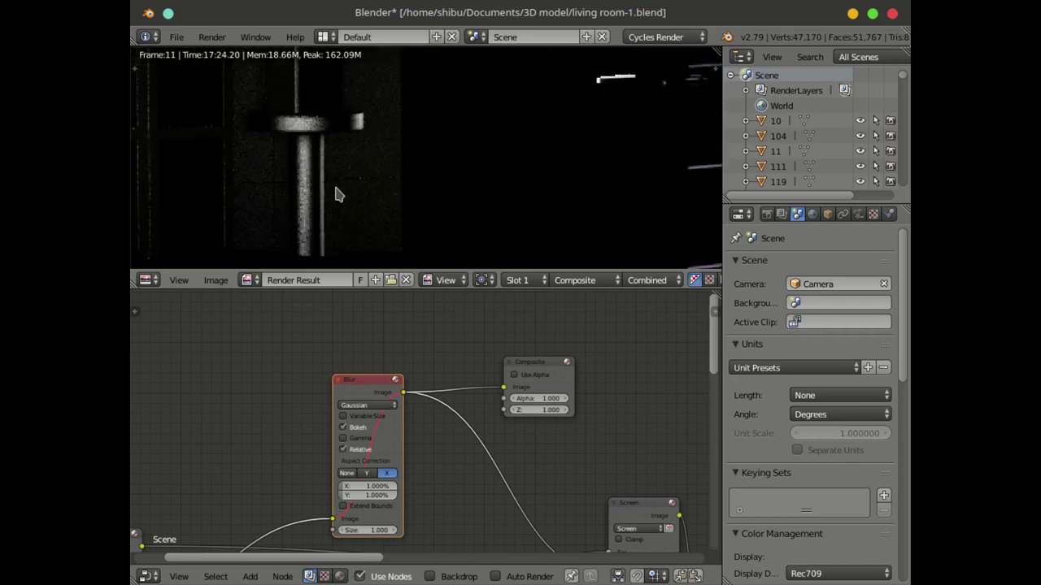
{"action": "scroll", "coordinate": [292, 231], "scroll_direction": "up", "scroll_amount": 2}
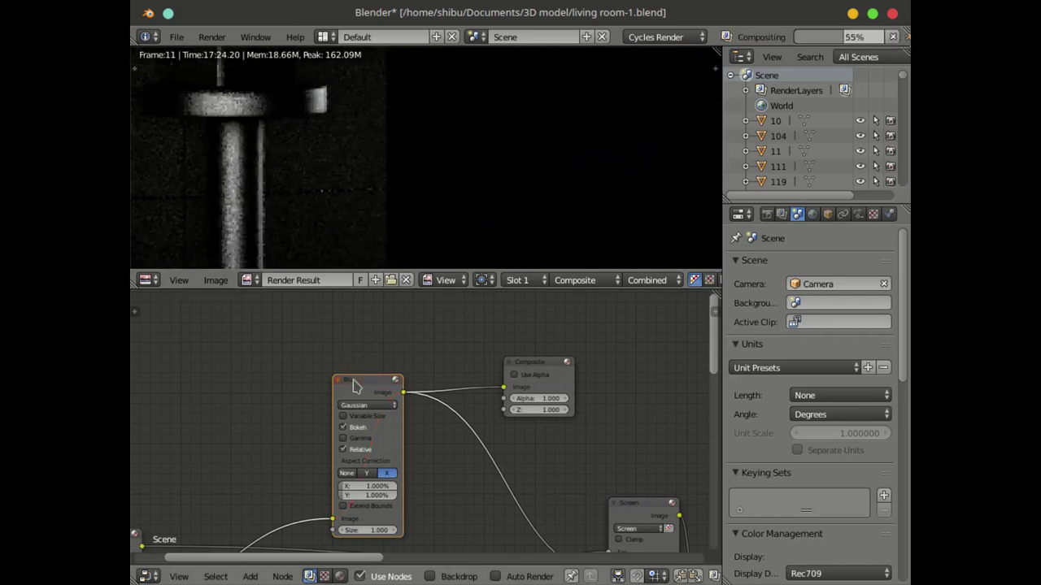
{"action": "scroll", "coordinate": [277, 215], "scroll_direction": "down", "scroll_amount": 6}
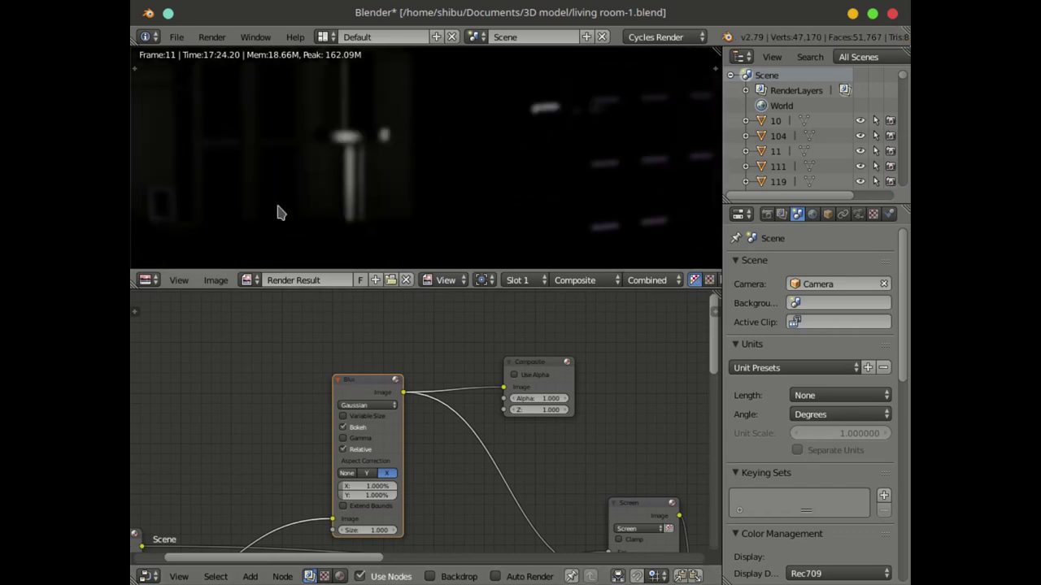
{"action": "middle_click_drag", "start_coordinate": [390, 200], "coordinate": [266, 254]}
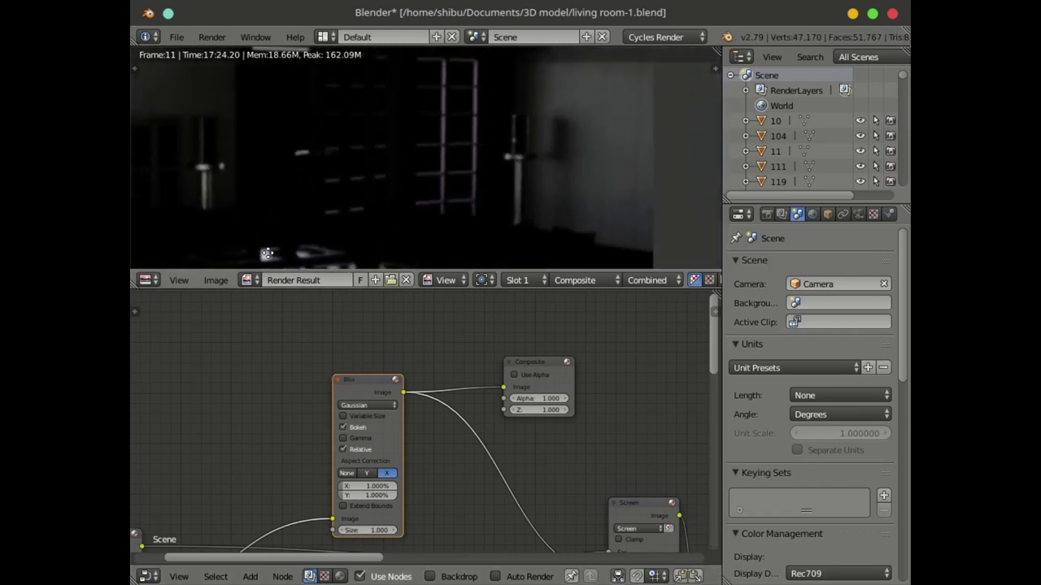
{"action": "scroll", "coordinate": [506, 192], "scroll_direction": "up", "scroll_amount": 4}
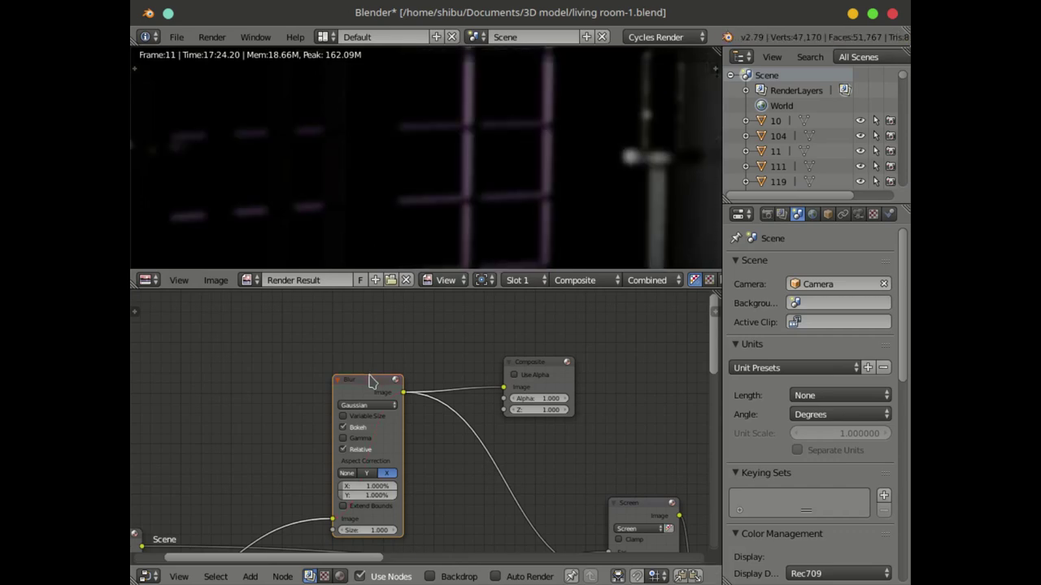
Step: Return the Composite node to the first Screen node, link that node's Image output to it, and examine the reflections on the speaker stand
{"action": "scroll", "coordinate": [370, 382], "scroll_direction": "down", "scroll_amount": 3}
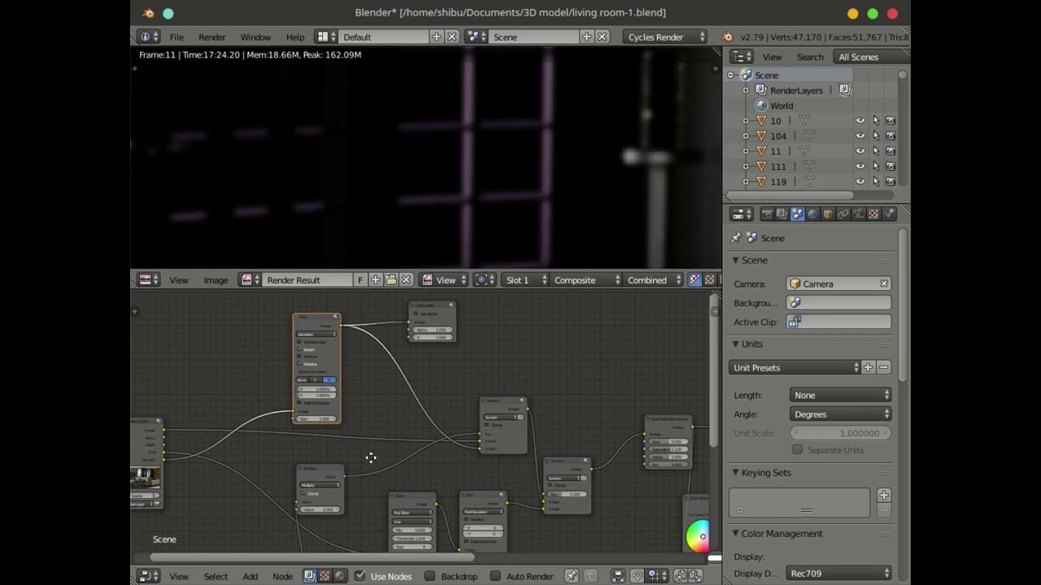
{"action": "middle_click_drag", "start_coordinate": [370, 457], "coordinate": [279, 449]}
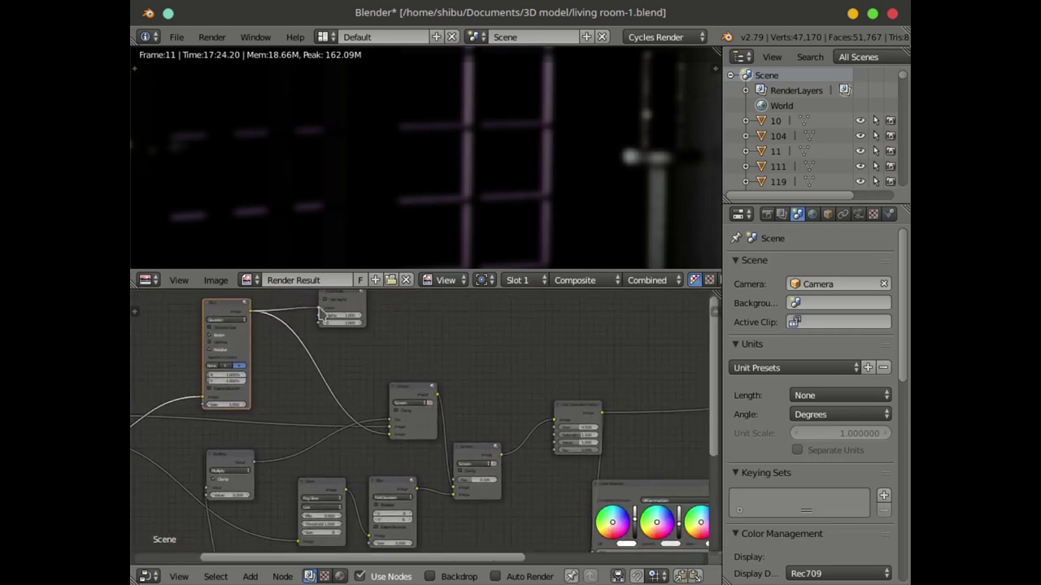
{"action": "left_click_drag", "start_coordinate": [318, 309], "coordinate": [501, 348]}
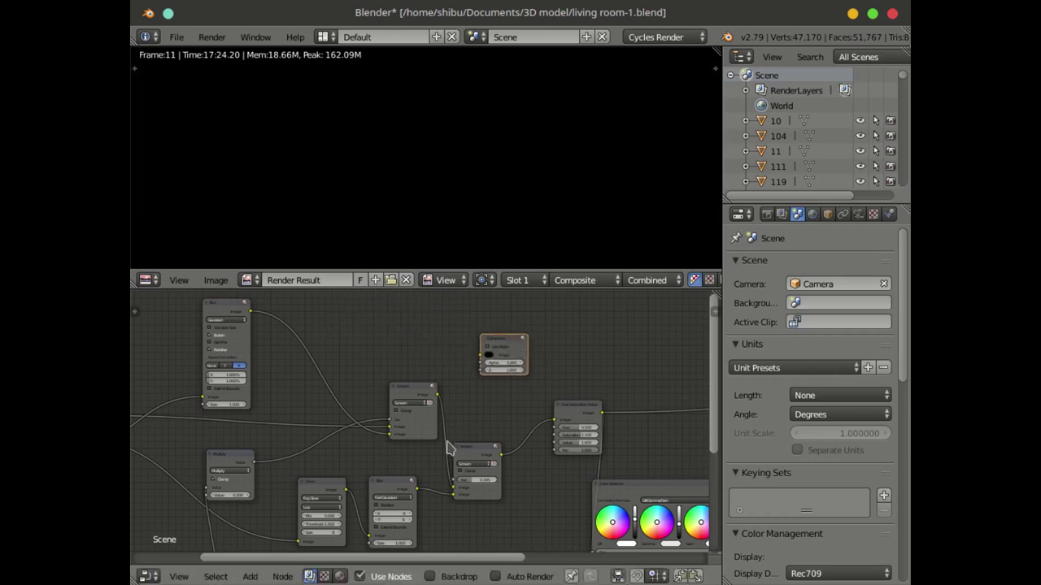
{"action": "scroll", "coordinate": [447, 445], "scroll_direction": "up", "scroll_amount": 4}
{"action": "middle_click_drag", "start_coordinate": [442, 448], "coordinate": [385, 458]}
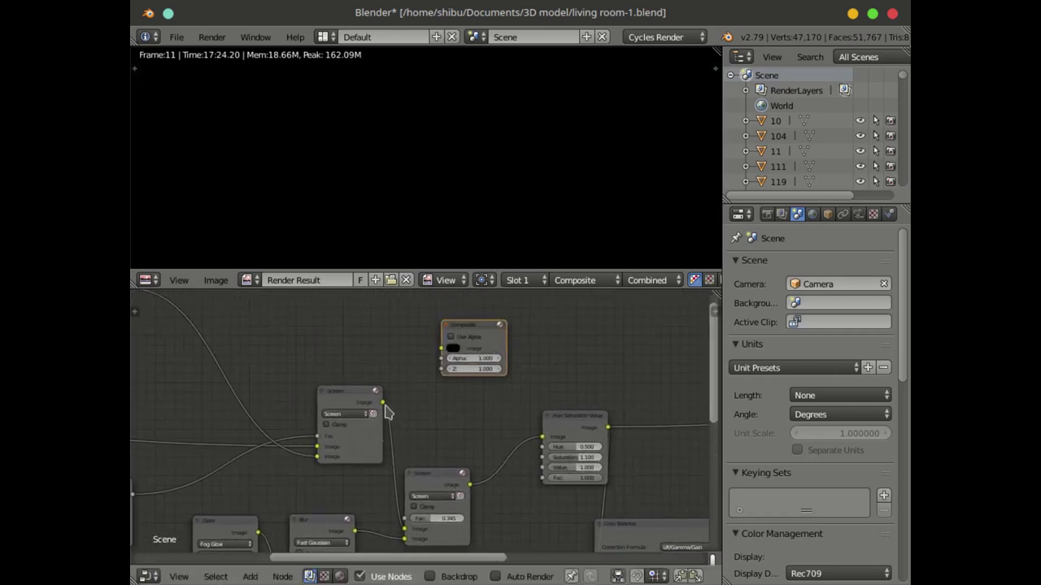
{"action": "left_click_drag", "start_coordinate": [382, 402], "coordinate": [441, 349]}
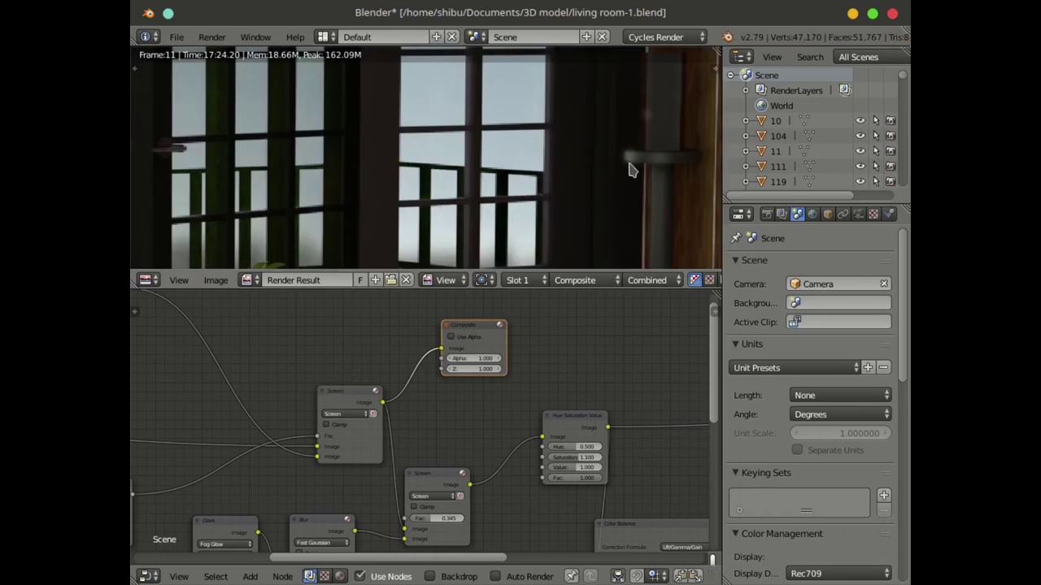
{"action": "scroll", "coordinate": [631, 169], "scroll_direction": "down", "scroll_amount": 3}
{"action": "middle_click_drag", "start_coordinate": [379, 216], "coordinate": [558, 198]}
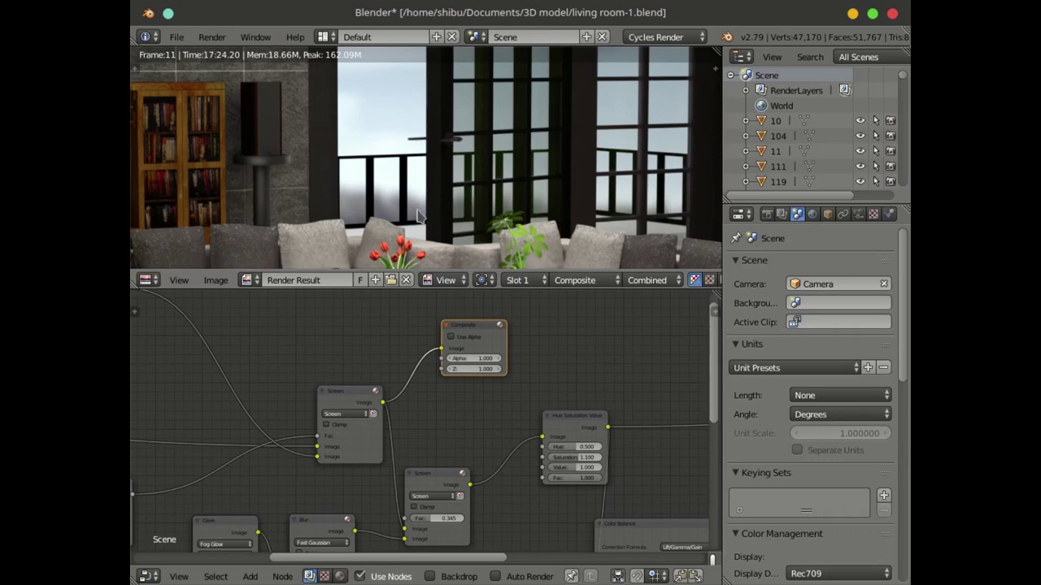
{"action": "middle_click_drag", "start_coordinate": [330, 209], "coordinate": [490, 208]}
{"action": "scroll", "coordinate": [414, 189], "scroll_direction": "up", "scroll_amount": 2}
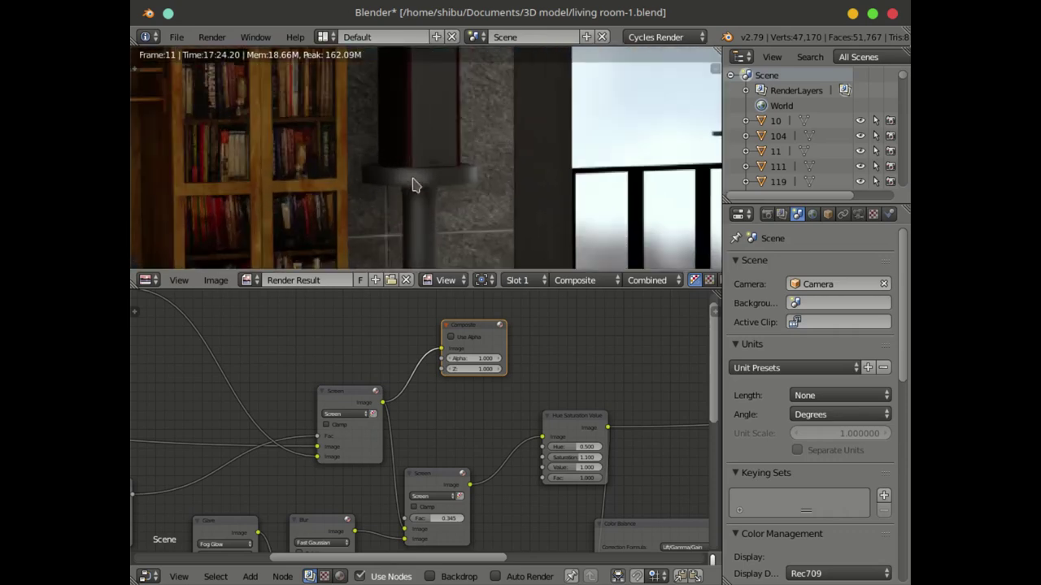
{"action": "scroll", "coordinate": [367, 411], "scroll_direction": "up", "scroll_amount": 4}
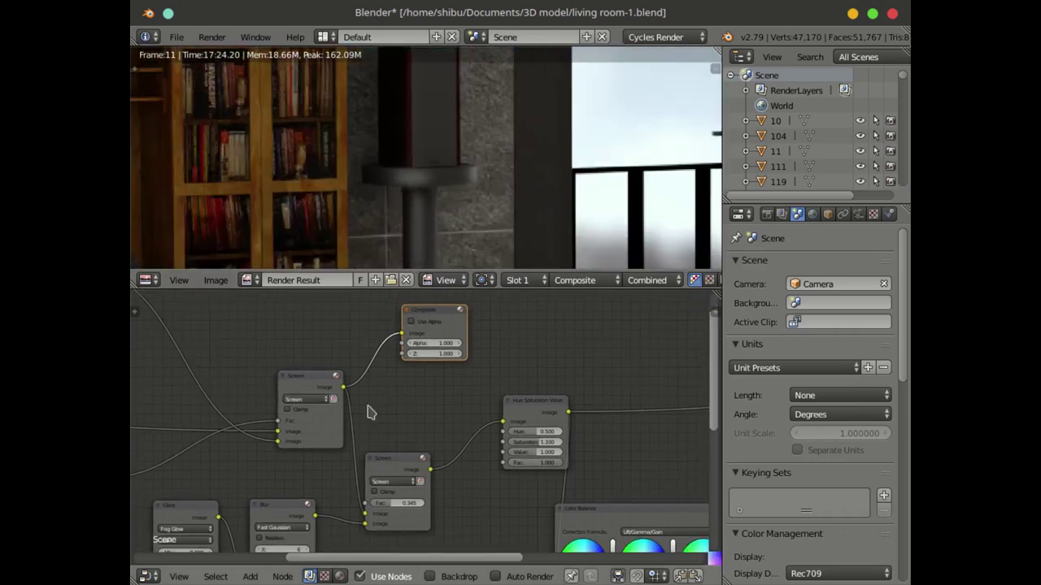
Step: Review the Gaussian Blur node's settings and trace how its output runs into the first Screen node
{"action": "middle_click_drag", "start_coordinate": [283, 426], "coordinate": [337, 444]}
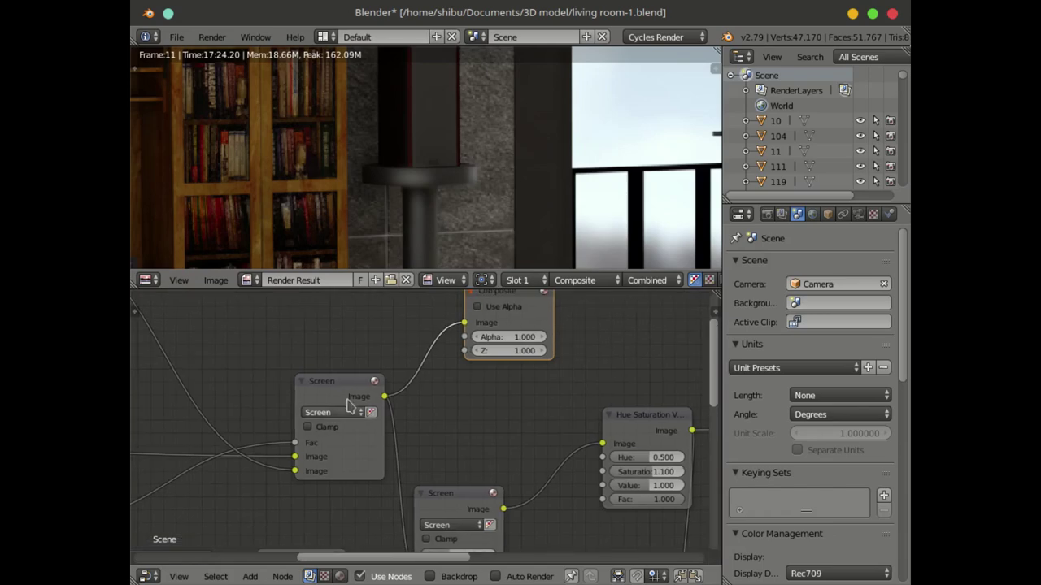
{"action": "scroll", "coordinate": [255, 479], "scroll_direction": "down", "scroll_amount": 4}
{"action": "middle_click_drag", "start_coordinate": [255, 479], "coordinate": [458, 515]}
{"action": "scroll", "coordinate": [306, 371], "scroll_direction": "up", "scroll_amount": 4}
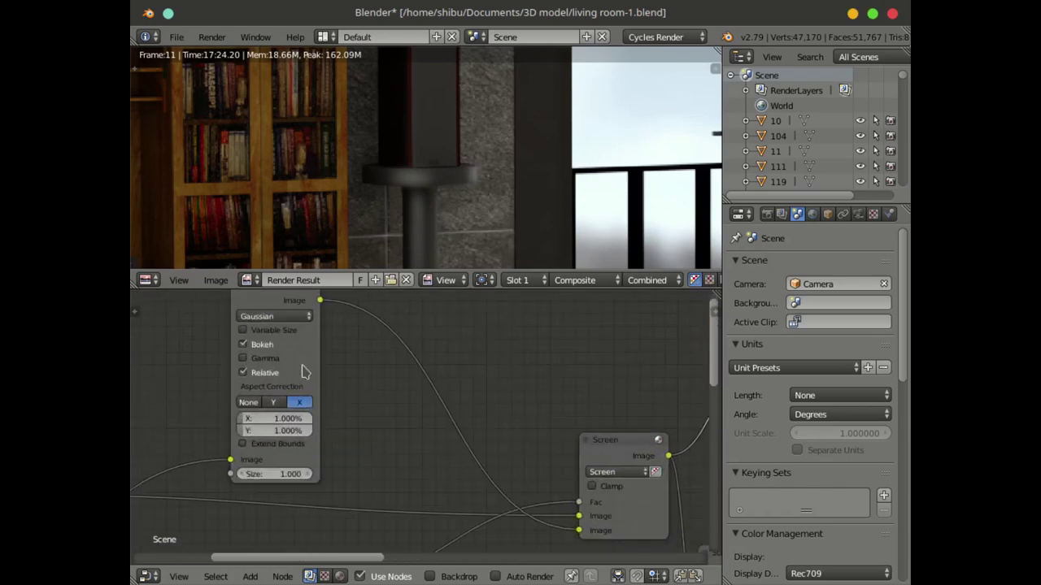
{"action": "middle_click_drag", "start_coordinate": [277, 369], "coordinate": [243, 404]}
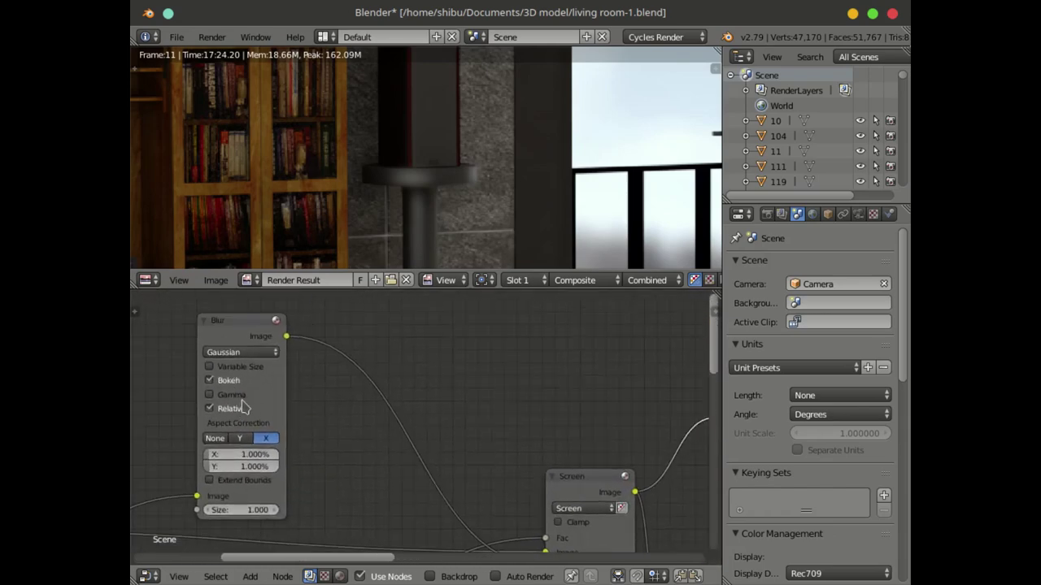
{"action": "scroll", "coordinate": [418, 431], "scroll_direction": "down", "scroll_amount": 5}
{"action": "middle_click_drag", "start_coordinate": [513, 424], "coordinate": [315, 359]}
{"action": "middle_click_drag", "start_coordinate": [443, 439], "coordinate": [250, 466]}
{"action": "scroll", "coordinate": [518, 382], "scroll_direction": "down", "scroll_amount": 4}
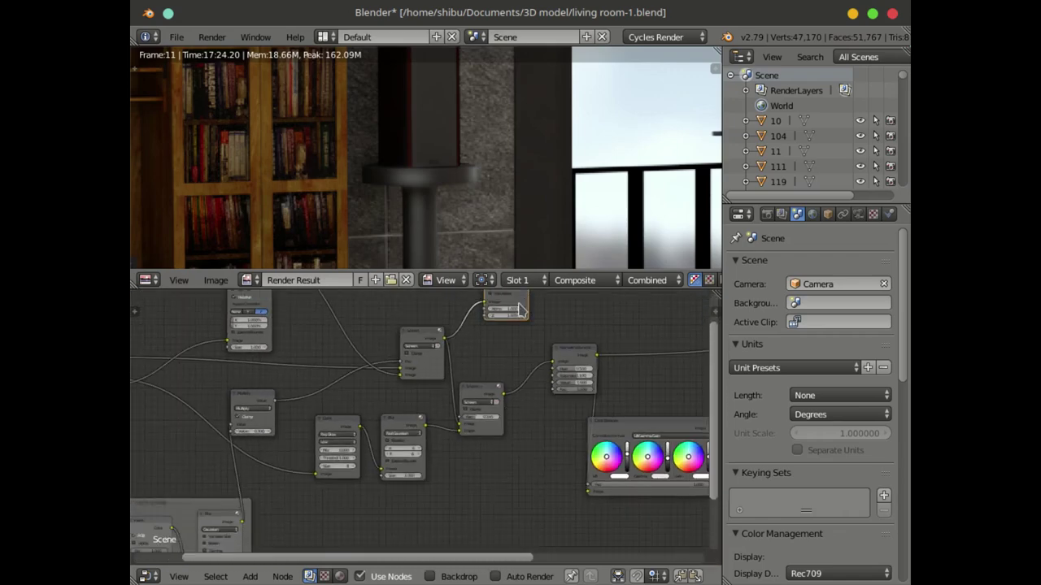
Step: Move the Composite node below the second Screen node, beside the Fast Gaussian Blur node
{"action": "key", "text": "g"}
{"action": "left_click", "coordinate": [469, 497]}
{"action": "scroll", "coordinate": [335, 477], "scroll_direction": "up", "scroll_amount": 1}
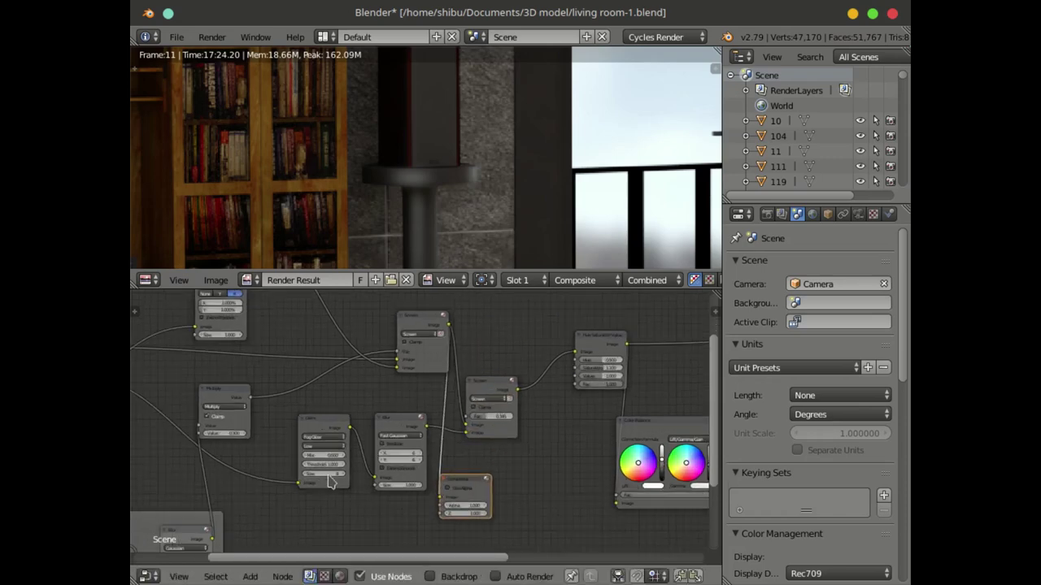
Step: Trace the mask glossy frame into the Multiply node and link Multiply's Value output to the Composite node's Image input to preview the mask
{"action": "middle_click_drag", "start_coordinate": [337, 470], "coordinate": [455, 378]}
{"action": "scroll", "coordinate": [242, 464], "scroll_direction": "up", "scroll_amount": 3}
{"action": "middle_click_drag", "start_coordinate": [165, 477], "coordinate": [372, 435]}
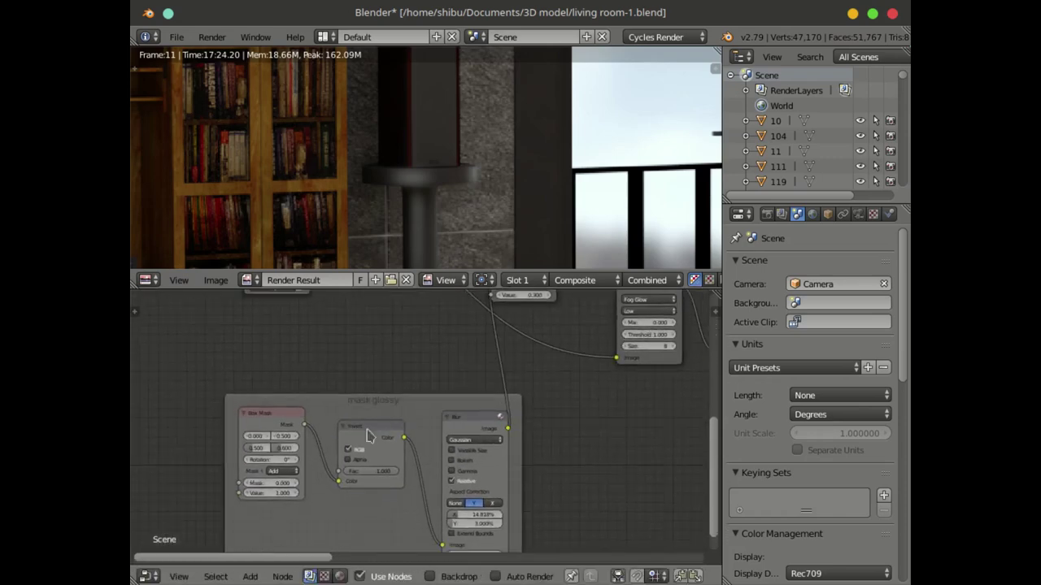
{"action": "scroll", "coordinate": [370, 425], "scroll_direction": "up", "scroll_amount": 3}
{"action": "scroll", "coordinate": [382, 415], "scroll_direction": "down", "scroll_amount": 5}
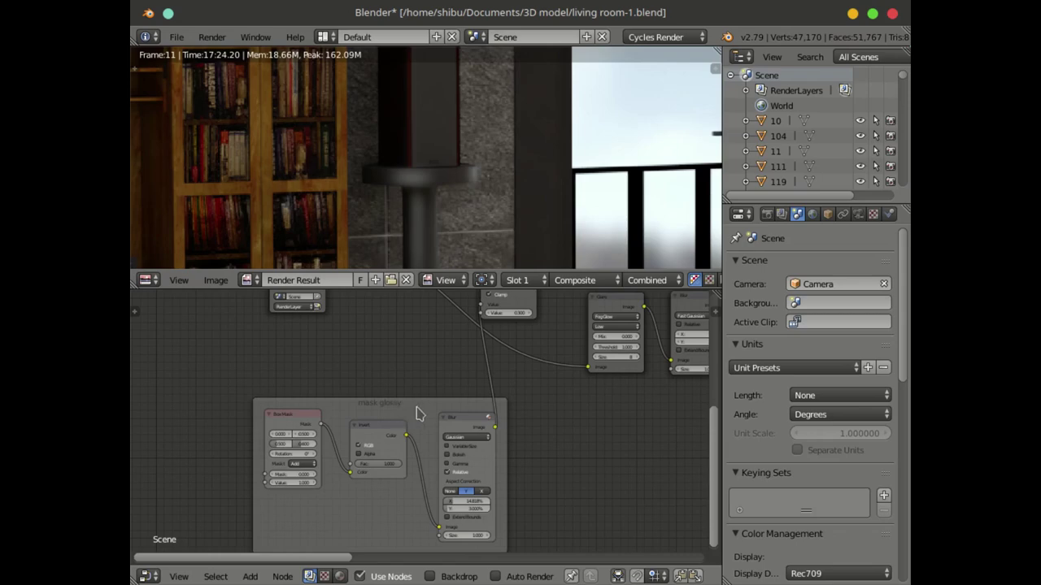
{"action": "middle_click_drag", "start_coordinate": [420, 411], "coordinate": [204, 456]}
{"action": "middle_click_drag", "start_coordinate": [324, 410], "coordinate": [275, 463]}
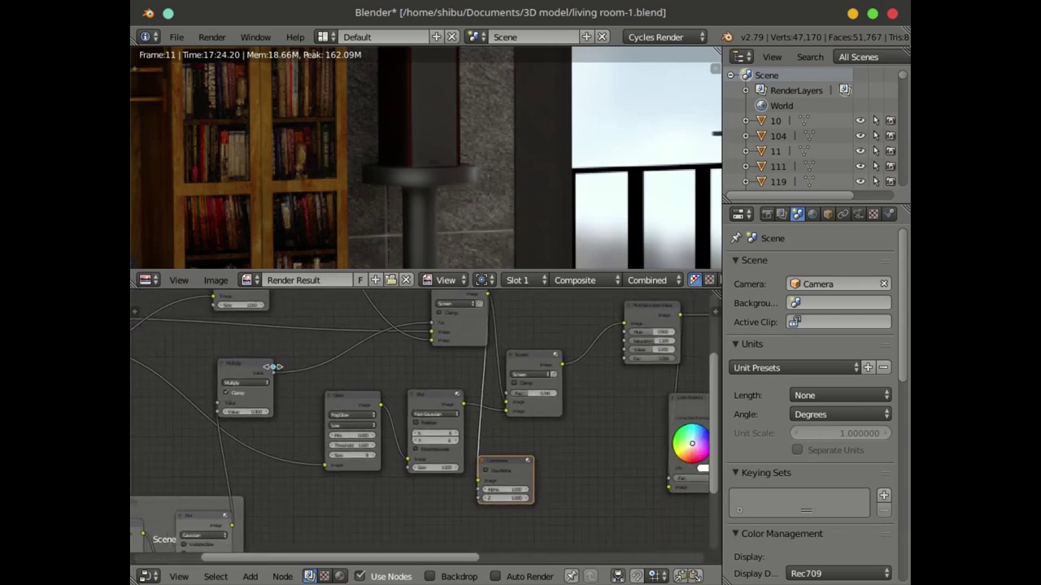
{"action": "left_click_drag", "start_coordinate": [273, 373], "coordinate": [480, 488]}
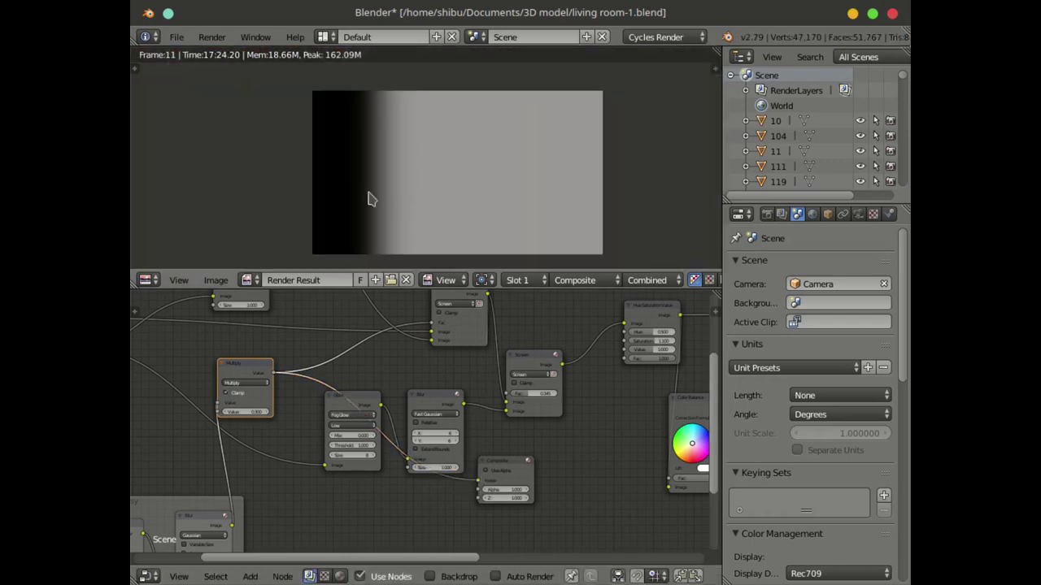
{"action": "scroll", "coordinate": [367, 199], "scroll_direction": "up", "scroll_amount": 2}
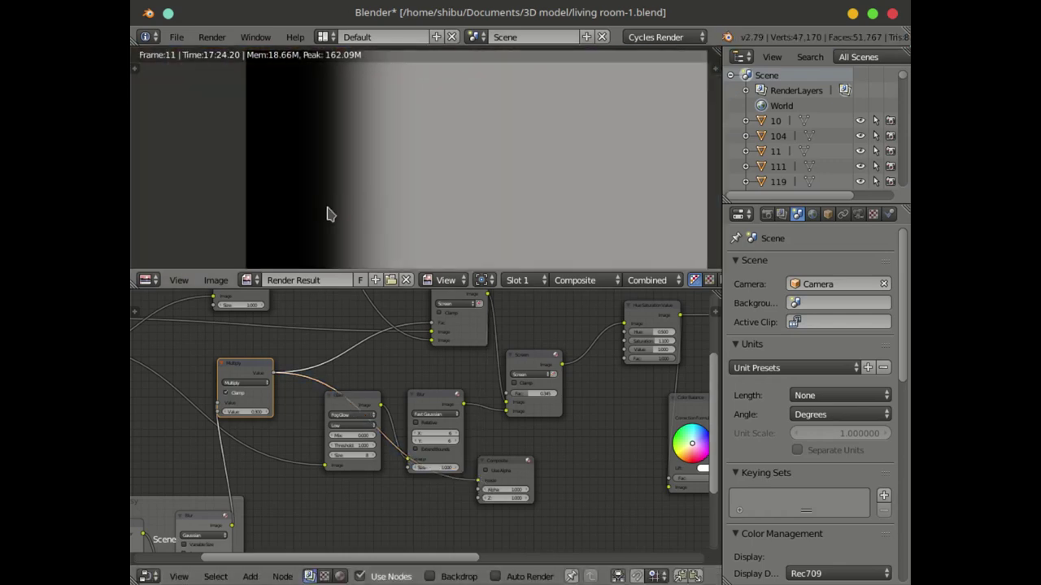
Step: Shift the Composite node clear of the Fast Gaussian Blur node, link the blur's Image output to it, and examine the ceiling lights
{"action": "middle_click_drag", "start_coordinate": [511, 436], "coordinate": [452, 485]}
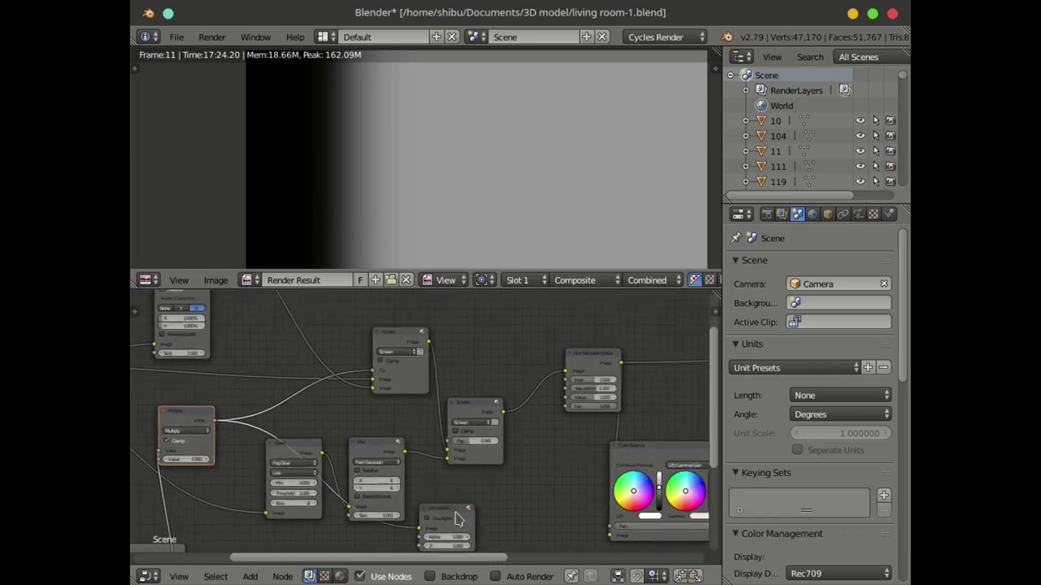
{"action": "left_click_drag", "start_coordinate": [457, 513], "coordinate": [513, 483]}
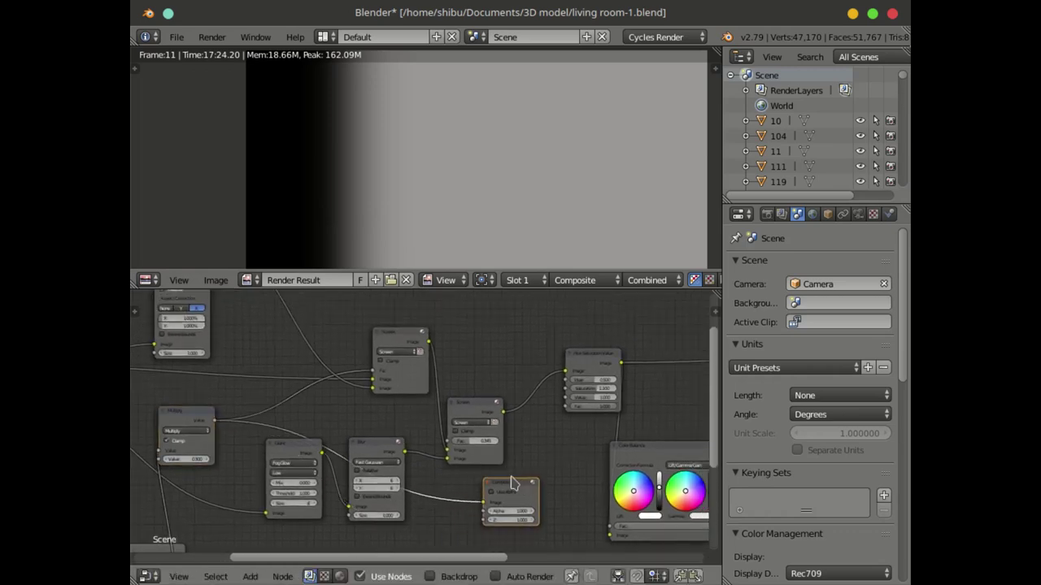
{"action": "scroll", "coordinate": [317, 482], "scroll_direction": "up", "scroll_amount": 5}
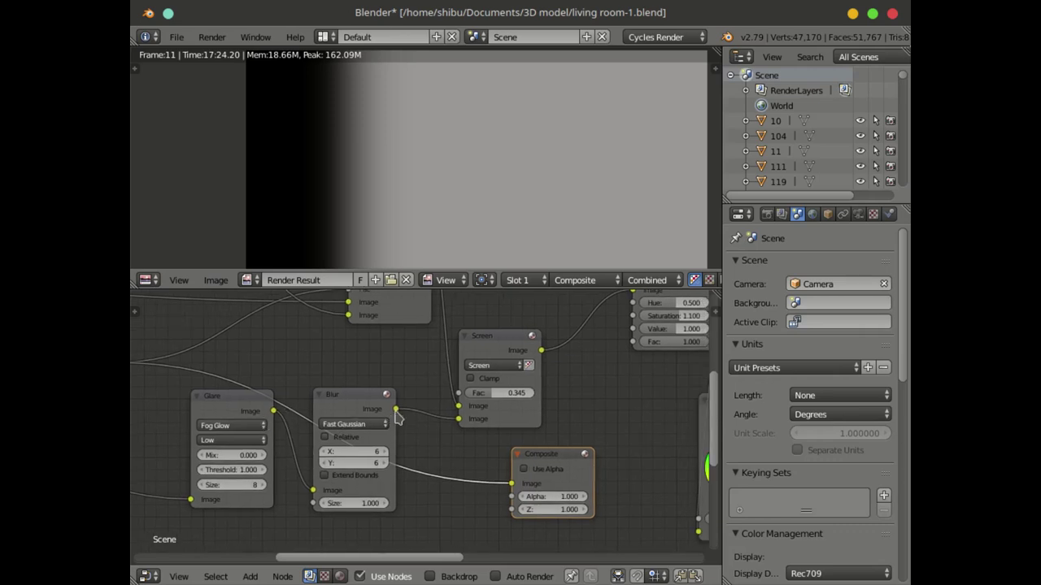
{"action": "left_click_drag", "start_coordinate": [396, 410], "coordinate": [512, 485]}
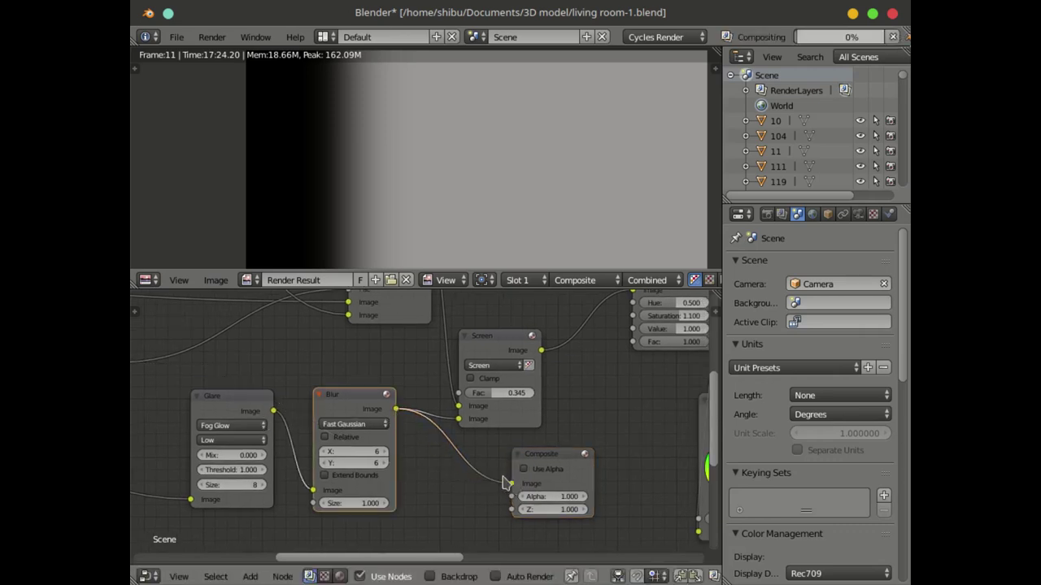
{"action": "middle_click_drag", "start_coordinate": [430, 170], "coordinate": [470, 240]}
{"action": "scroll", "coordinate": [367, 146], "scroll_direction": "up", "scroll_amount": 3}
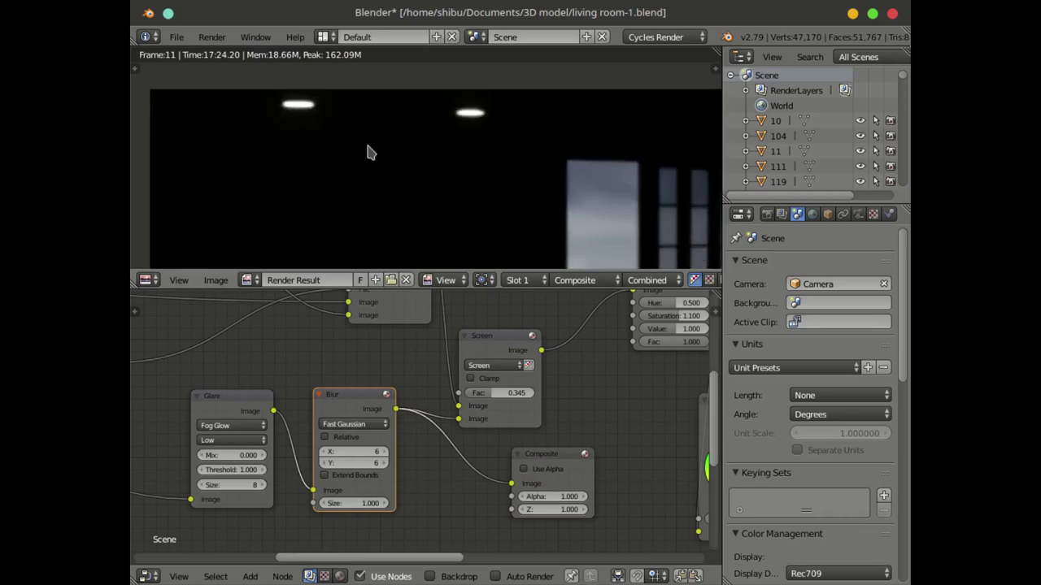
{"action": "scroll", "coordinate": [368, 147], "scroll_direction": "up", "scroll_amount": 1}
Step: Move the Composite node below the Glare node and link the Glare node's Image output to its Image input
{"action": "scroll", "coordinate": [271, 340], "scroll_direction": "down", "scroll_amount": 6}
{"action": "middle_click_drag", "start_coordinate": [214, 415], "coordinate": [300, 411]}
{"action": "left_click", "coordinate": [562, 465]}
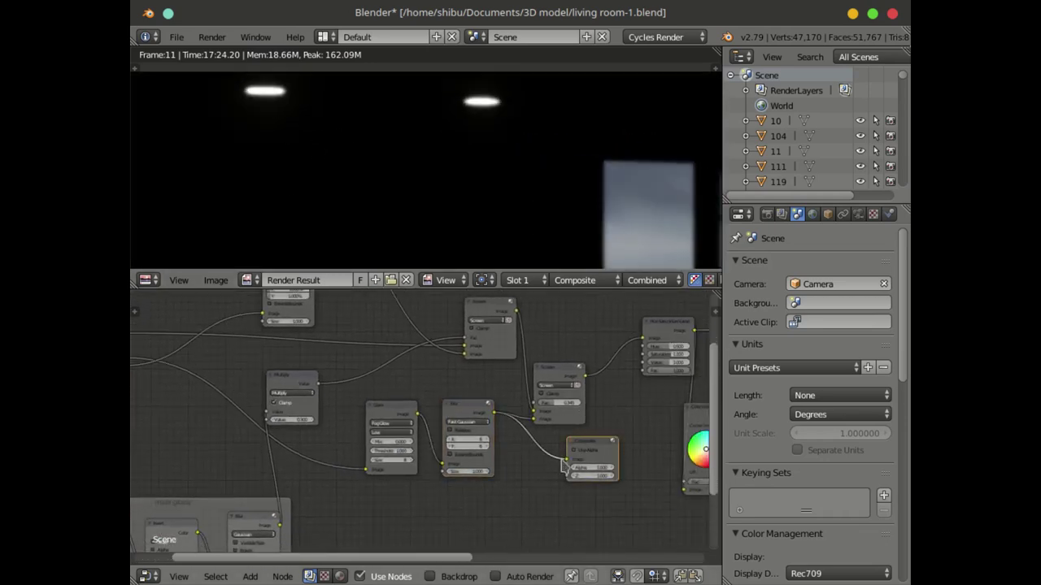
{"action": "left_click_drag", "start_coordinate": [563, 465], "coordinate": [387, 491]}
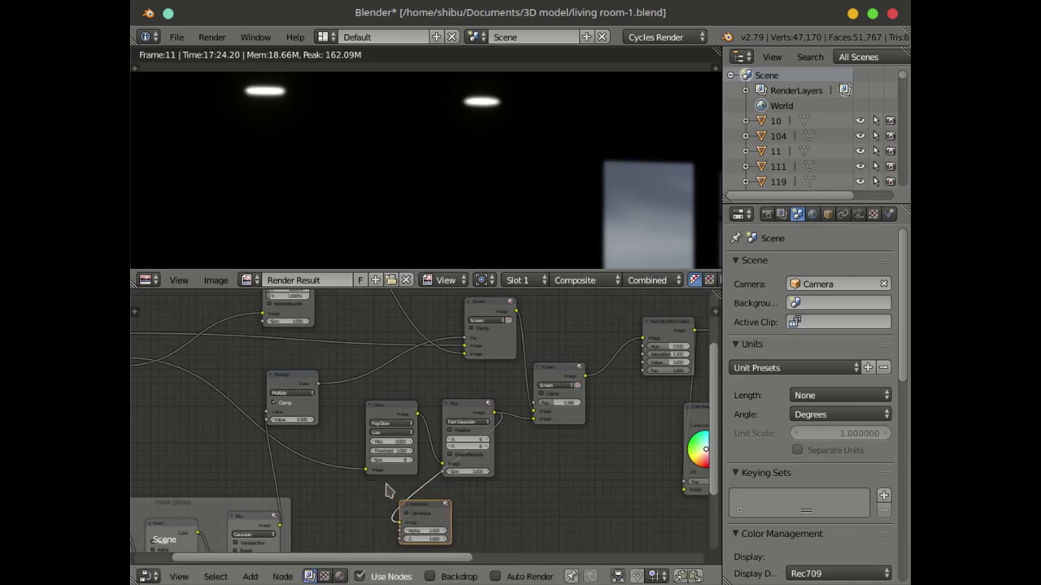
{"action": "scroll", "coordinate": [387, 491], "scroll_direction": "up", "scroll_amount": 3}
{"action": "left_click_drag", "start_coordinate": [371, 331], "coordinate": [306, 327]}
{"action": "key", "text": "g"}
{"action": "left_click", "coordinate": [452, 469]}
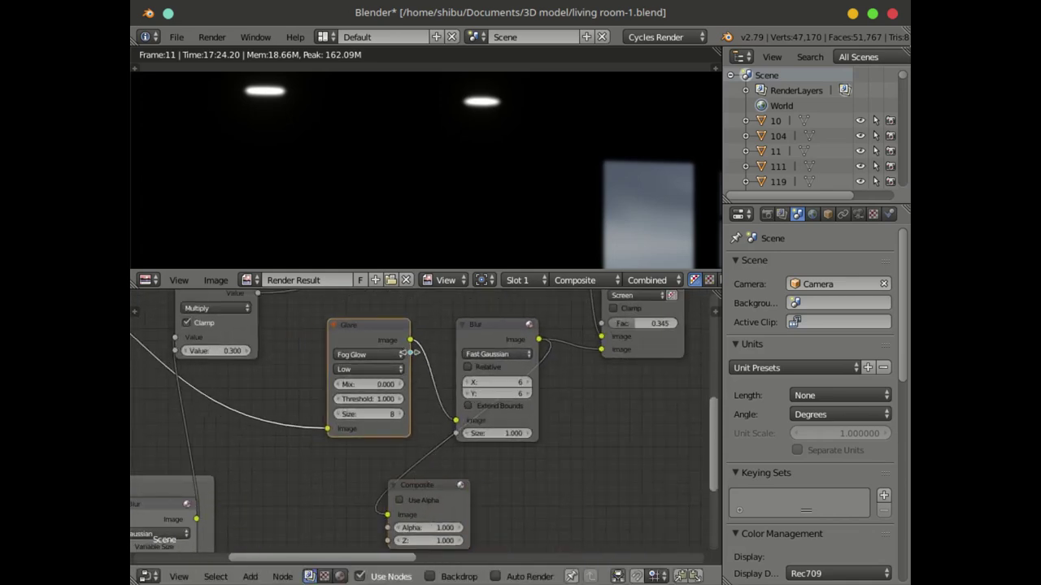
{"action": "left_click_drag", "start_coordinate": [414, 346], "coordinate": [398, 521]}
Step: Move the Composite node past the Fast Gaussian Blur node and relink the blur's output to it to compare with the unblurred glare
{"action": "left_click_drag", "start_coordinate": [422, 488], "coordinate": [595, 449]}
{"action": "middle_click_drag", "start_coordinate": [574, 427], "coordinate": [452, 463]}
{"action": "left_click_drag", "start_coordinate": [461, 480], "coordinate": [551, 432]}
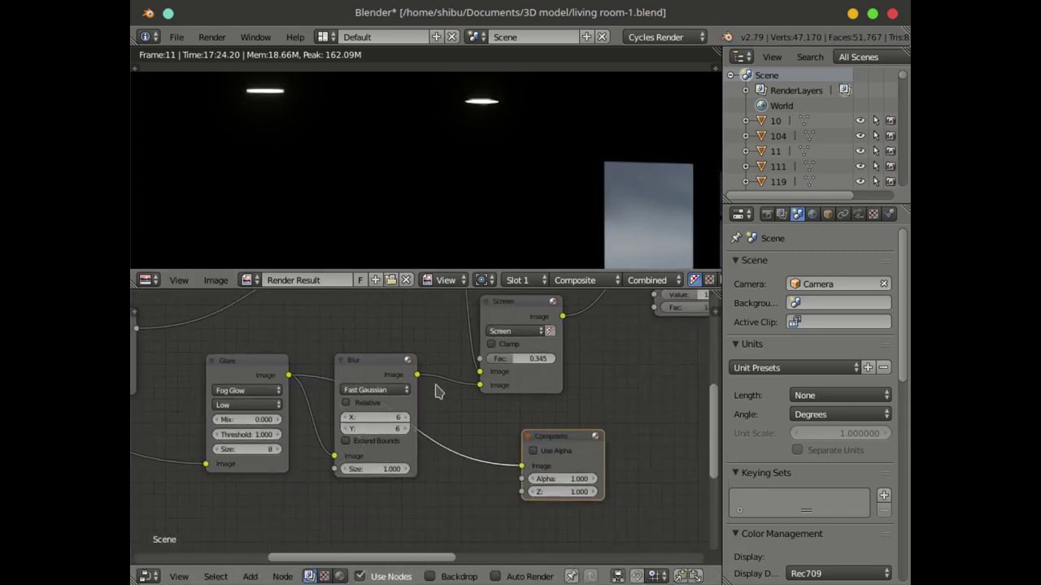
{"action": "left_click_drag", "start_coordinate": [416, 377], "coordinate": [528, 476]}
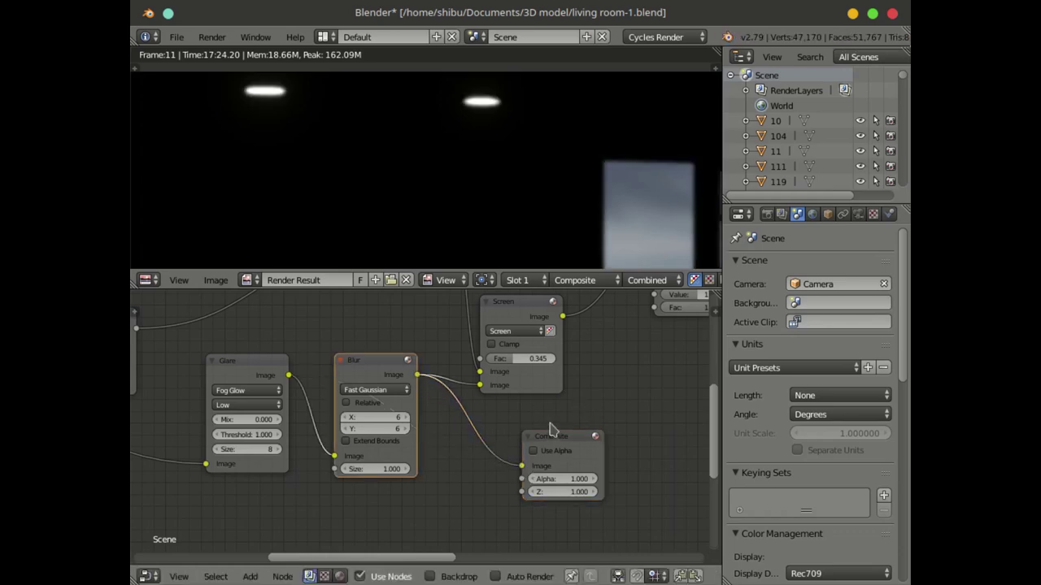
Step: Move the Composite node beyond the Hue Saturation Value node, above the Color Balance node
{"action": "middle_click_drag", "start_coordinate": [550, 428], "coordinate": [232, 458]}
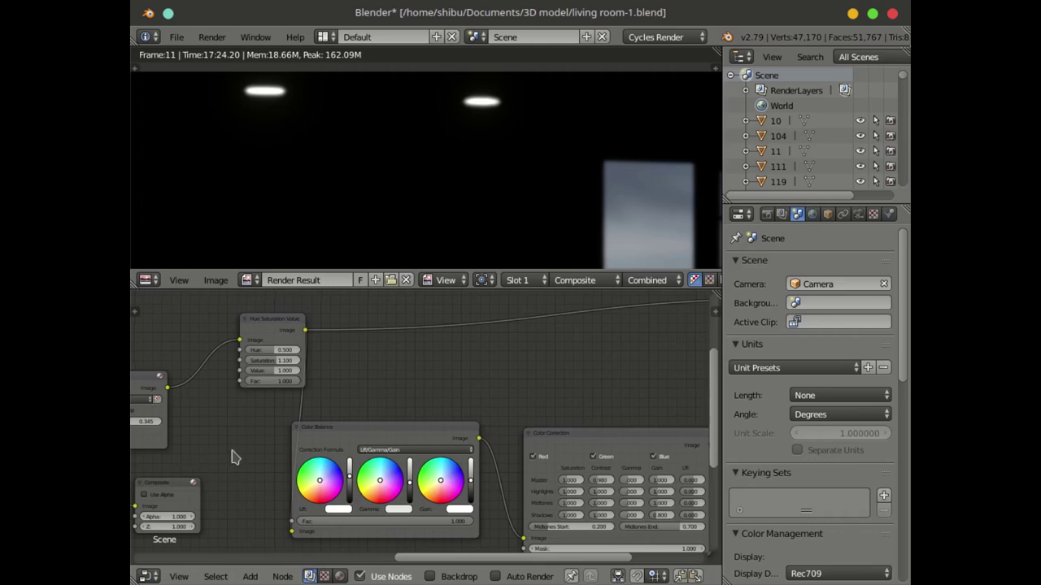
{"action": "scroll", "coordinate": [230, 452], "scroll_direction": "down", "scroll_amount": 3}
{"action": "left_click_drag", "start_coordinate": [223, 471], "coordinate": [420, 366]}
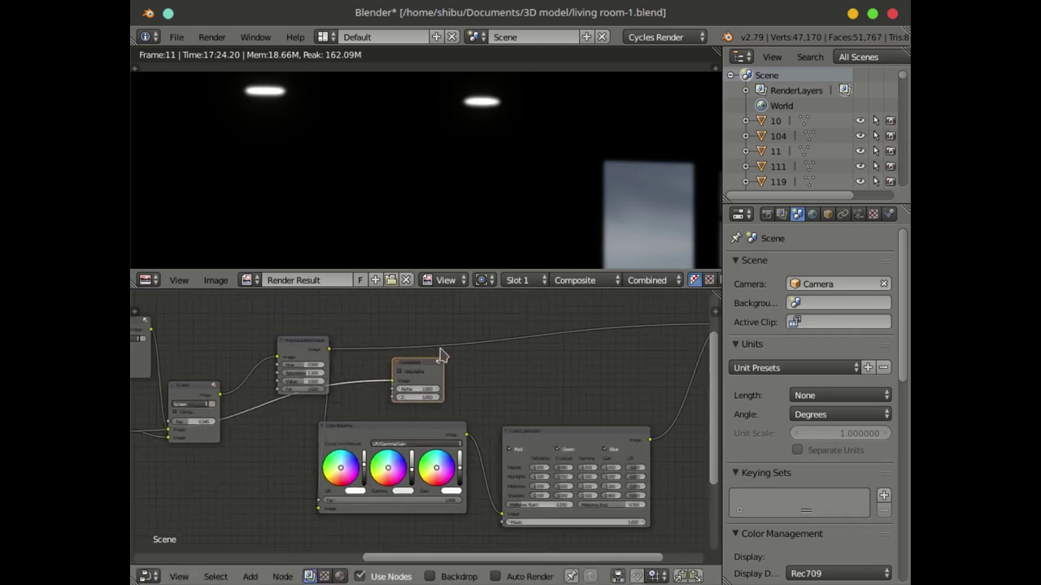
{"action": "middle_click_drag", "start_coordinate": [440, 355], "coordinate": [399, 416]}
{"action": "middle_click_drag", "start_coordinate": [310, 438], "coordinate": [344, 425]}
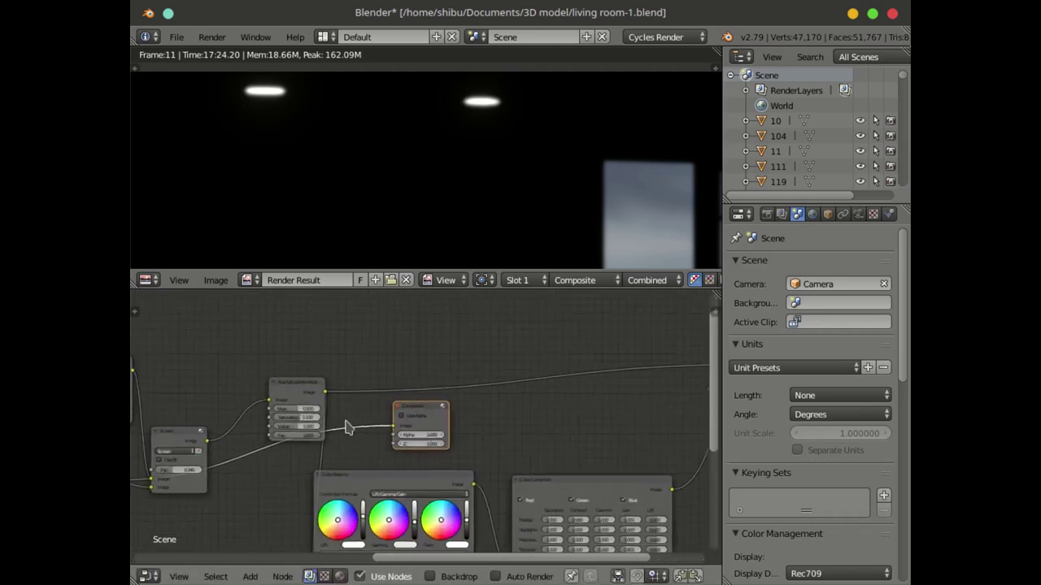
Step: Raise the second Screen node level with the Hue Saturation Value node and link its Image output to the Composite node
{"action": "scroll", "coordinate": [344, 425], "scroll_direction": "up", "scroll_amount": 3}
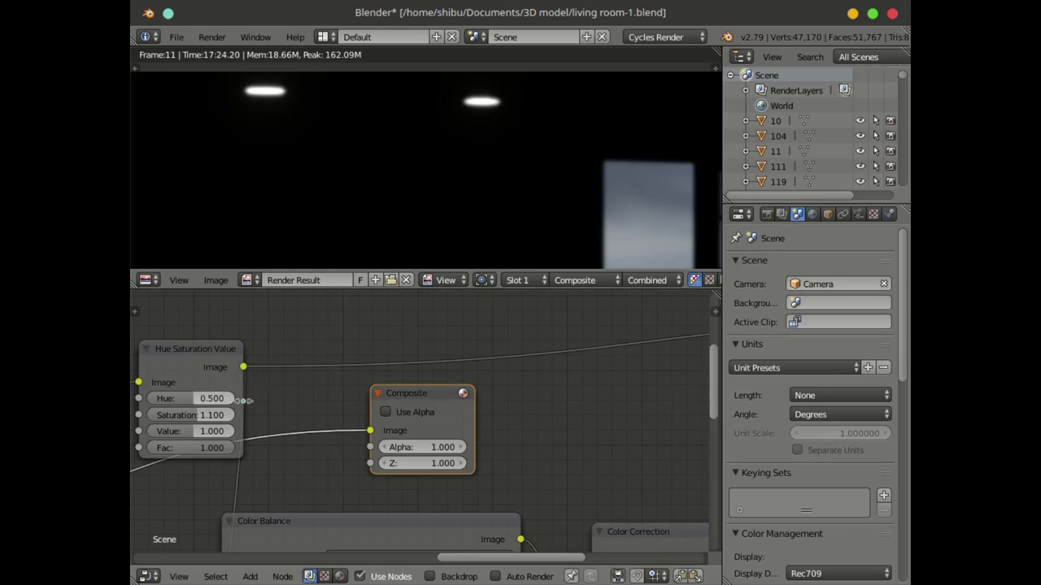
{"action": "middle_click_drag", "start_coordinate": [258, 402], "coordinate": [558, 369]}
{"action": "left_click_drag", "start_coordinate": [258, 422], "coordinate": [275, 326]}
{"action": "middle_click_drag", "start_coordinate": [492, 368], "coordinate": [293, 389]}
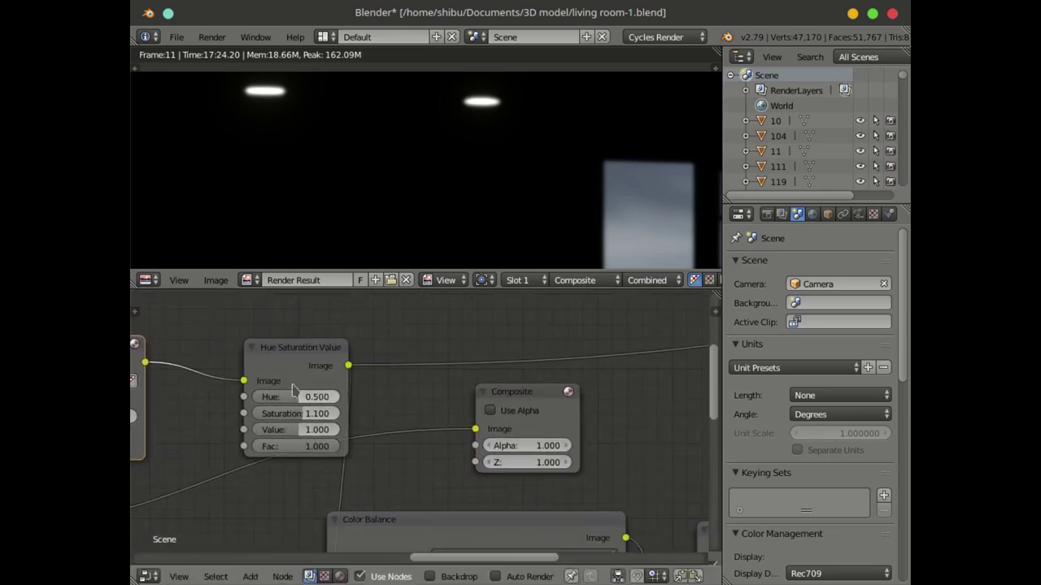
{"action": "left_click_drag", "start_coordinate": [146, 364], "coordinate": [475, 429]}
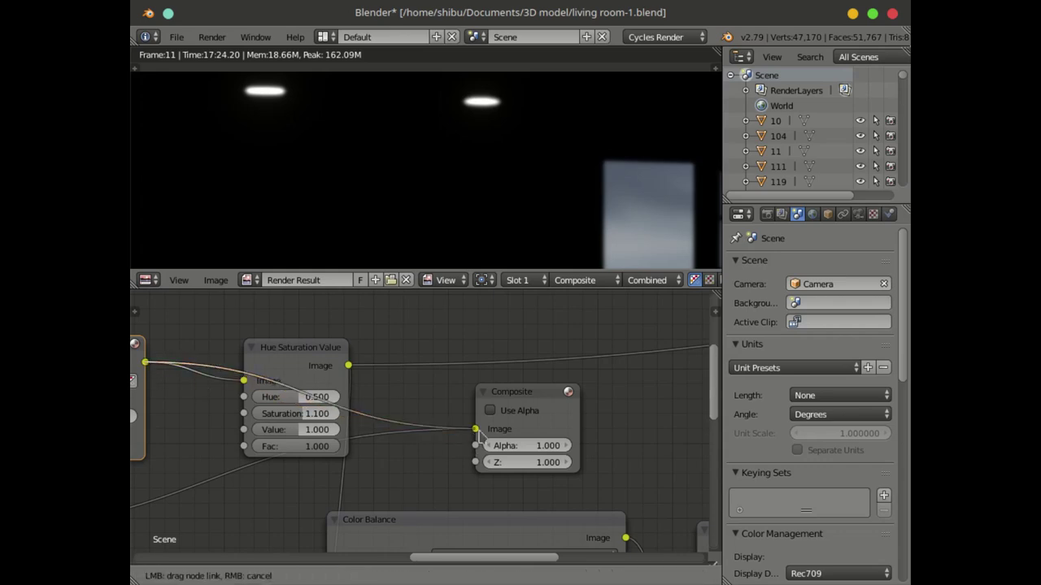
Step: Show the whole render in an enlarged preview area and link the Hue Saturation Value node's Image output to the Composite node
{"action": "scroll", "coordinate": [455, 193], "scroll_direction": "down", "scroll_amount": 2}
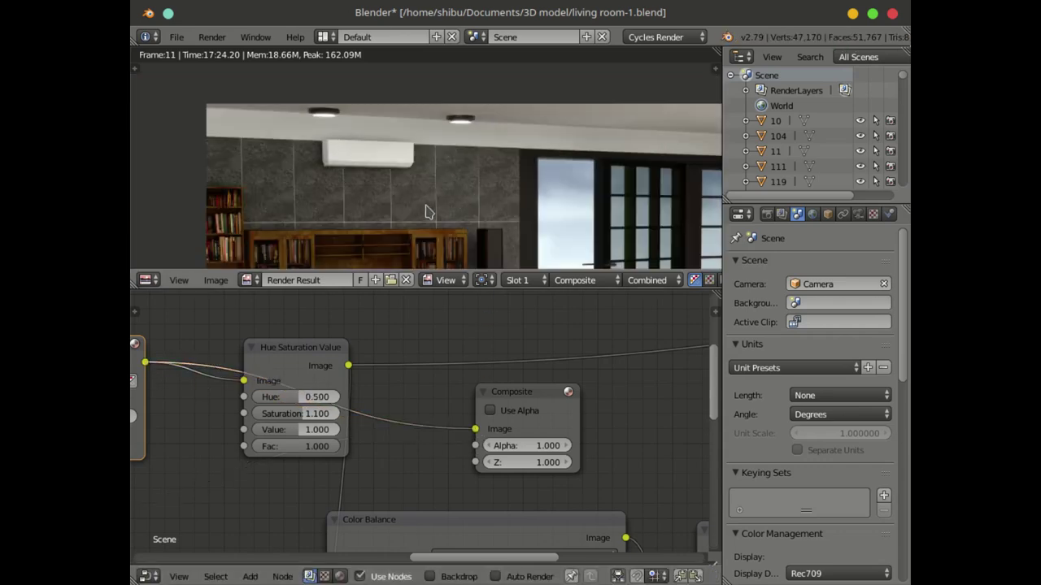
{"action": "middle_click_drag", "start_coordinate": [392, 160], "coordinate": [379, 130]}
{"action": "scroll", "coordinate": [393, 169], "scroll_direction": "down", "scroll_amount": 2}
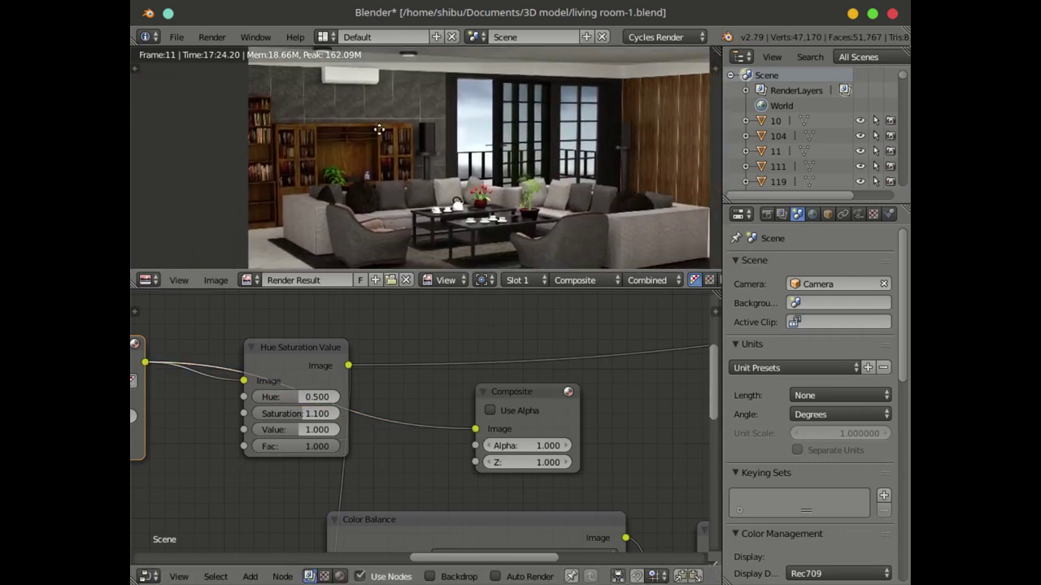
{"action": "scroll", "coordinate": [385, 174], "scroll_direction": "down", "scroll_amount": 1}
{"action": "left_click_drag", "start_coordinate": [417, 290], "coordinate": [417, 375]}
{"action": "left_click_drag", "start_coordinate": [348, 409], "coordinate": [483, 478]}
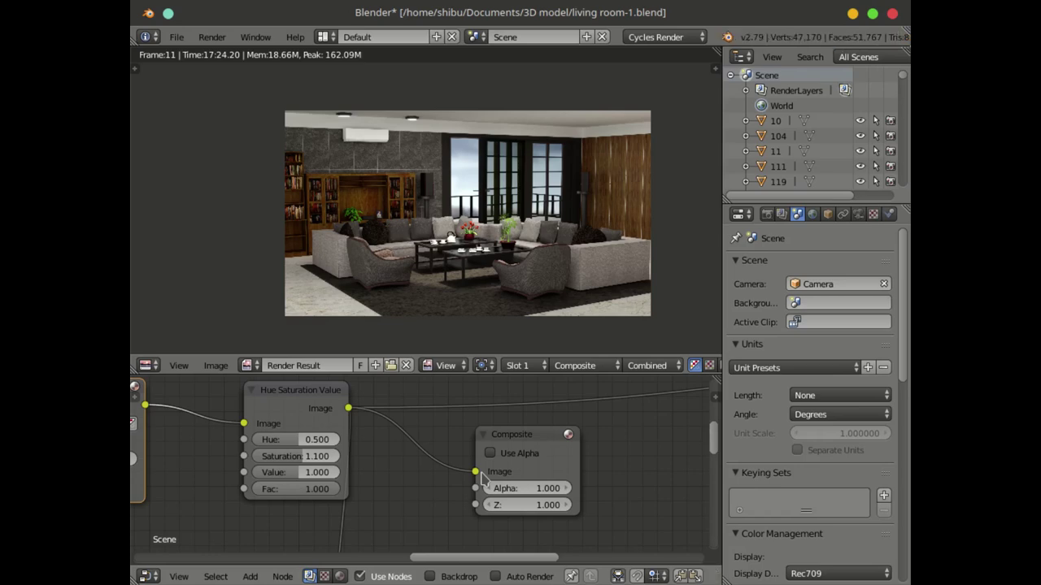
Step: Move the Composite node above the Color Correction node and link the Color Balance node's Image output to its Image input
{"action": "scroll", "coordinate": [479, 474], "scroll_direction": "down", "scroll_amount": 1}
{"action": "middle_click_drag", "start_coordinate": [480, 474], "coordinate": [298, 414]}
{"action": "scroll", "coordinate": [351, 432], "scroll_direction": "down", "scroll_amount": 3}
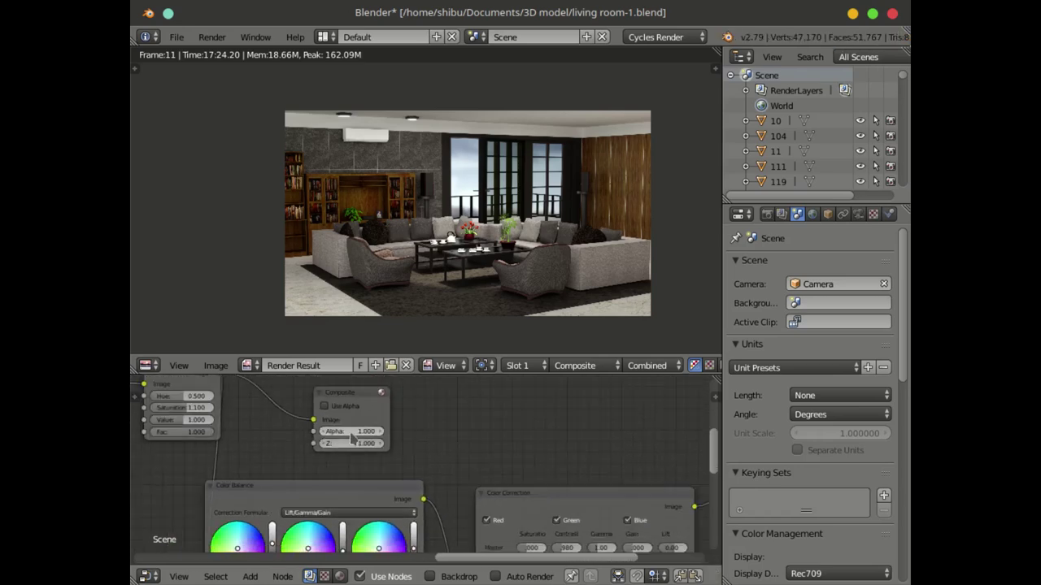
{"action": "middle_click_drag", "start_coordinate": [352, 433], "coordinate": [312, 462]}
{"action": "left_click_drag", "start_coordinate": [316, 443], "coordinate": [449, 442]}
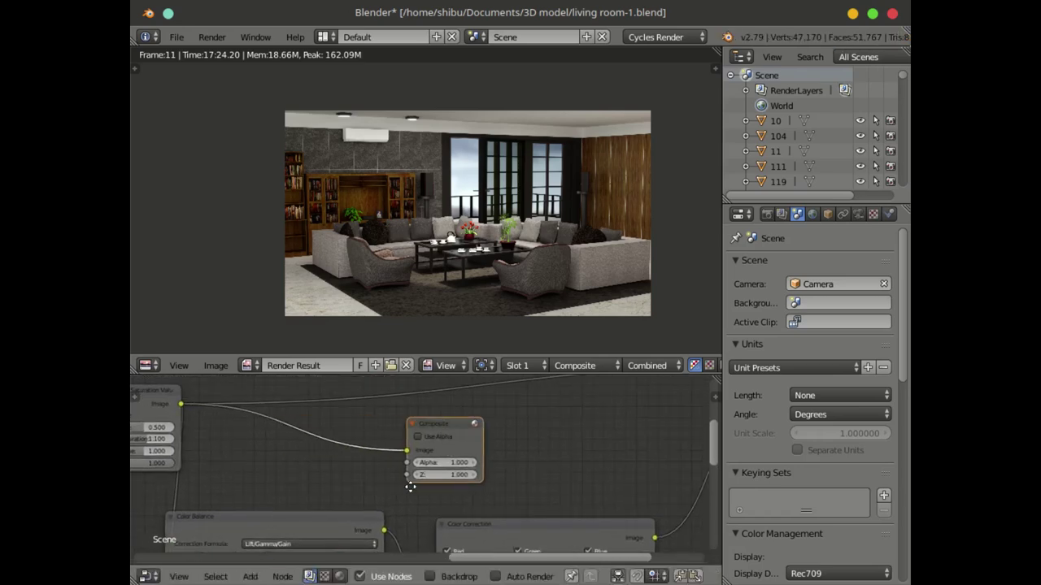
{"action": "middle_click_drag", "start_coordinate": [404, 495], "coordinate": [413, 434]}
{"action": "middle_click_drag", "start_coordinate": [304, 469], "coordinate": [320, 421]}
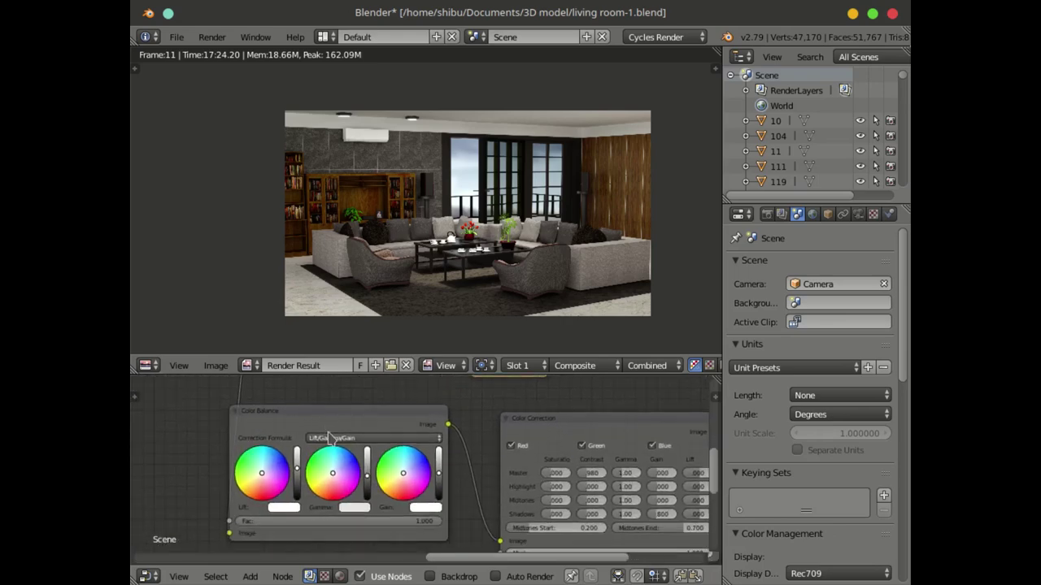
{"action": "scroll", "coordinate": [317, 421], "scroll_direction": "up", "scroll_amount": 1}
{"action": "left_click_drag", "start_coordinate": [329, 400], "coordinate": [308, 404]}
{"action": "middle_click_drag", "start_coordinate": [395, 419], "coordinate": [309, 512]}
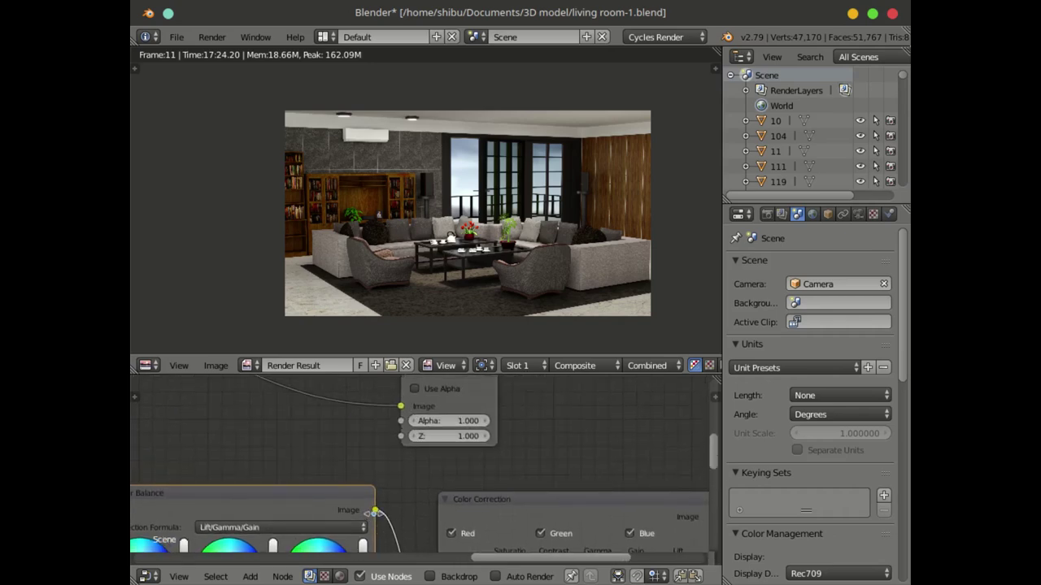
{"action": "left_click_drag", "start_coordinate": [375, 511], "coordinate": [402, 407]}
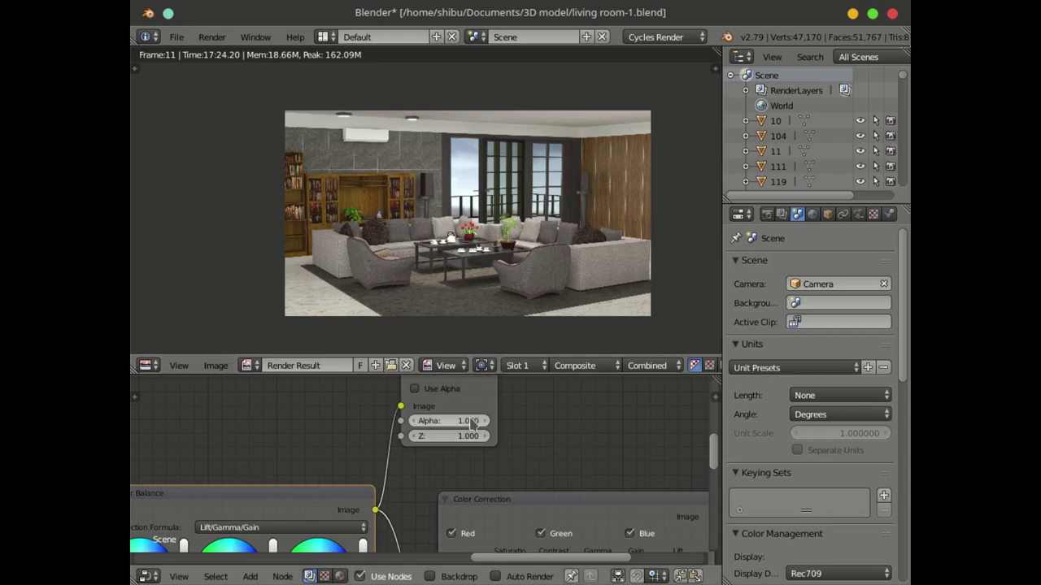
Step: Move the Composite node past the Color Correction node, near that node's Image output
{"action": "scroll", "coordinate": [451, 443], "scroll_direction": "down", "scroll_amount": 2}
{"action": "middle_click_drag", "start_coordinate": [458, 457], "coordinate": [349, 448]}
{"action": "left_click_drag", "start_coordinate": [339, 401], "coordinate": [640, 468]}
{"action": "middle_click_drag", "start_coordinate": [577, 479], "coordinate": [514, 495]}
{"action": "scroll", "coordinate": [500, 441], "scroll_direction": "up", "scroll_amount": 2}
{"action": "scroll", "coordinate": [260, 481], "scroll_direction": "up", "scroll_amount": 4}
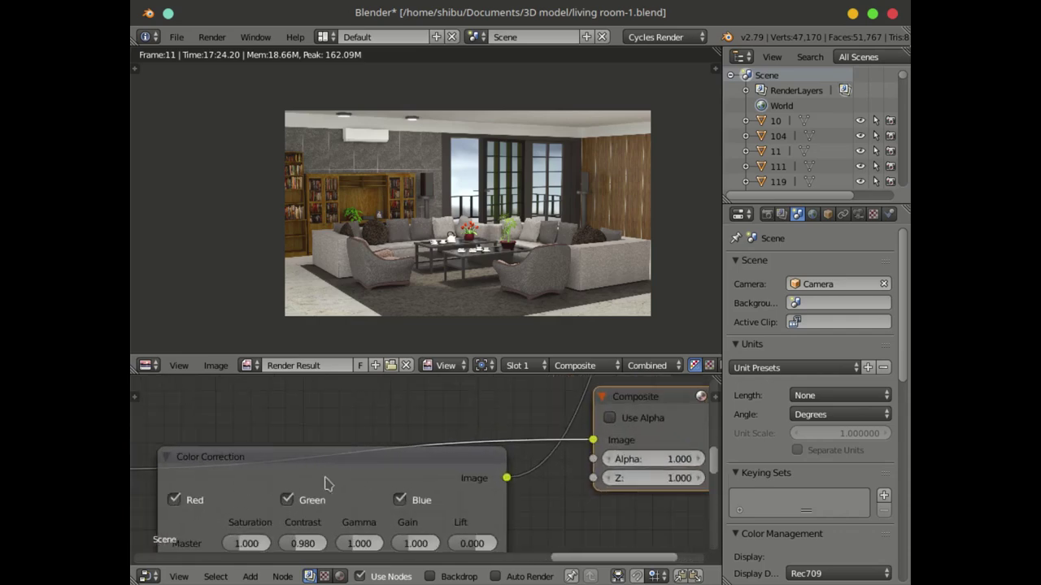
Step: Examine the Color Balance node's Lift, Gamma and Gain color values in an enlarged node editor
{"action": "middle_click_drag", "start_coordinate": [397, 473], "coordinate": [312, 510]}
{"action": "middle_click_drag", "start_coordinate": [404, 505], "coordinate": [524, 447]}
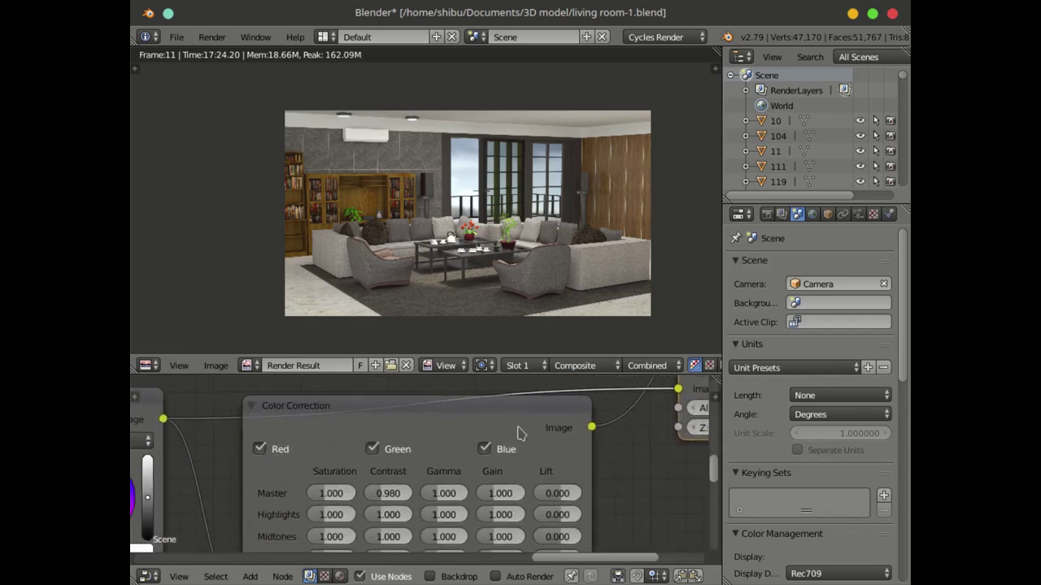
{"action": "key", "text": "ctrl+Up"}
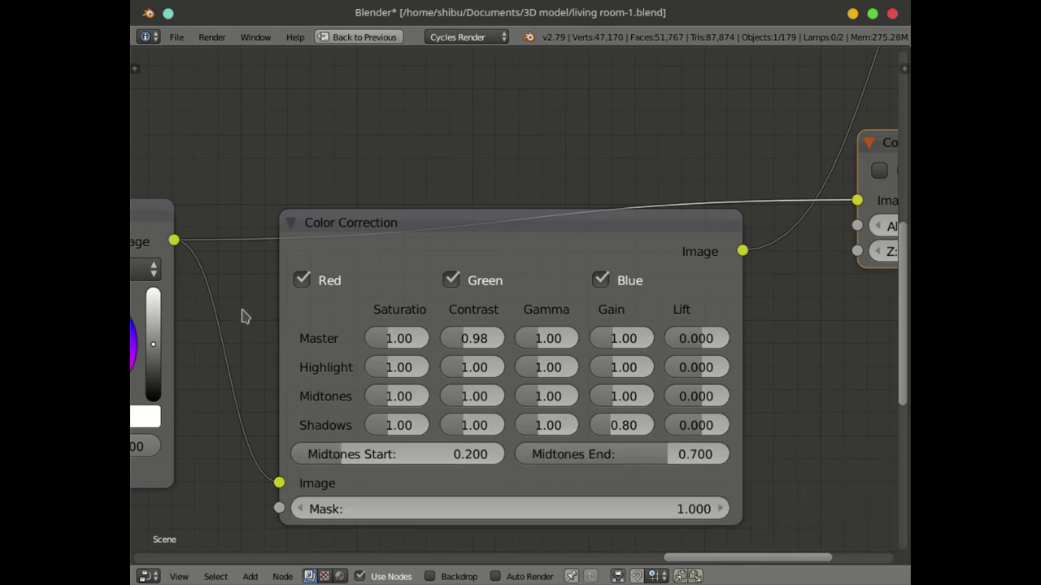
{"action": "middle_click_drag", "start_coordinate": [242, 316], "coordinate": [504, 322]}
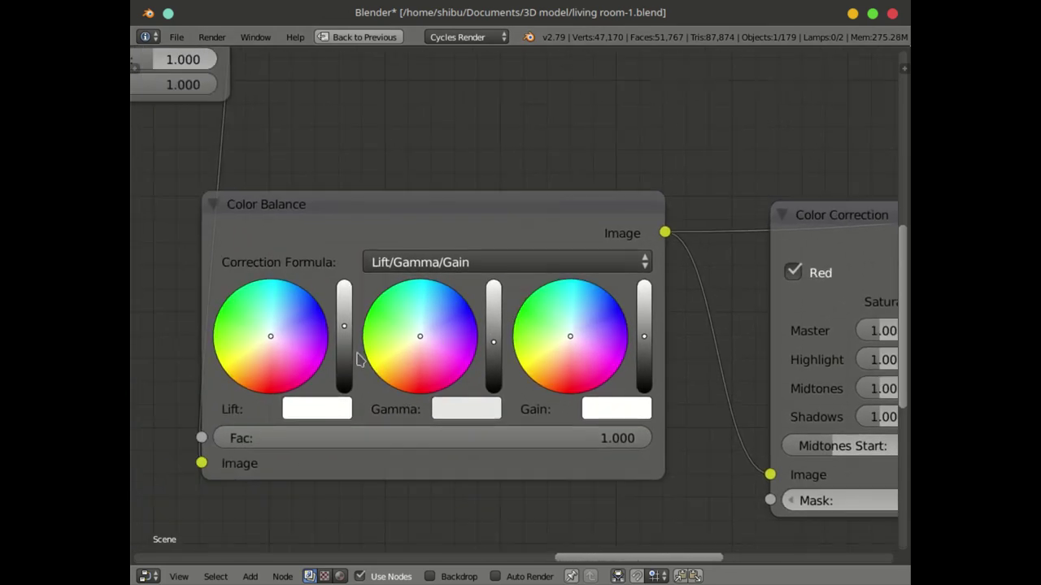
{"action": "scroll", "coordinate": [357, 361], "scroll_direction": "up", "scroll_amount": 1}
{"action": "middle_click_drag", "start_coordinate": [289, 369], "coordinate": [395, 344]}
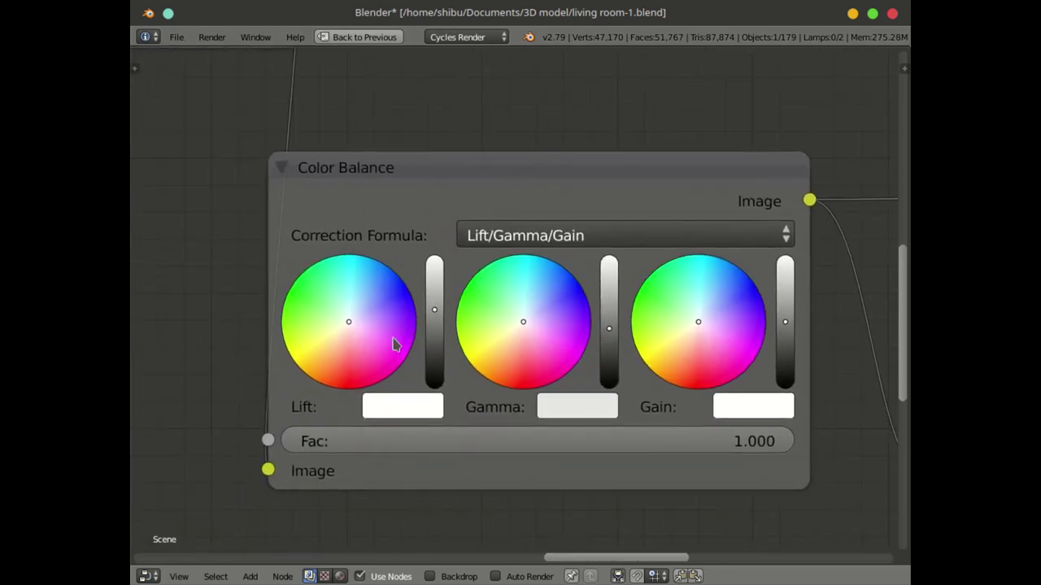
{"action": "left_click", "coordinate": [402, 407]}
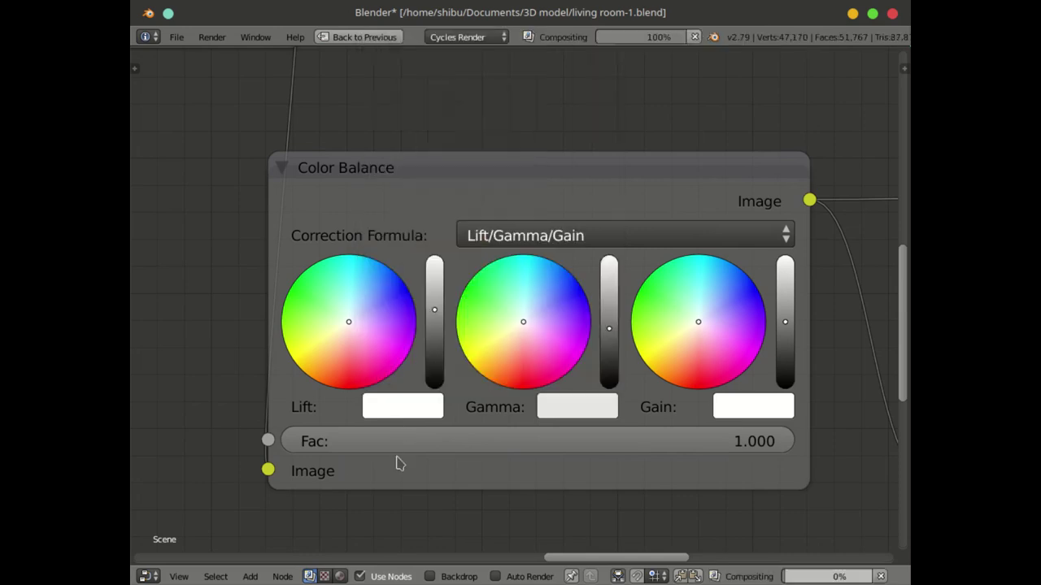
{"action": "left_click", "coordinate": [404, 412]}
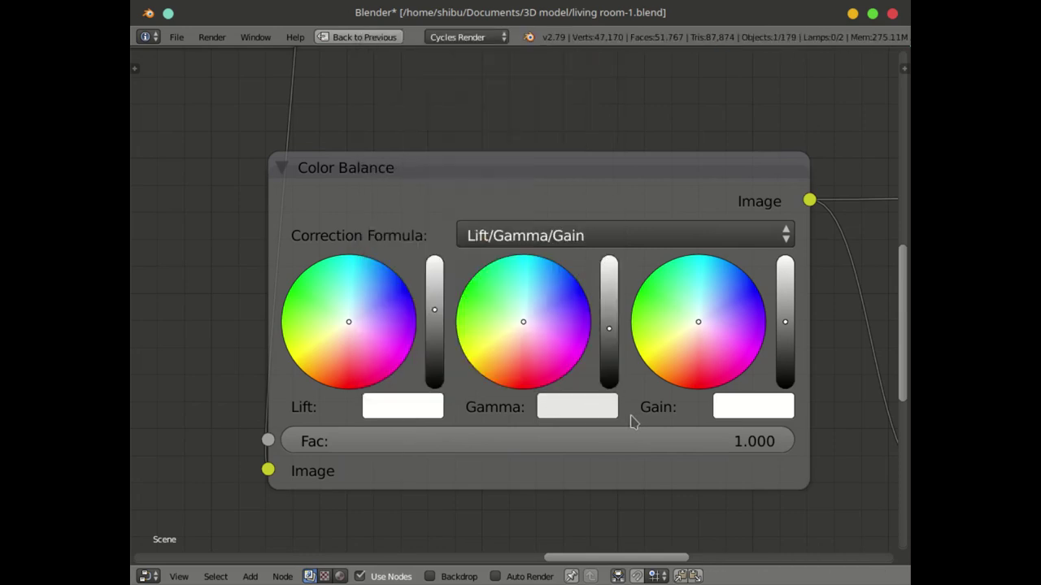
{"action": "left_click", "coordinate": [569, 413]}
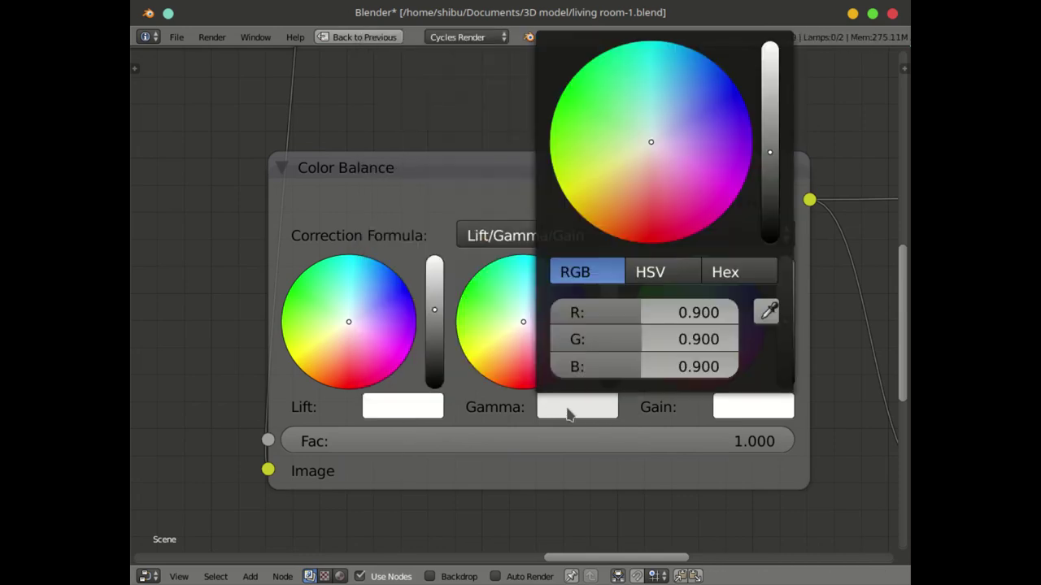
{"action": "left_click", "coordinate": [737, 415]}
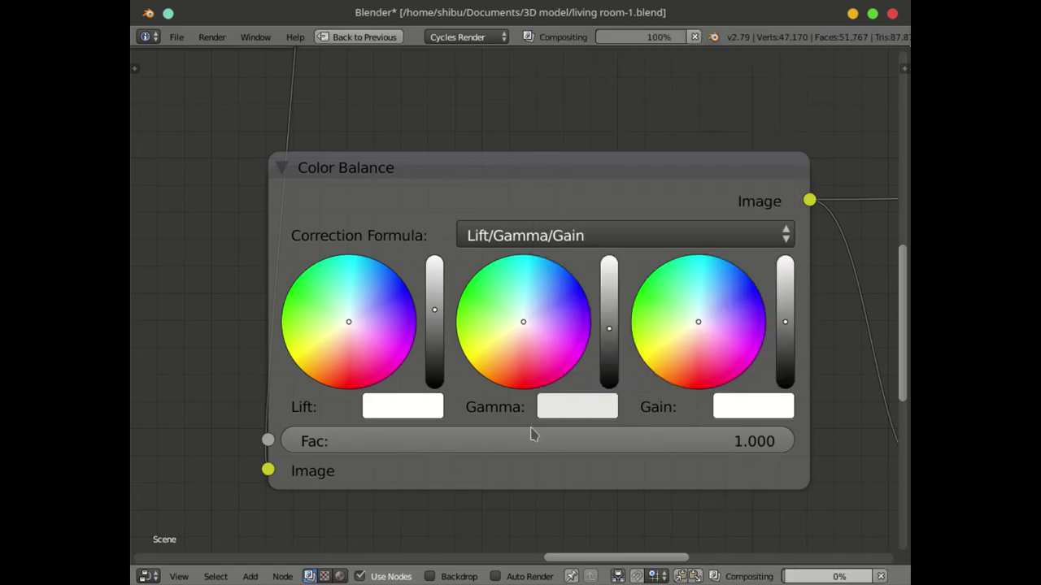
Step: Move the Composite node slightly away from the Color Correction node and link that node's Image output to the Composite Image input
{"action": "scroll", "coordinate": [720, 435], "scroll_direction": "down", "scroll_amount": 4}
{"action": "middle_click_drag", "start_coordinate": [715, 398], "coordinate": [286, 420]}
{"action": "middle_click_drag", "start_coordinate": [427, 400], "coordinate": [338, 455]}
{"action": "left_click_drag", "start_coordinate": [529, 284], "coordinate": [561, 275]}
{"action": "middle_click_drag", "start_coordinate": [453, 364], "coordinate": [399, 418]}
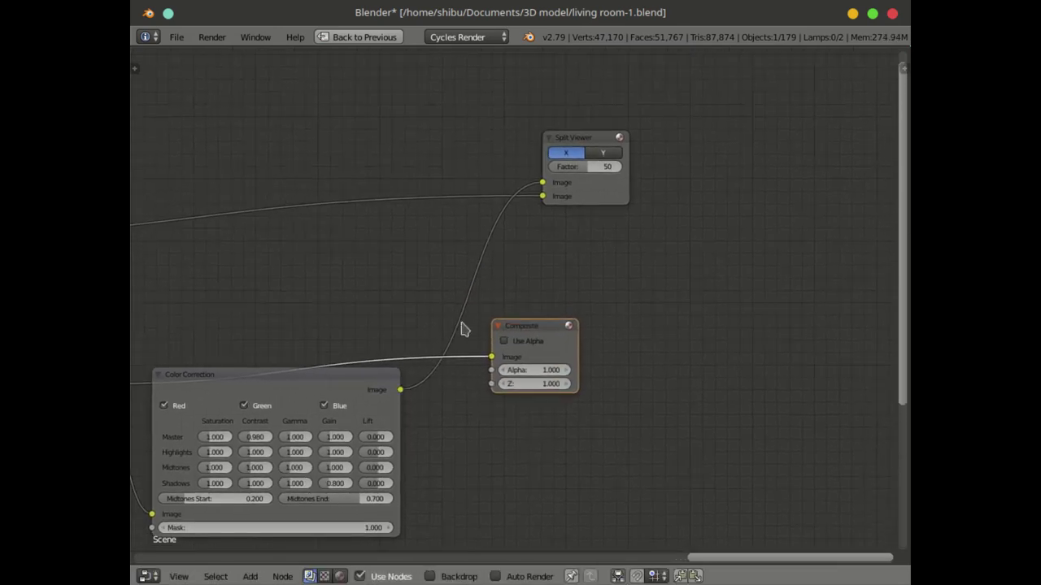
{"action": "key", "text": "ctrl+space"}
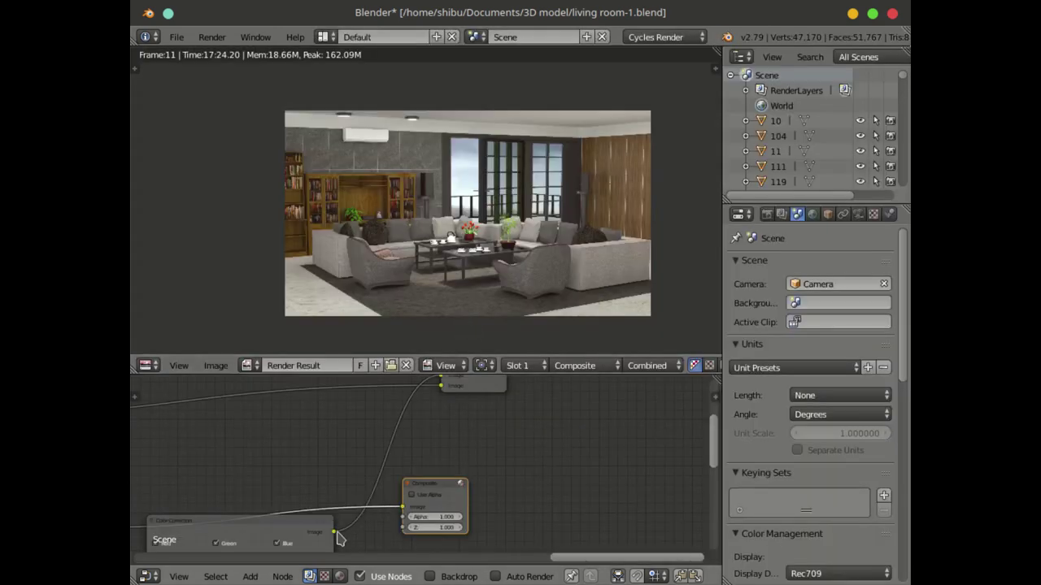
{"action": "left_click_drag", "start_coordinate": [337, 533], "coordinate": [404, 511]}
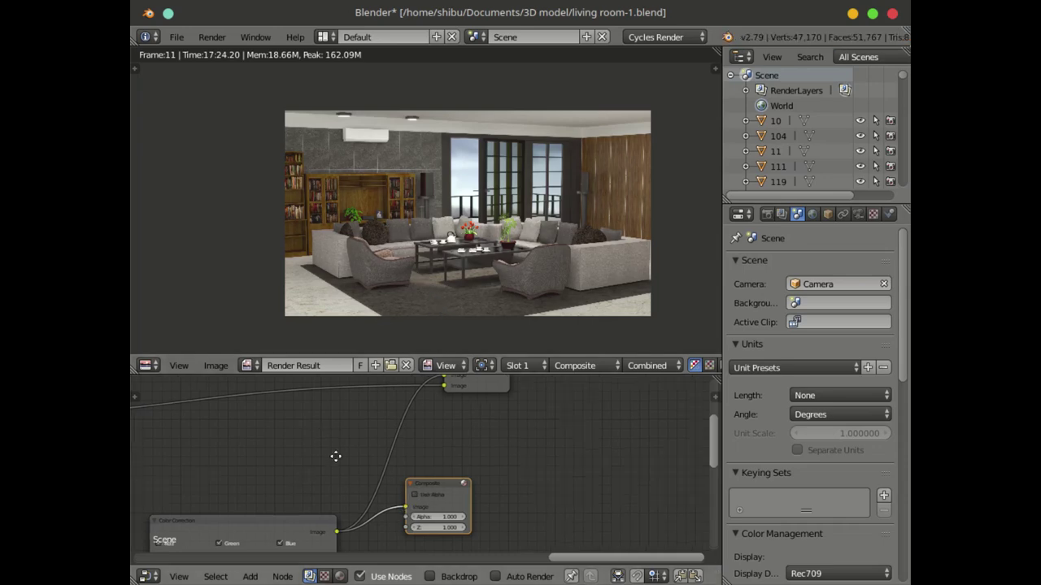
Step: Try a Master Contrast of 0.95 in the Color Correction node and inspect the effect on the render preview
{"action": "middle_click_drag", "start_coordinate": [303, 481], "coordinate": [422, 389]}
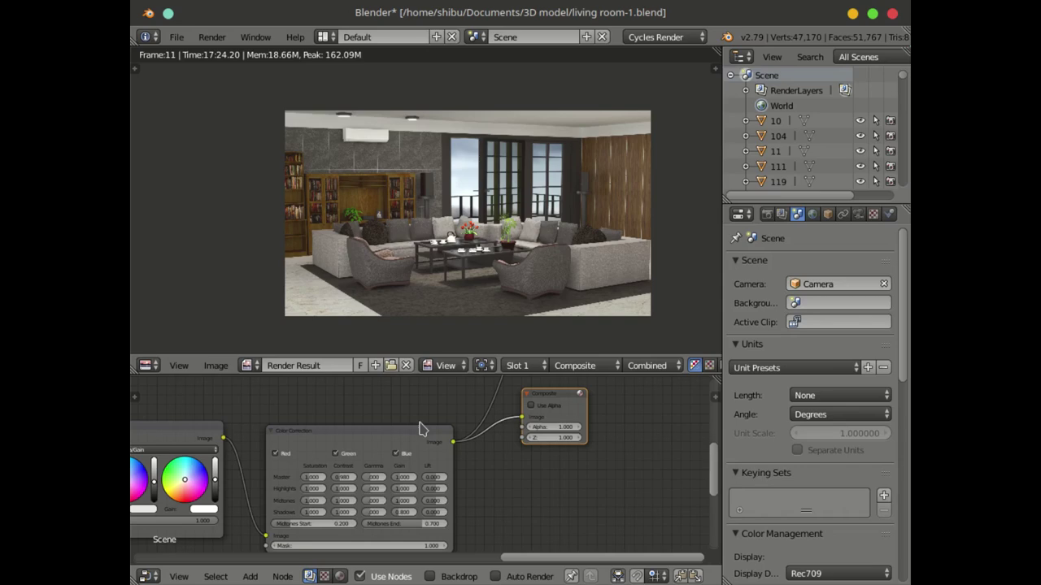
{"action": "key", "text": "ctrl+Up"}
{"action": "scroll", "coordinate": [355, 370], "scroll_direction": "up", "scroll_amount": 4}
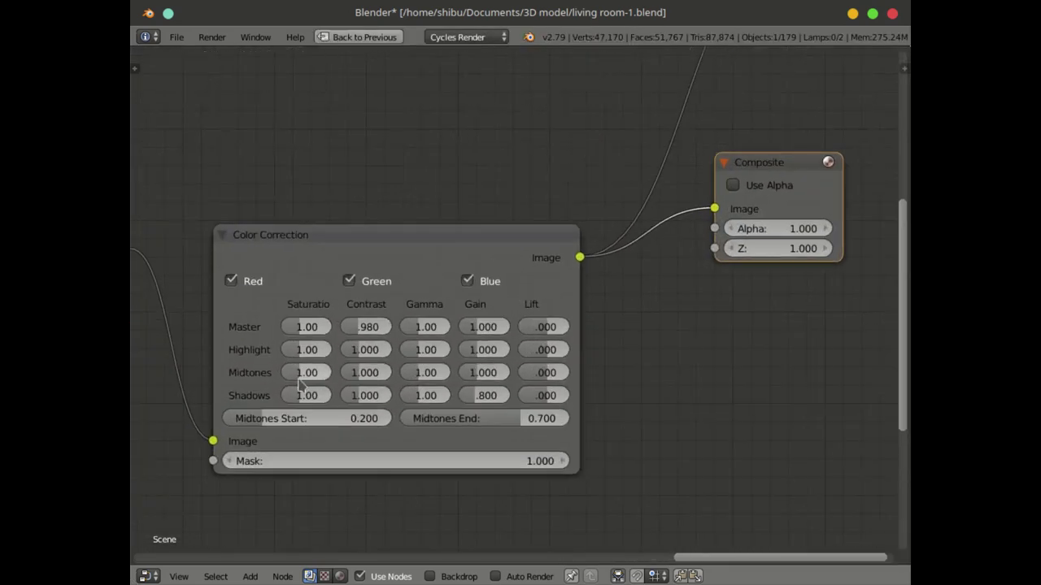
{"action": "middle_click_drag", "start_coordinate": [356, 368], "coordinate": [400, 357]}
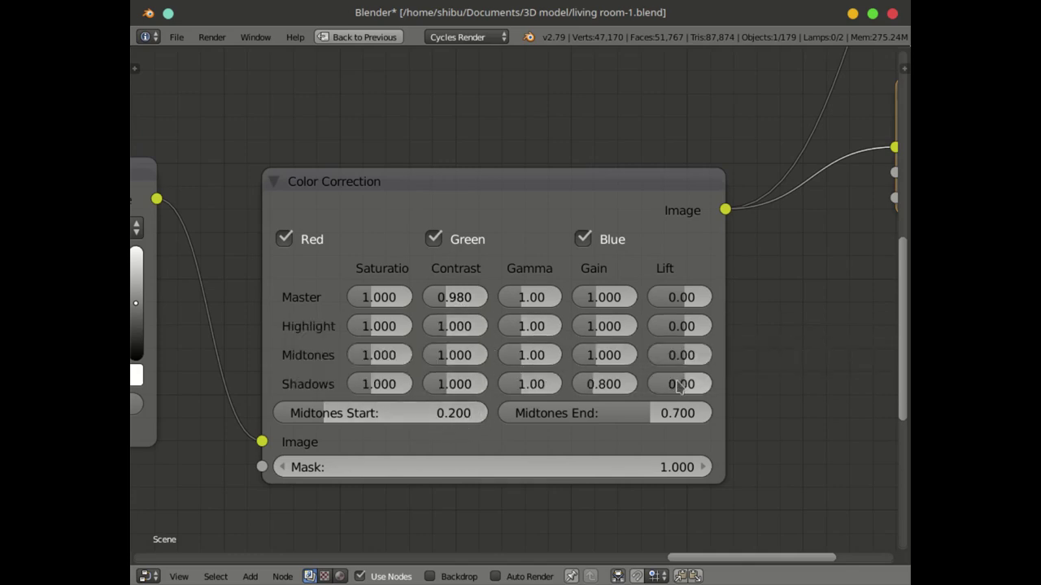
{"action": "key", "text": "ctrl+space"}
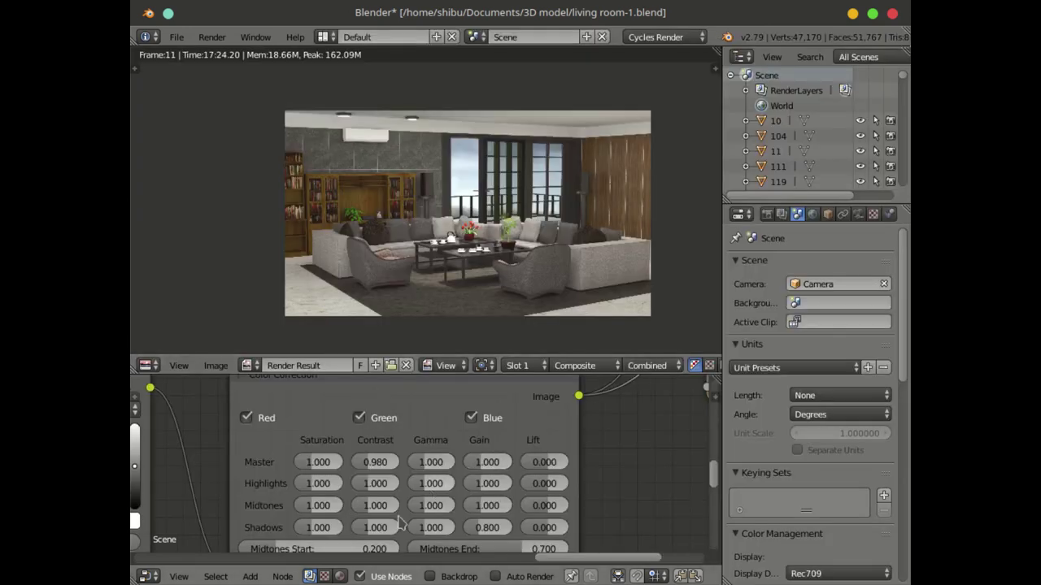
{"action": "scroll", "coordinate": [398, 525], "scroll_direction": "up", "scroll_amount": 1}
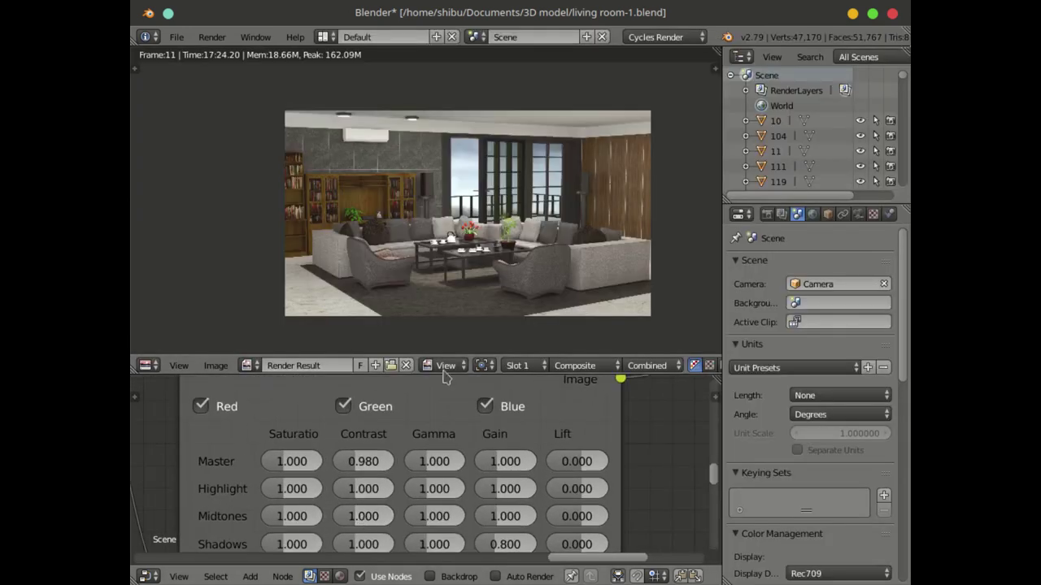
{"action": "left_click", "coordinate": [363, 462]}
{"action": "type", "text": "5"}
{"action": "key", "text": "Return"}
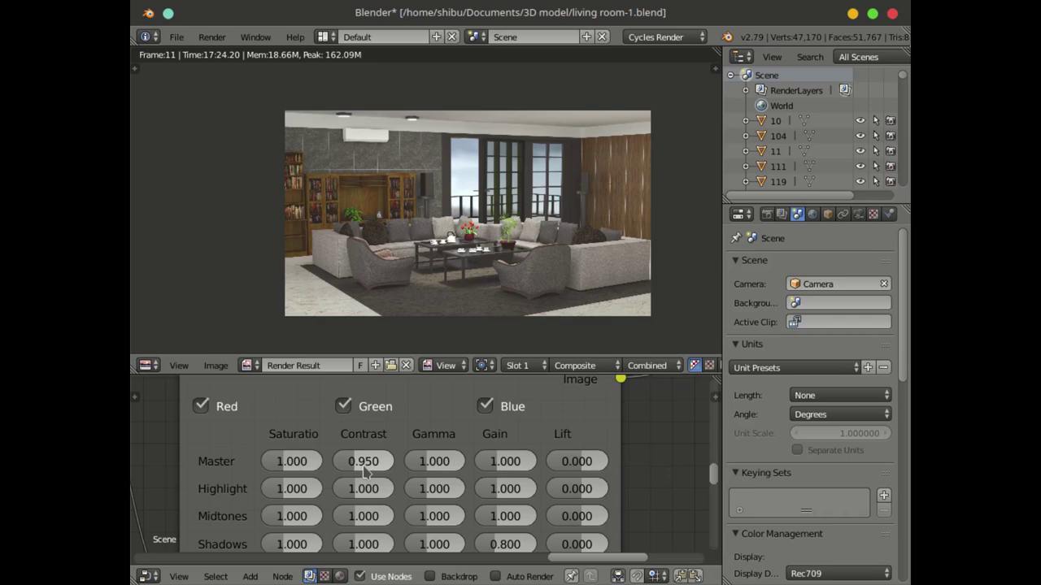
{"action": "scroll", "coordinate": [426, 268], "scroll_direction": "up", "scroll_amount": 4}
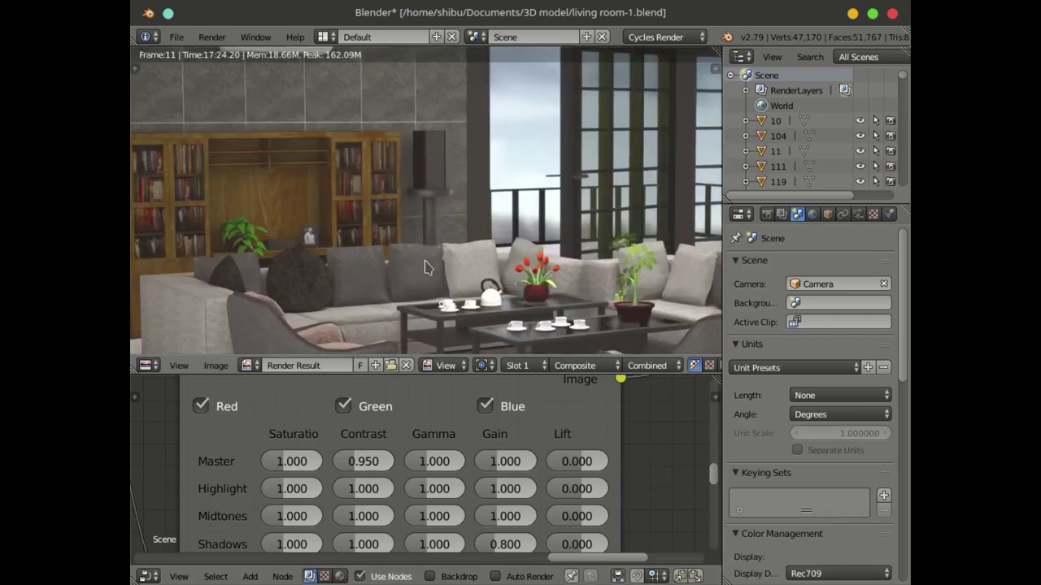
{"action": "scroll", "coordinate": [425, 268], "scroll_direction": "down", "scroll_amount": 4}
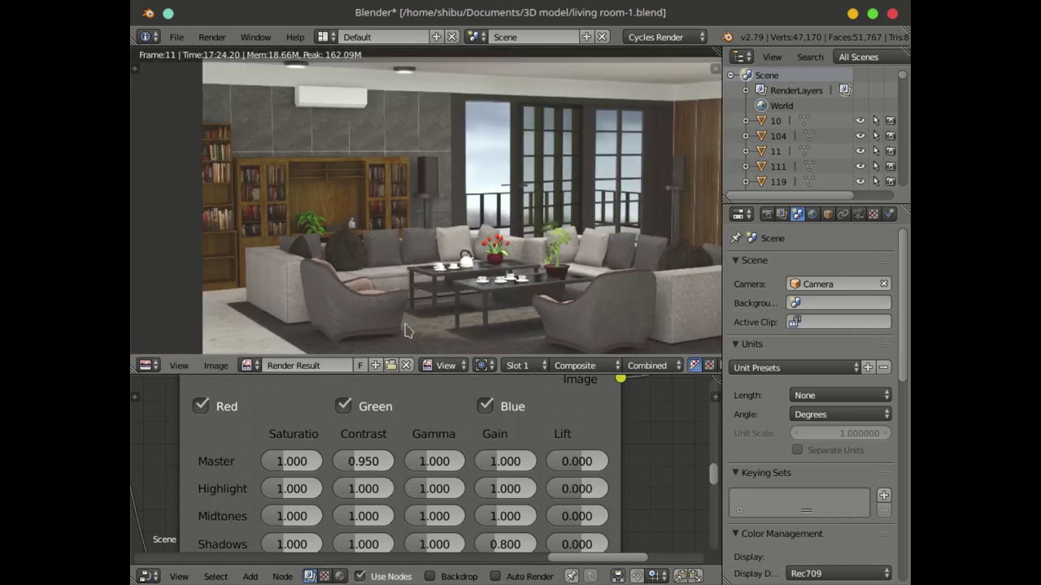
Step: Set the Color Correction node's Master Contrast to 0.98 and compare the sofa area in the render preview
{"action": "left_click", "coordinate": [372, 461]}
{"action": "double_click", "coordinate": [360, 461]}
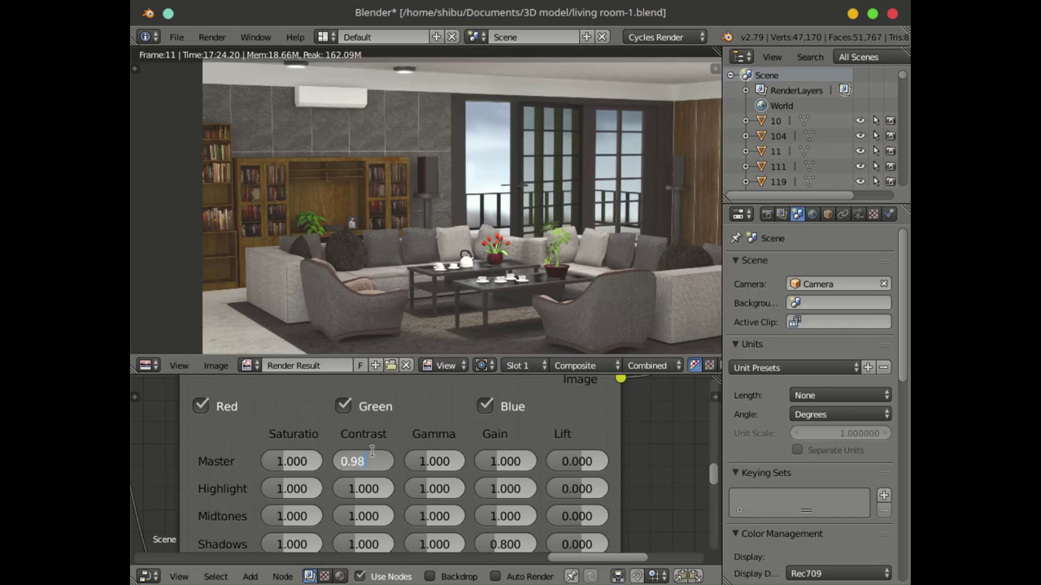
{"action": "type", "text": "0.985"}
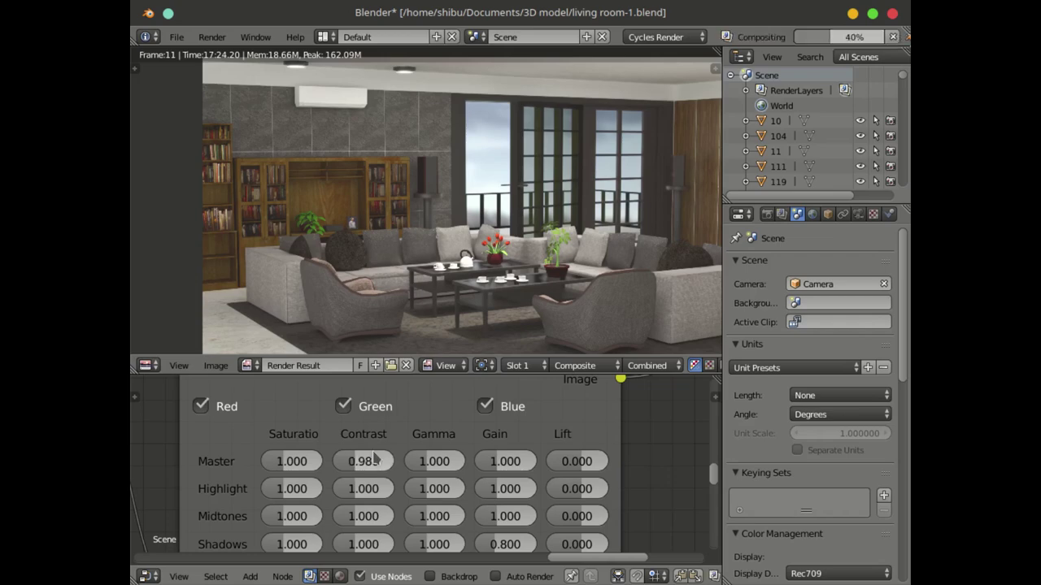
{"action": "key", "text": "Return"}
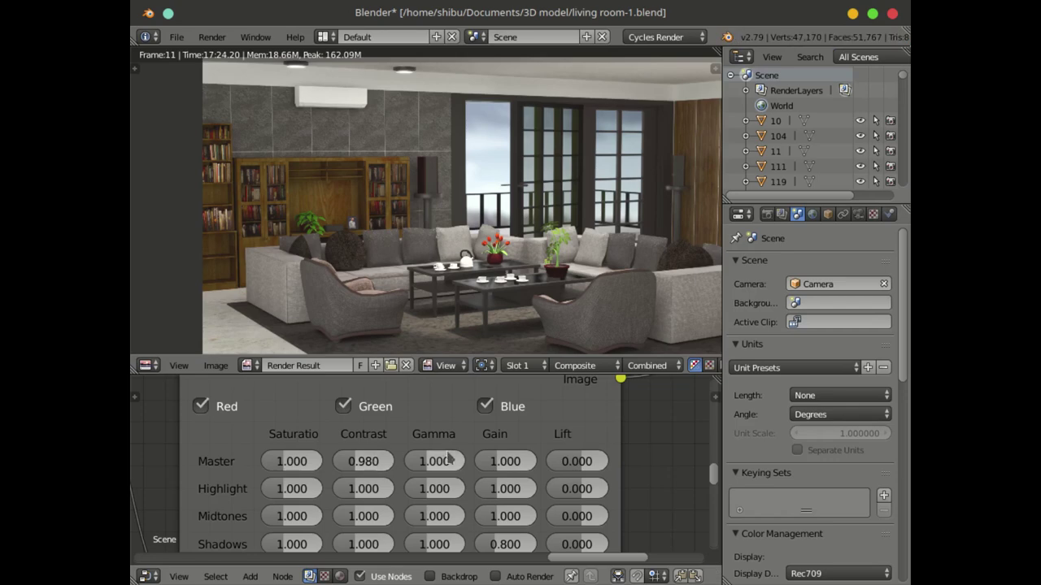
{"action": "scroll", "coordinate": [457, 283], "scroll_direction": "down", "scroll_amount": 3}
{"action": "scroll", "coordinate": [456, 287], "scroll_direction": "up", "scroll_amount": 2}
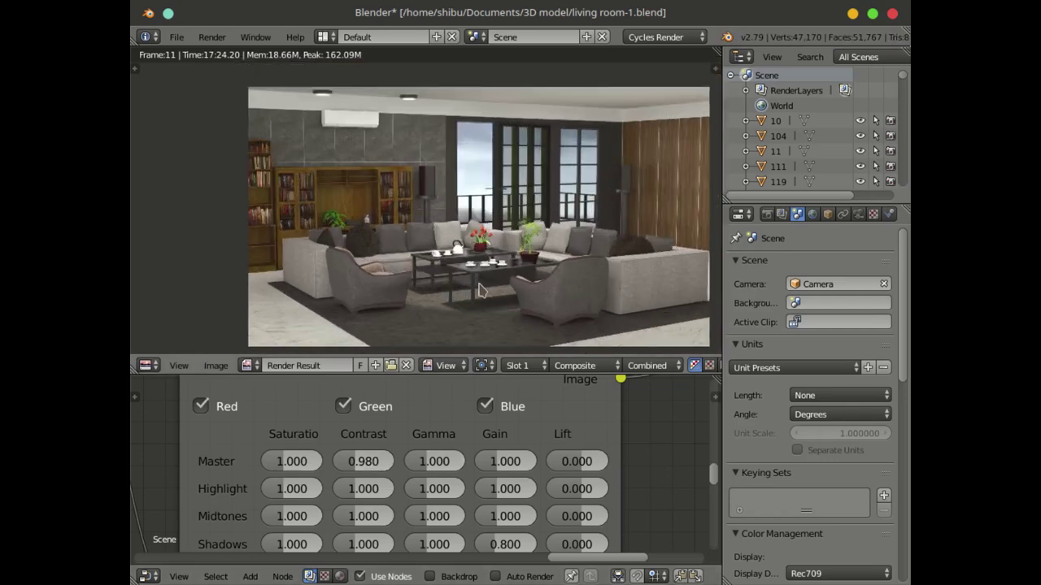
{"action": "scroll", "coordinate": [480, 289], "scroll_direction": "up", "scroll_amount": 2}
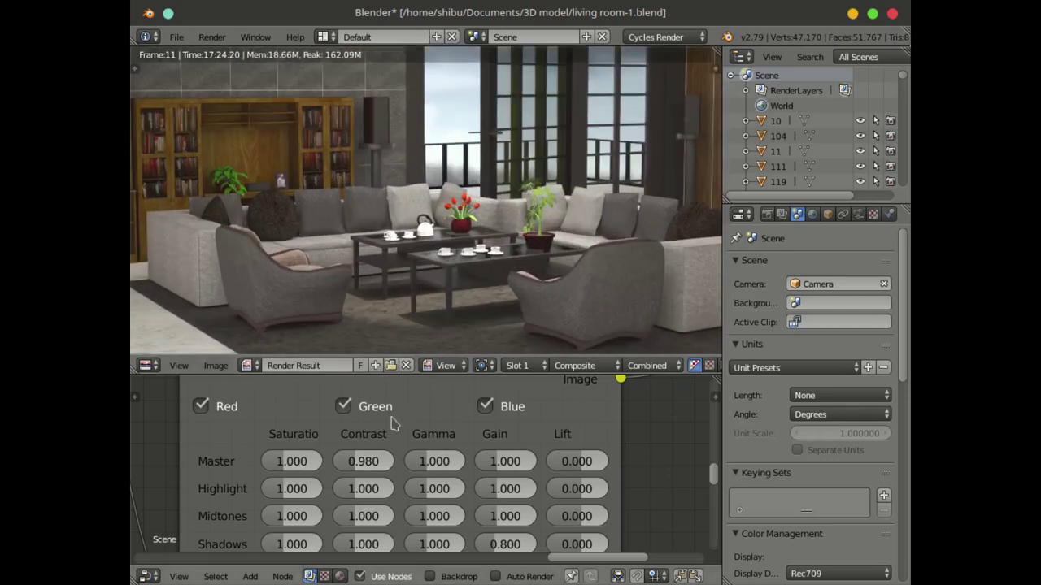
Step: Set the Color Correction node's Master Contrast to 0.95 and check the whole living room render
{"action": "double_click", "coordinate": [375, 461]}
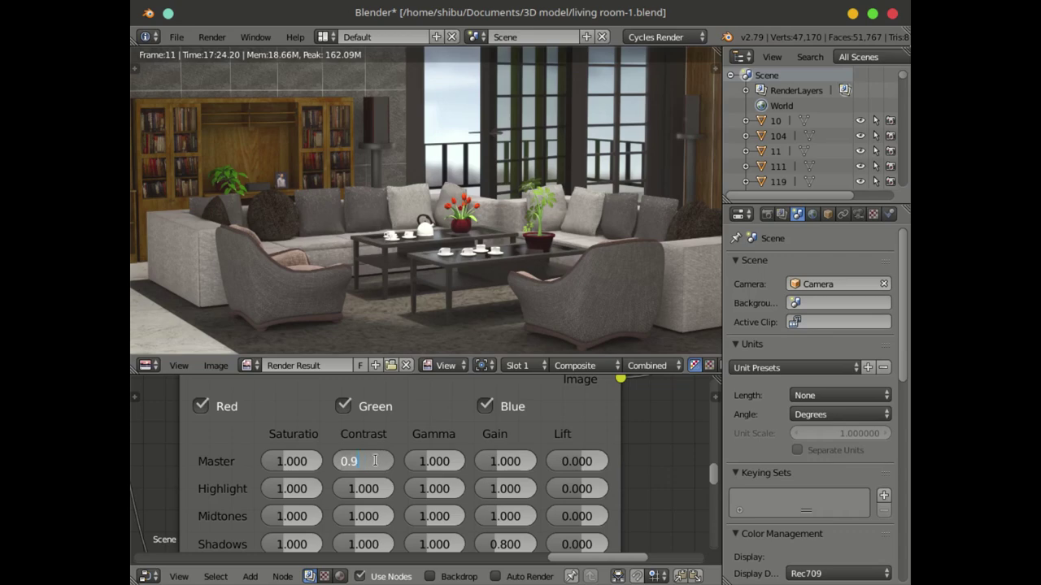
{"action": "type", "text": "0.95"}
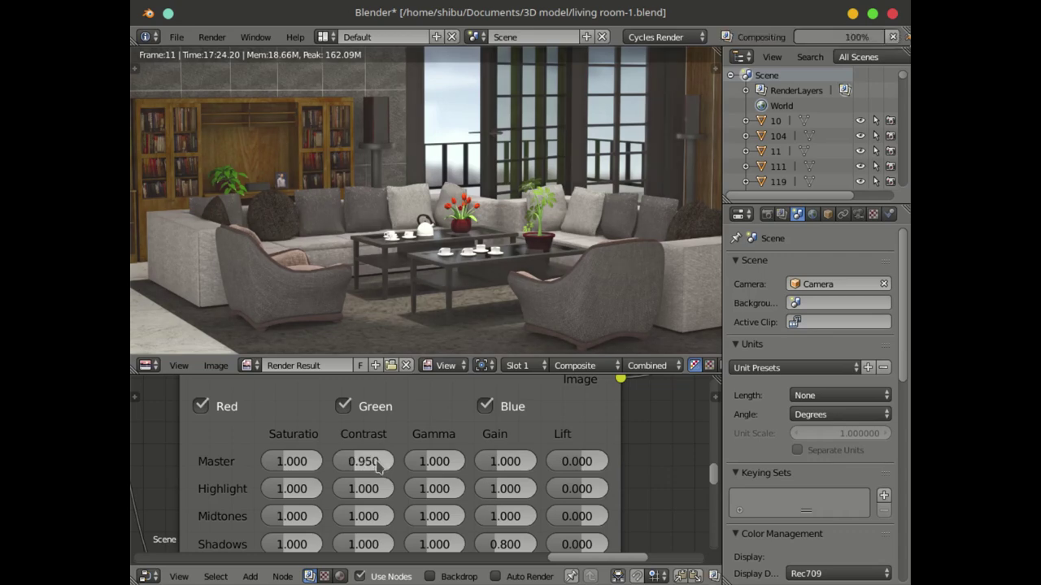
{"action": "key", "text": "Return"}
{"action": "scroll", "coordinate": [387, 295], "scroll_direction": "up", "scroll_amount": 4}
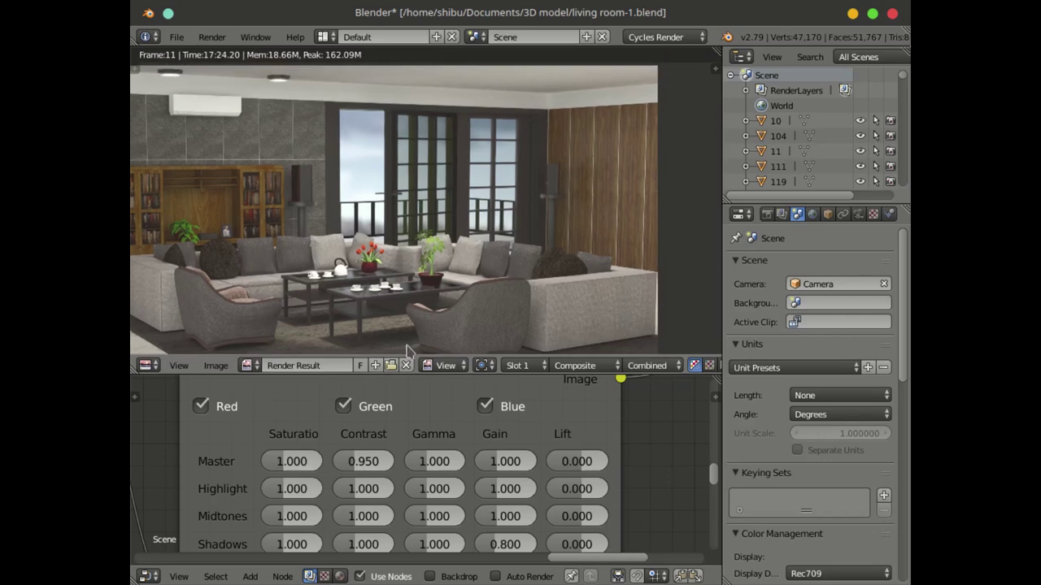
{"action": "scroll", "coordinate": [407, 345], "scroll_direction": "down", "scroll_amount": 4}
{"action": "middle_click_drag", "start_coordinate": [407, 345], "coordinate": [449, 286]}
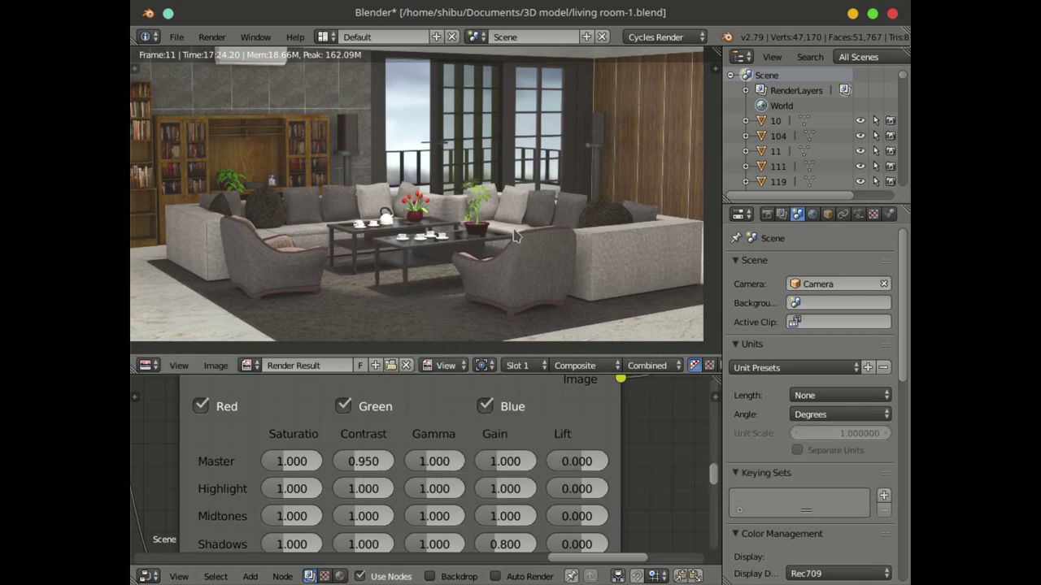
{"action": "scroll", "coordinate": [517, 238], "scroll_direction": "down", "scroll_amount": 1}
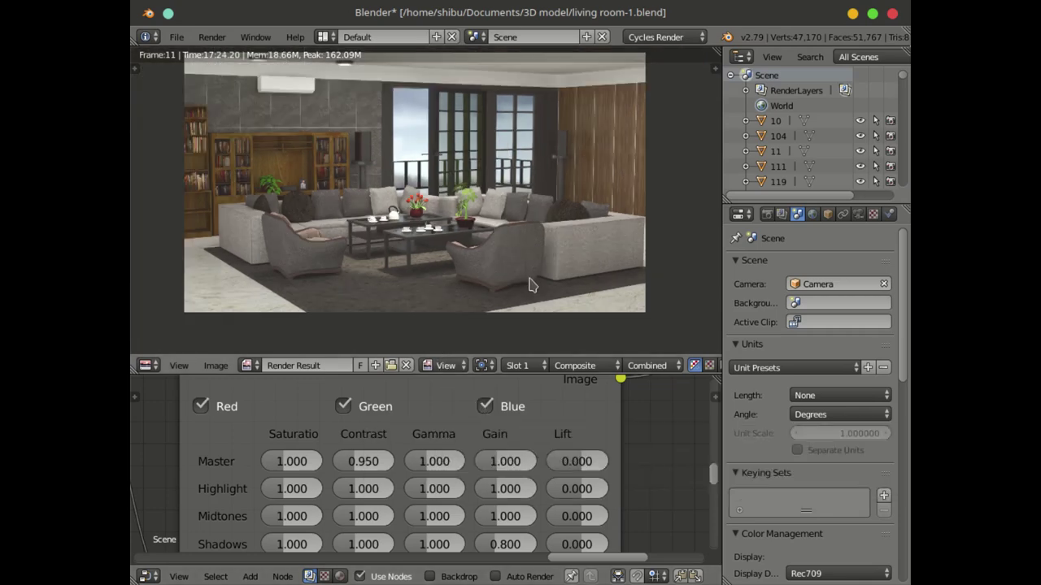
{"action": "middle_click_drag", "start_coordinate": [445, 264], "coordinate": [458, 280]}
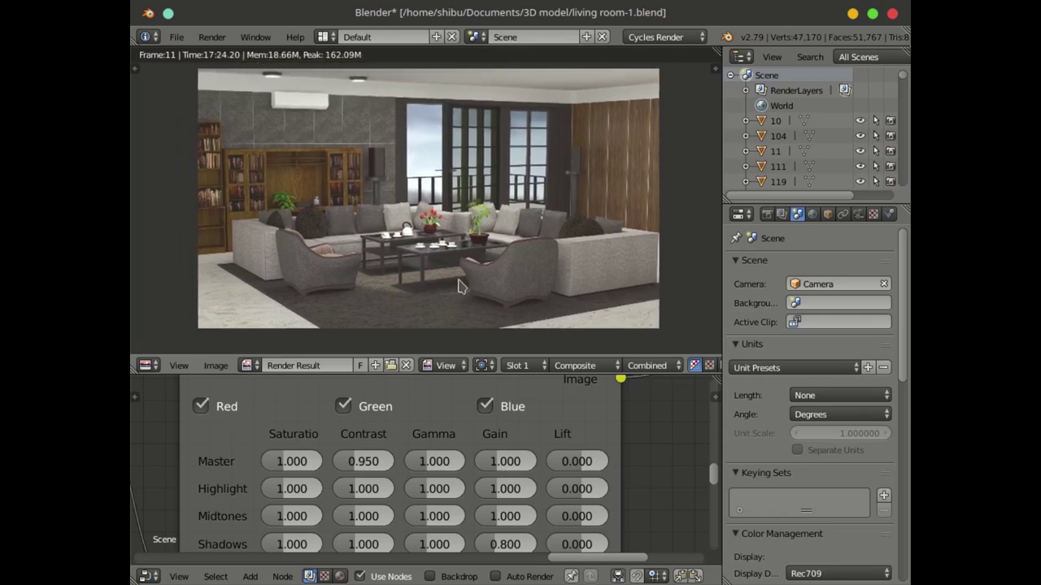
{"action": "scroll", "coordinate": [458, 286], "scroll_direction": "up", "scroll_amount": 1}
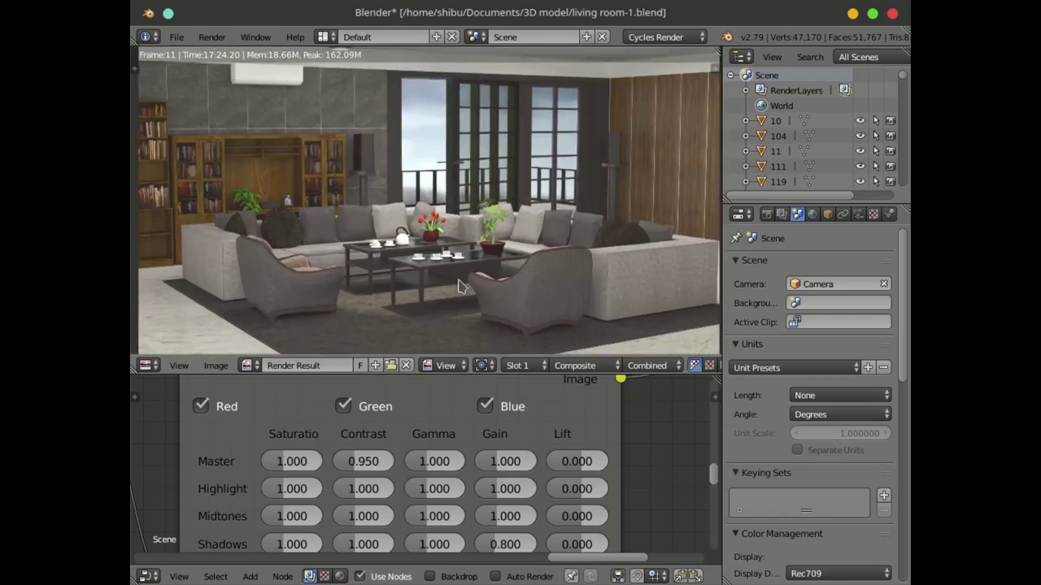
{"action": "scroll", "coordinate": [458, 286], "scroll_direction": "down", "scroll_amount": 1}
Step: Restore the full-size program window and enlarge the node editor around the Split Viewer and Composite nodes
{"action": "scroll", "coordinate": [502, 488], "scroll_direction": "down", "scroll_amount": 4}
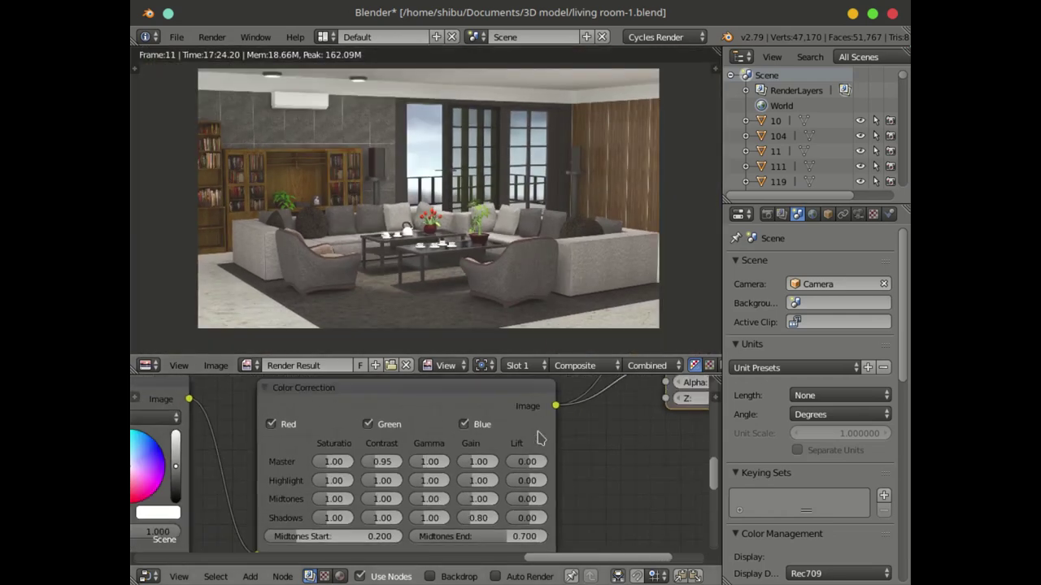
{"action": "middle_click_drag", "start_coordinate": [502, 488], "coordinate": [430, 546]}
{"action": "scroll", "coordinate": [539, 480], "scroll_direction": "down", "scroll_amount": 2}
{"action": "middle_click_drag", "start_coordinate": [495, 431], "coordinate": [526, 504]}
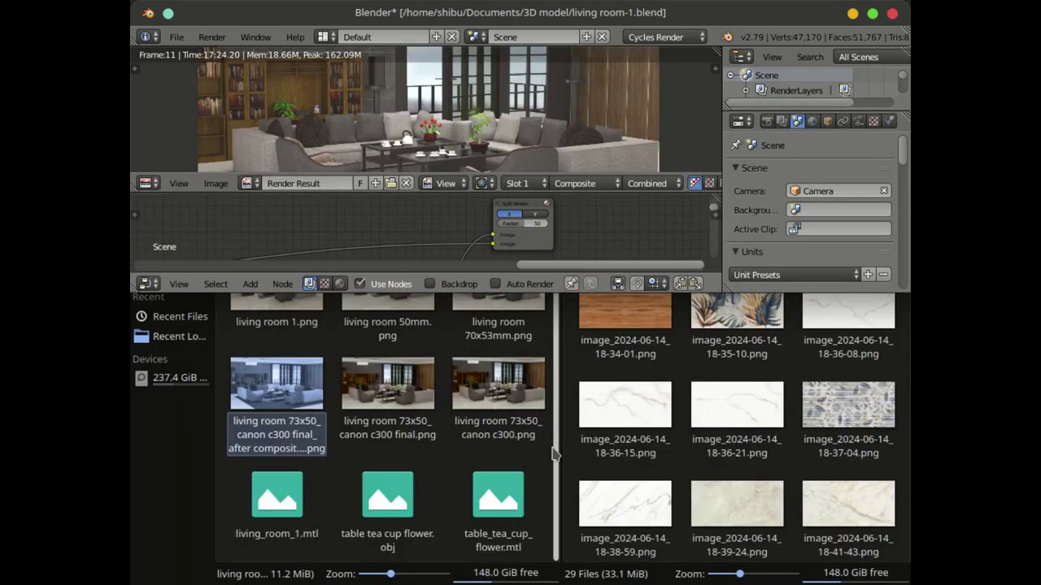
{"action": "left_click", "coordinate": [872, 13]}
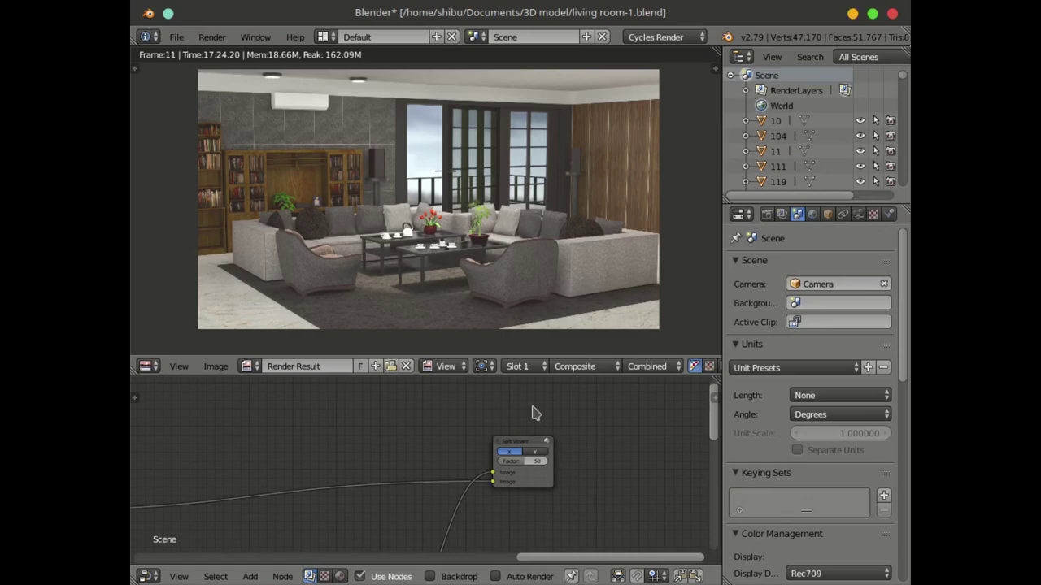
{"action": "key", "text": "ctrl+Up"}
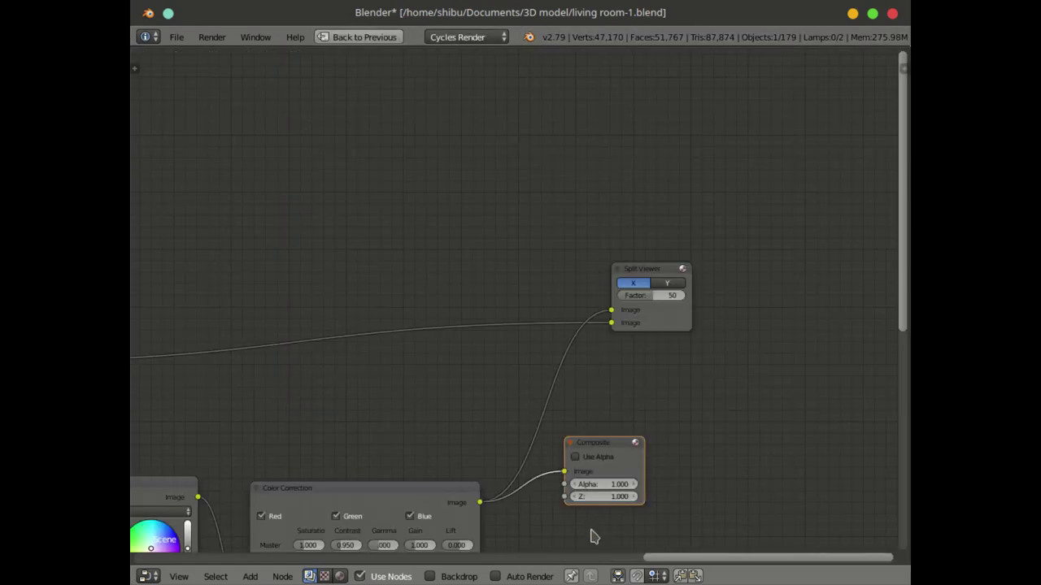
Step: Show the backdrop behind the compositing nodes, and clear the view by moving the Split Viewer over the far sofa and collapsing the Composite node
{"action": "left_click", "coordinate": [430, 576]}
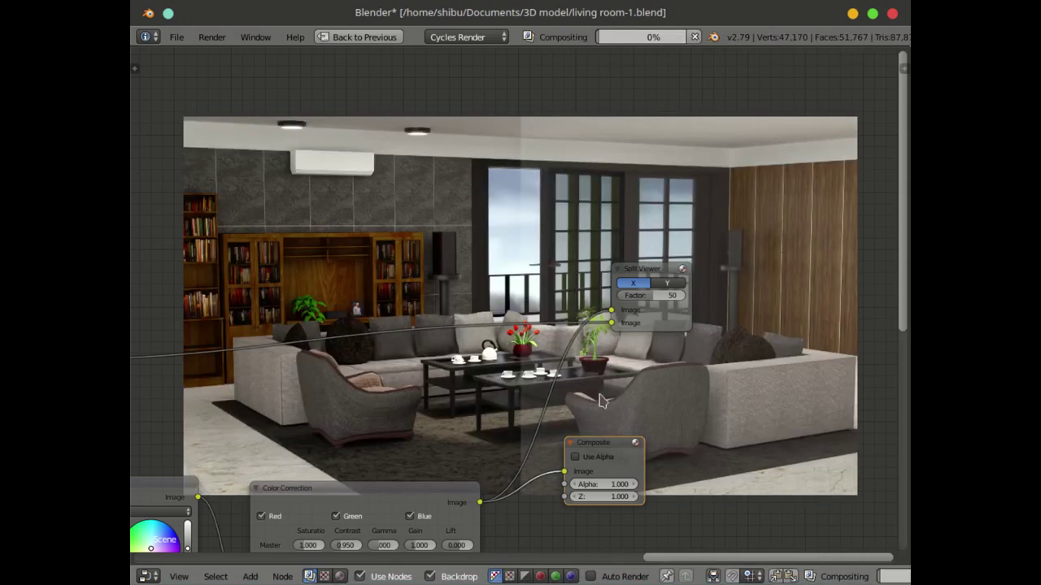
{"action": "scroll", "coordinate": [642, 384], "scroll_direction": "up", "scroll_amount": 1}
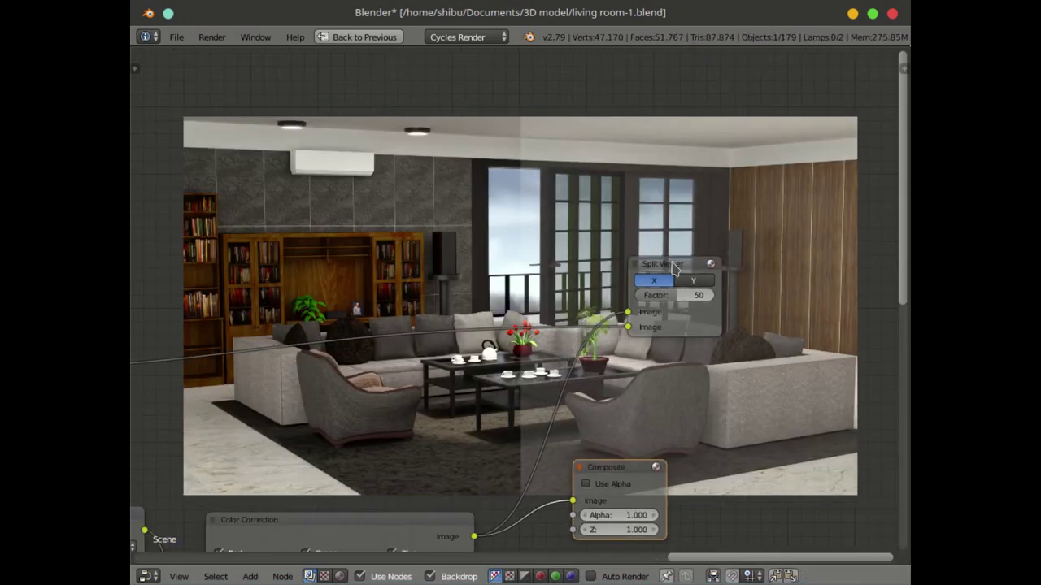
{"action": "left_click_drag", "start_coordinate": [674, 268], "coordinate": [758, 395]}
{"action": "left_click", "coordinate": [615, 476]}
{"action": "key", "text": "h"}
Step: Try the Split Viewer's Y direction to compare the two images, and set the split back to X
{"action": "left_click", "coordinate": [795, 409]}
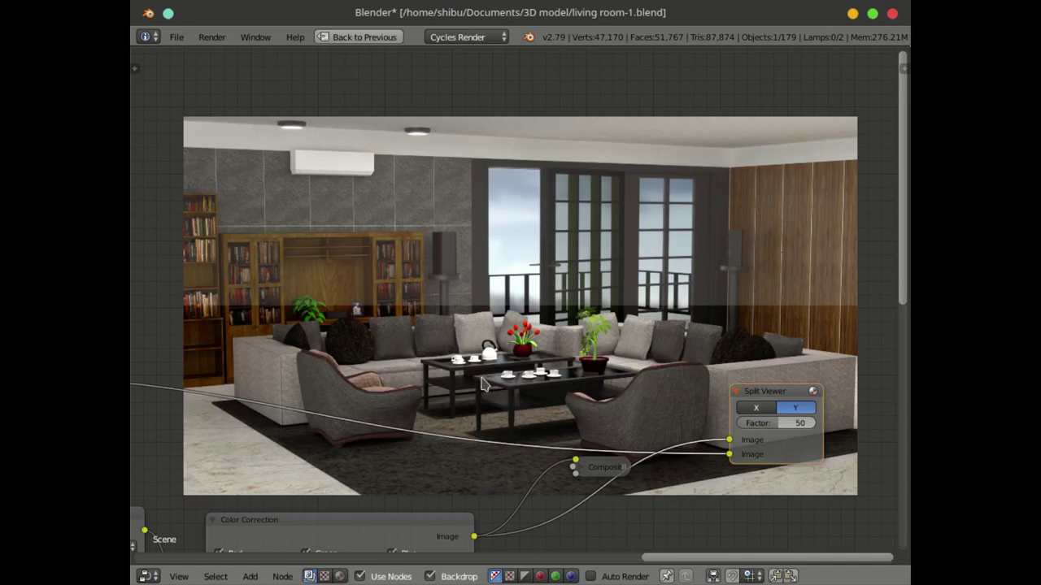
{"action": "mouse_move", "coordinate": [131, 1]}
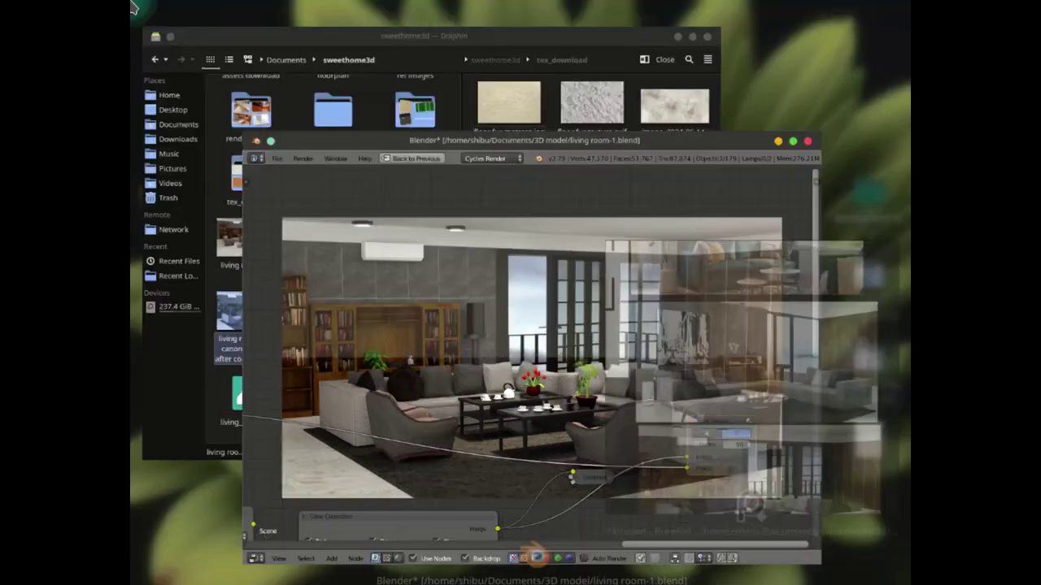
{"action": "left_click", "coordinate": [548, 354]}
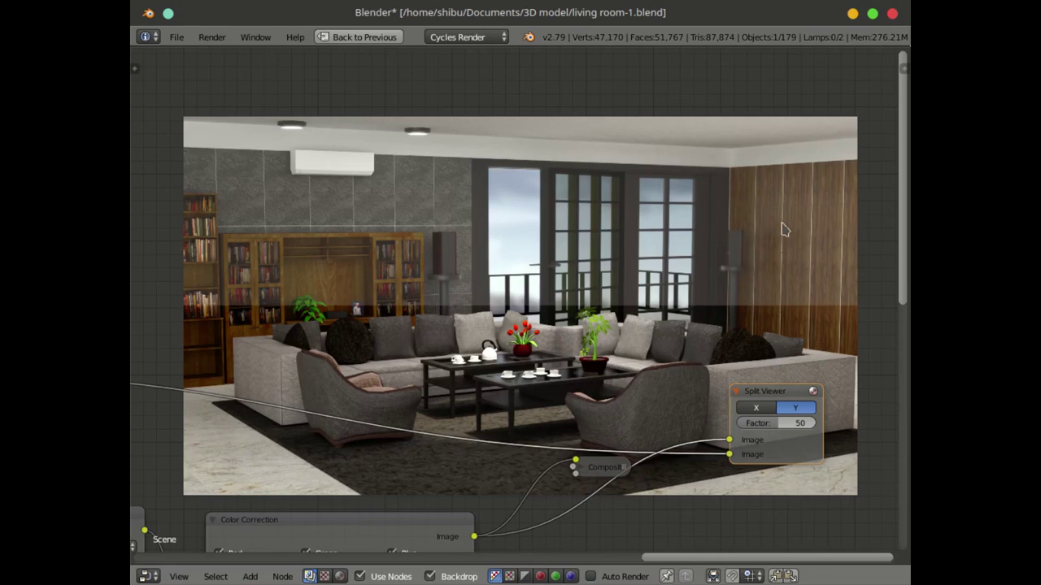
{"action": "left_click", "coordinate": [764, 408]}
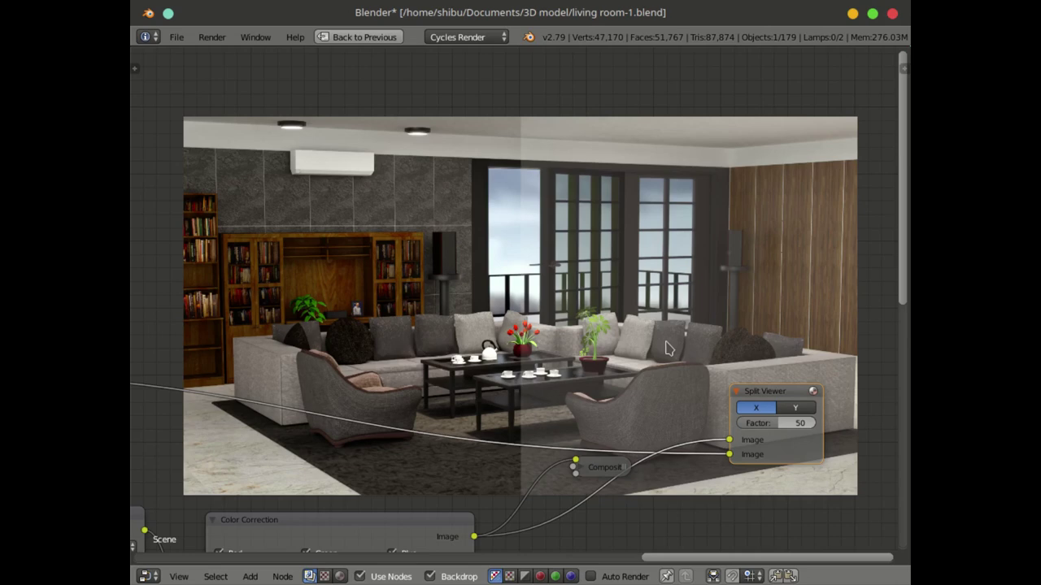
Step: Restore the multi-editor layout, switch Use Nodes off and on again, and hide the node backdrop
{"action": "key", "text": "Up"}
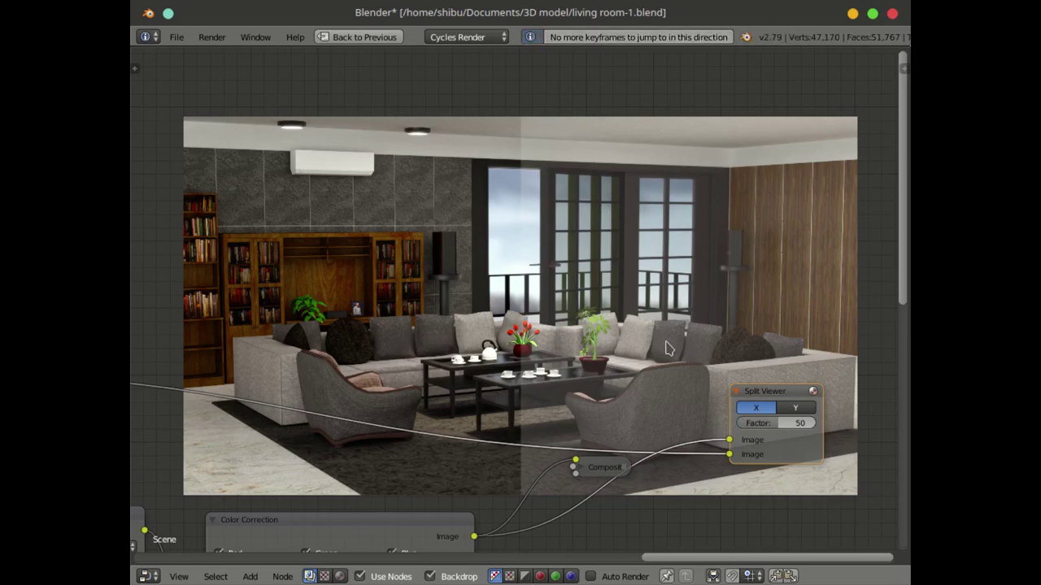
{"action": "key", "text": "ctrl+Up"}
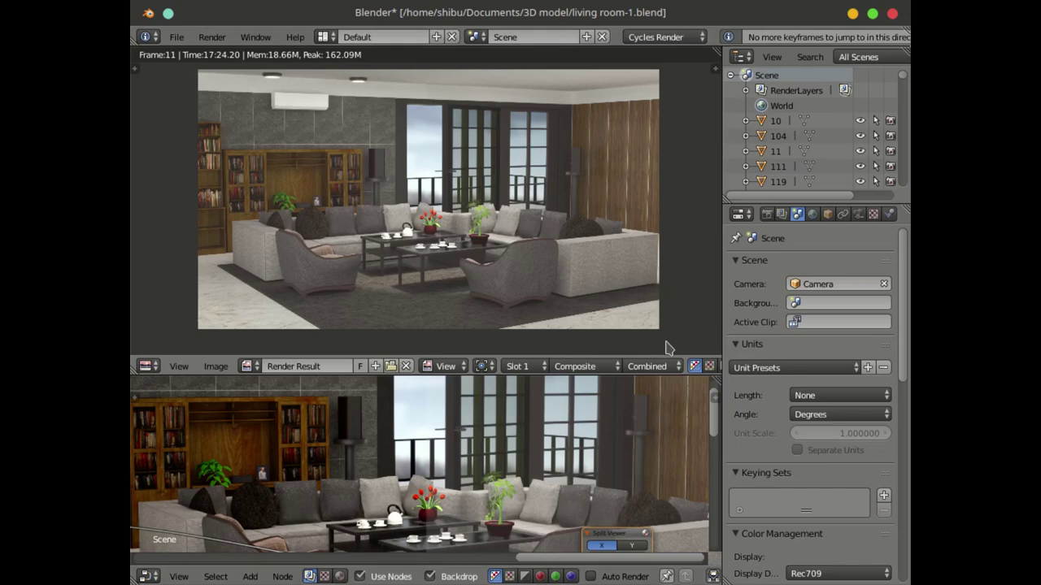
{"action": "left_click", "coordinate": [359, 577]}
{"action": "left_click", "coordinate": [359, 576]}
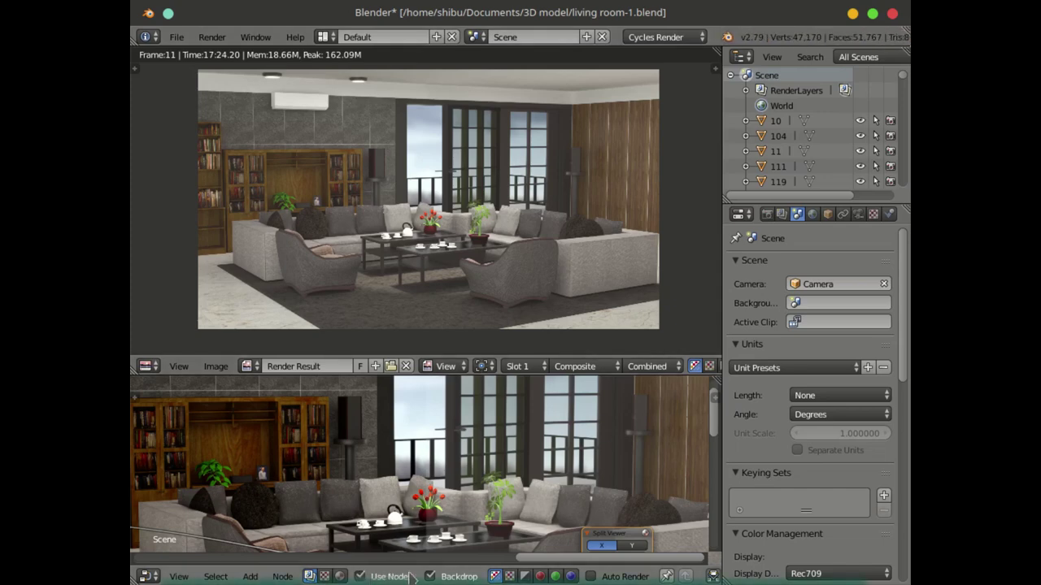
{"action": "left_click", "coordinate": [430, 576]}
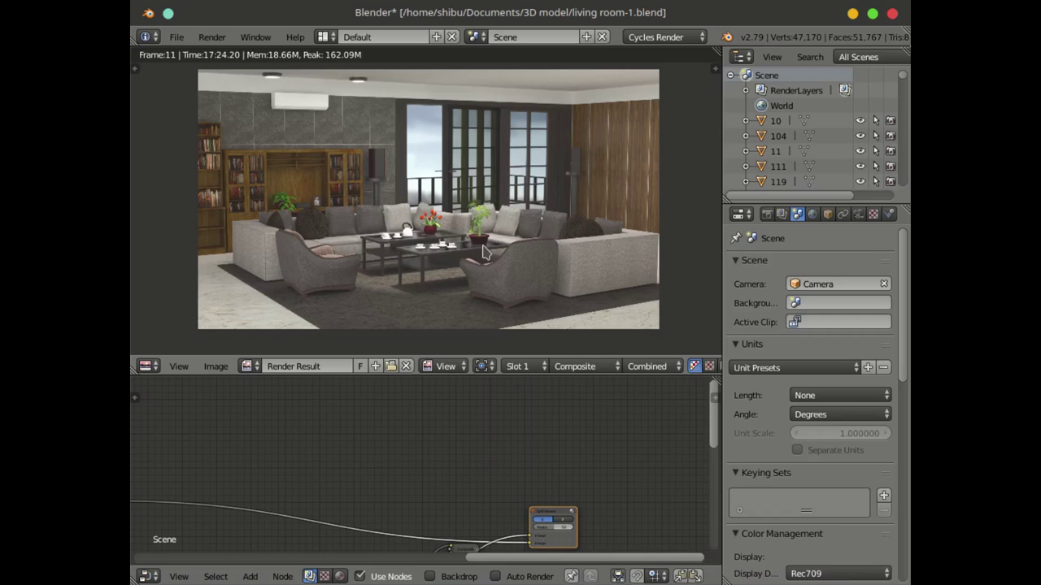
Step: Close the render result to return to the camera view, and change the node editor into a 3D view
{"action": "key", "text": "Escape"}
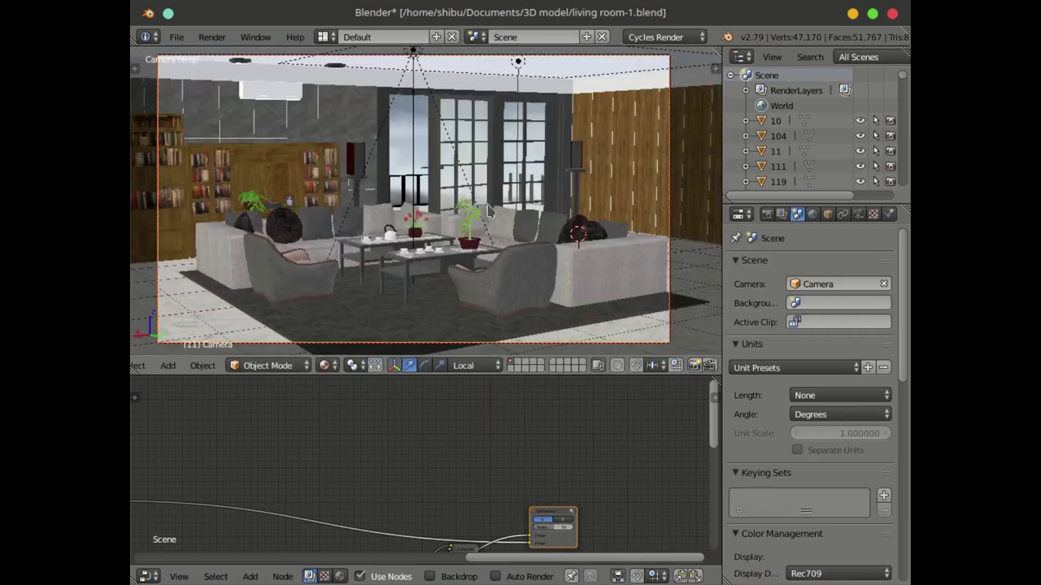
{"action": "scroll", "coordinate": [472, 431], "scroll_direction": "down", "scroll_amount": 2}
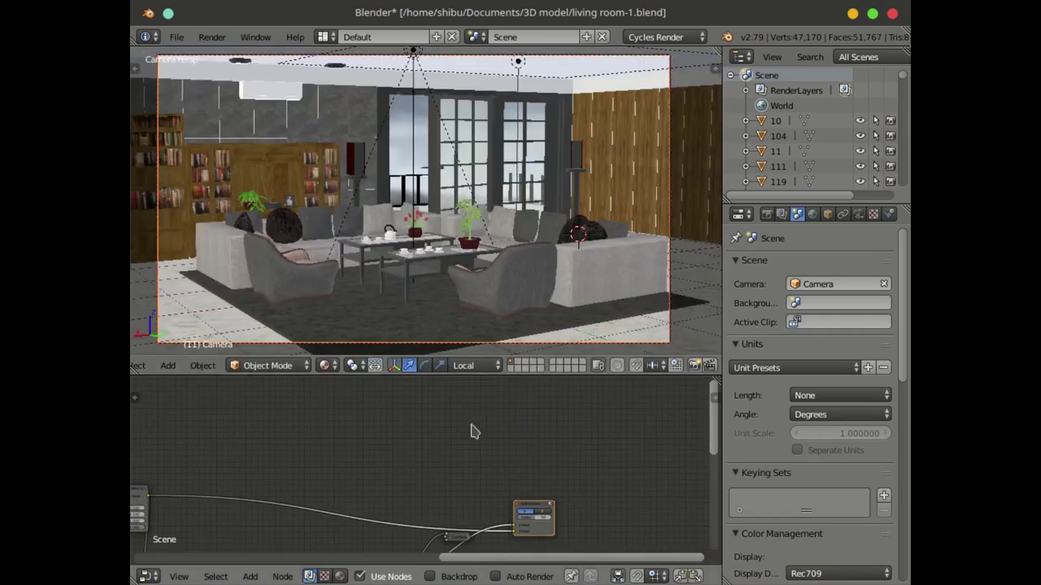
{"action": "key", "text": "shift+F5"}
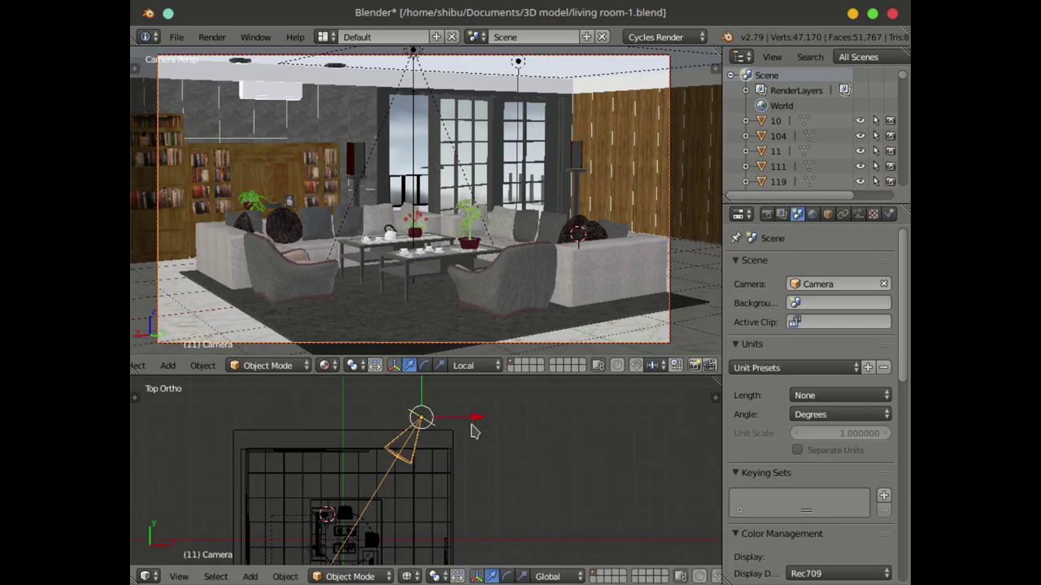
{"action": "scroll", "coordinate": [471, 429], "scroll_direction": "down", "scroll_amount": 5}
{"action": "scroll", "coordinate": [406, 499], "scroll_direction": "up", "scroll_amount": 5}
Step: Deselect all objects in the enlarged top view of the living room, and restore the multi-editor layout
{"action": "key", "text": "shift+space"}
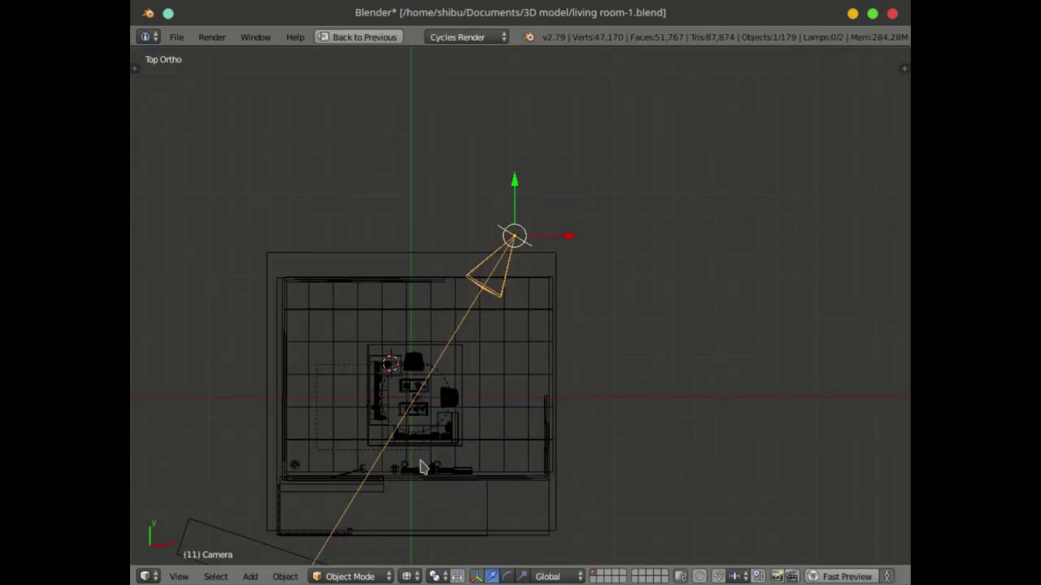
{"action": "key", "text": "a"}
{"action": "scroll", "coordinate": [427, 453], "scroll_direction": "up", "scroll_amount": 4}
{"action": "scroll", "coordinate": [429, 455], "scroll_direction": "down", "scroll_amount": 2}
{"action": "scroll", "coordinate": [430, 457], "scroll_direction": "down", "scroll_amount": 1}
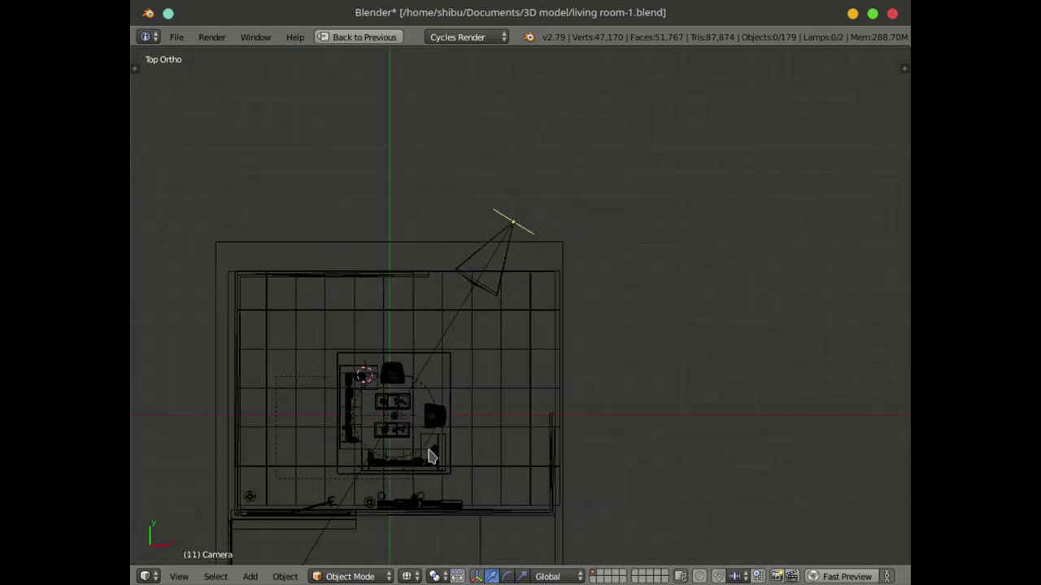
{"action": "key", "text": "shift+space"}
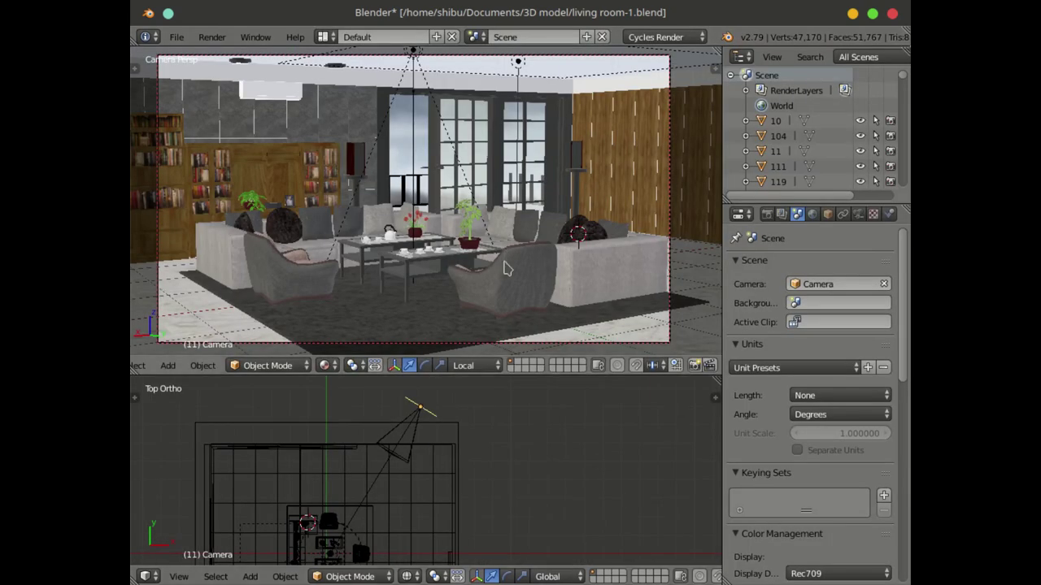
Step: Examine the living room model from several angles in the enlarged 3D view, and return to the camera view
{"action": "key", "text": "shift+space"}
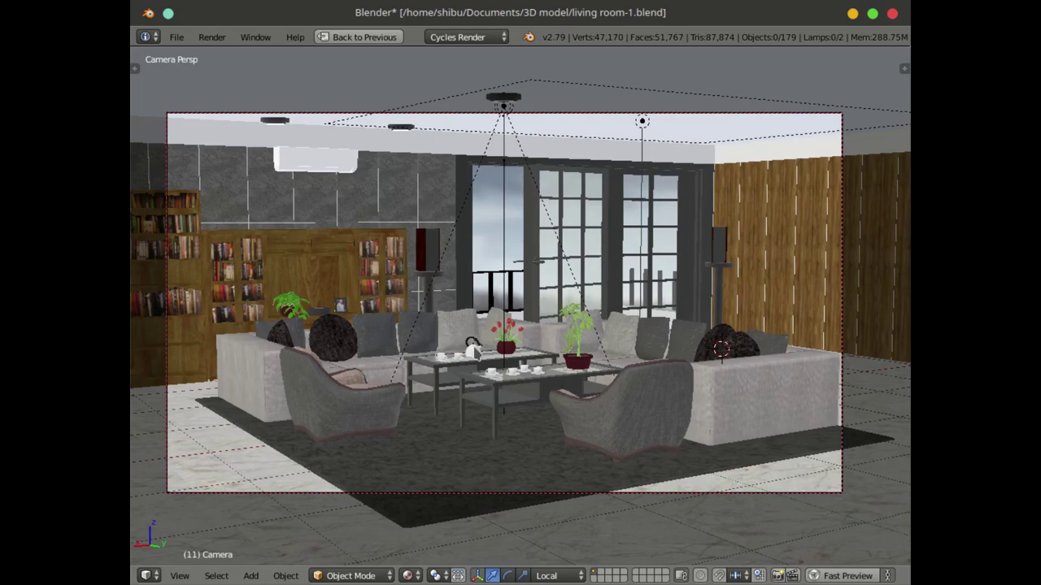
{"action": "middle_click_drag", "start_coordinate": [473, 347], "coordinate": [685, 366]}
{"action": "scroll", "coordinate": [472, 353], "scroll_direction": "up", "scroll_amount": 3}
{"action": "scroll", "coordinate": [472, 353], "scroll_direction": "down", "scroll_amount": 3}
{"action": "key", "text": "KP_0"}
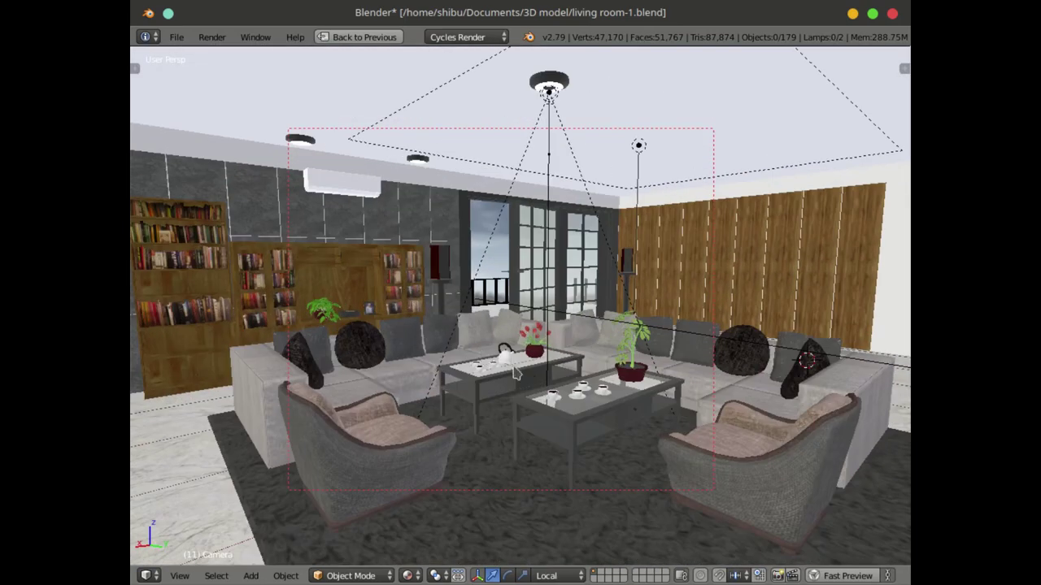
{"action": "middle_click_drag", "start_coordinate": [515, 370], "coordinate": [548, 393]}
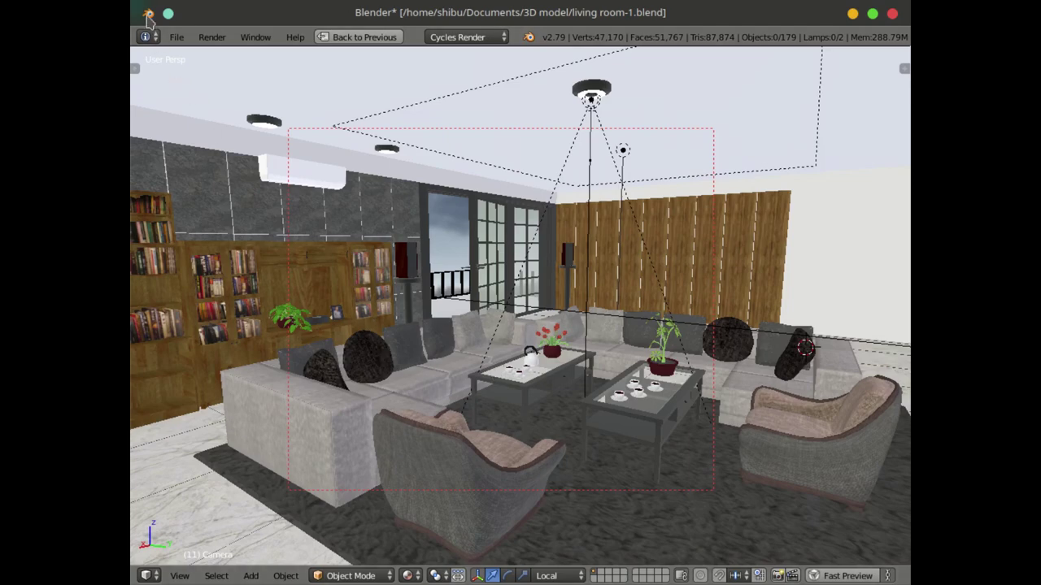
{"action": "middle_click_drag", "start_coordinate": [533, 314], "coordinate": [526, 350]}
{"action": "scroll", "coordinate": [500, 380], "scroll_direction": "up", "scroll_amount": 4}
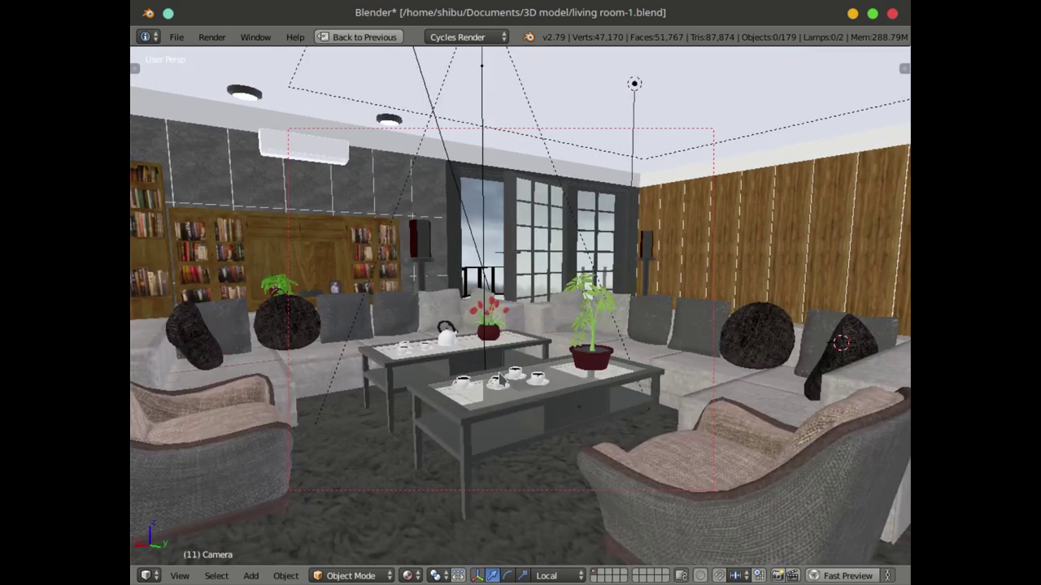
{"action": "middle_click_drag", "start_coordinate": [498, 404], "coordinate": [459, 399]}
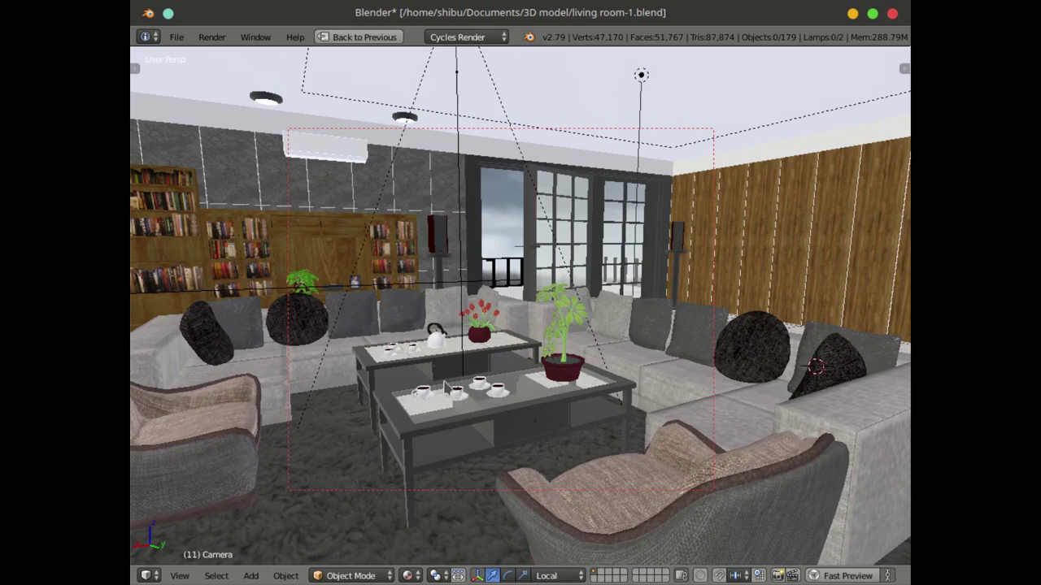
{"action": "scroll", "coordinate": [445, 389], "scroll_direction": "down", "scroll_amount": 2}
{"action": "mouse_move", "coordinate": [442, 390]}
{"action": "middle_mouse_down"}
{"action": "mouse_move", "coordinate": [418, 388]}
{"action": "mouse_move", "coordinate": [436, 393]}
{"action": "middle_mouse_up"}
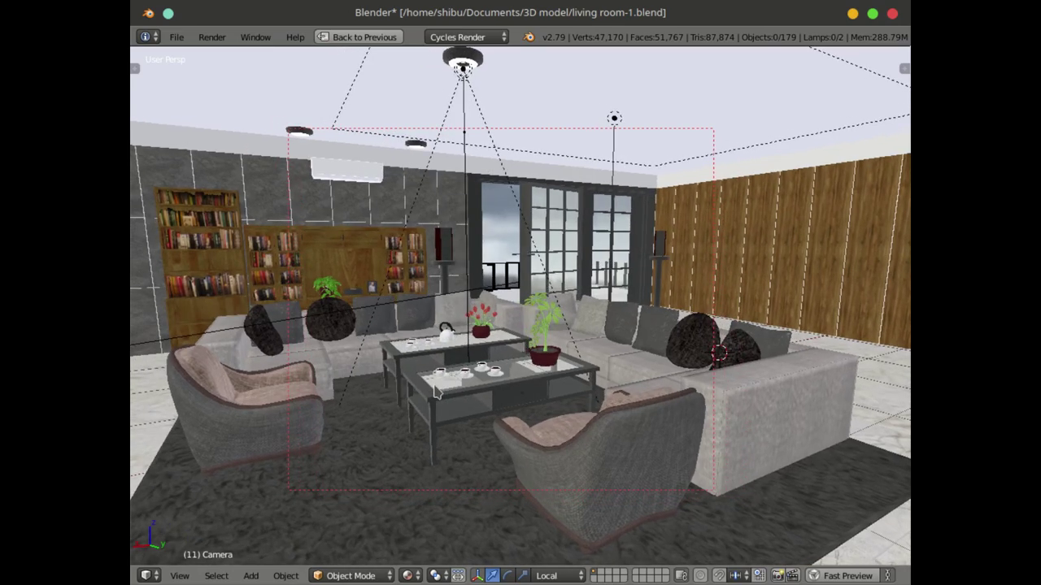
{"action": "key", "text": "KP_0"}
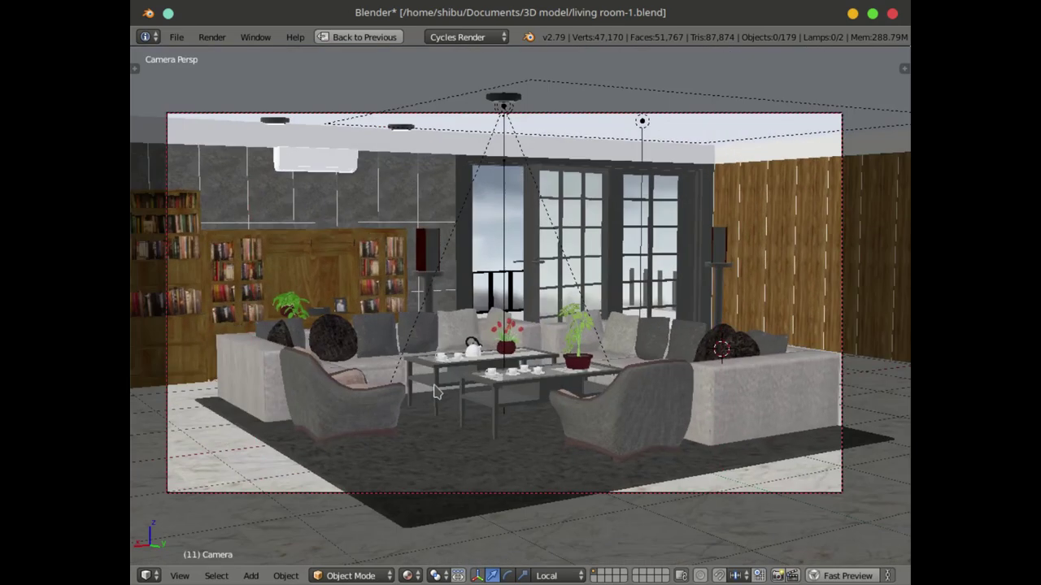
Step: Display the render result full size and inspect the final composited living room image
{"action": "key", "text": "F11"}
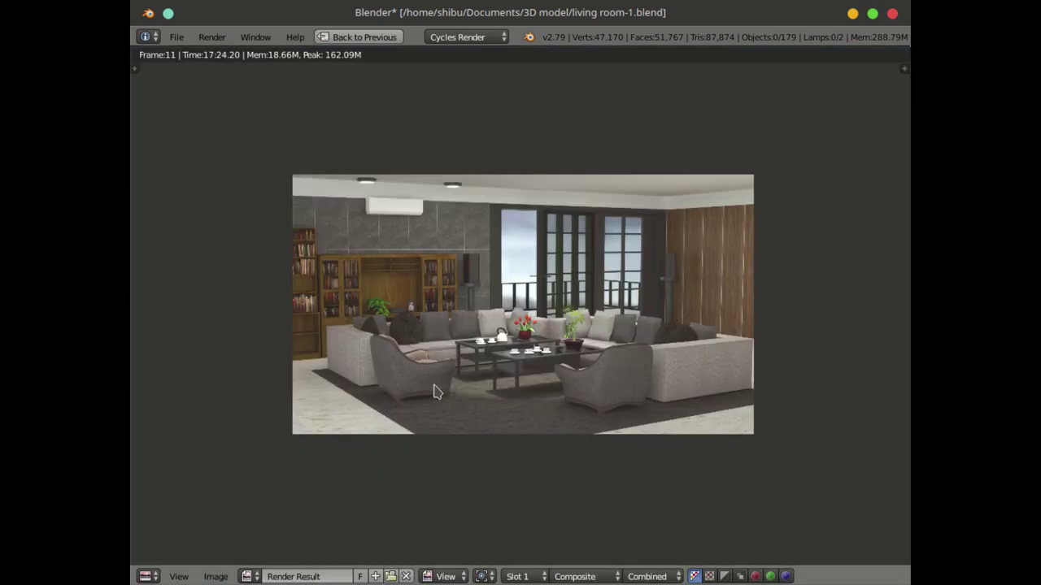
{"action": "scroll", "coordinate": [537, 430], "scroll_direction": "up", "scroll_amount": 2}
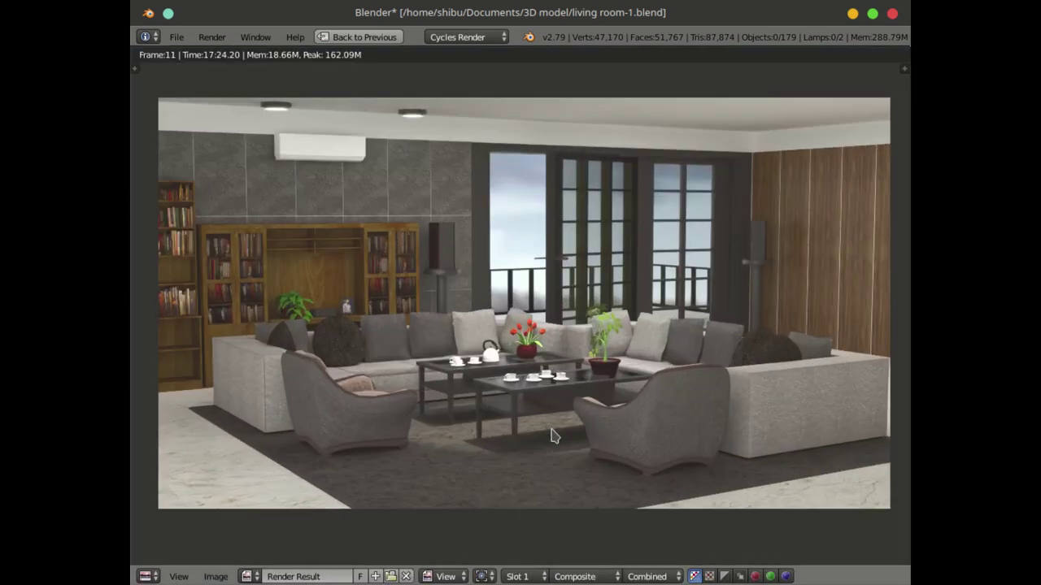
{"action": "mouse_move", "coordinate": [686, 579]}
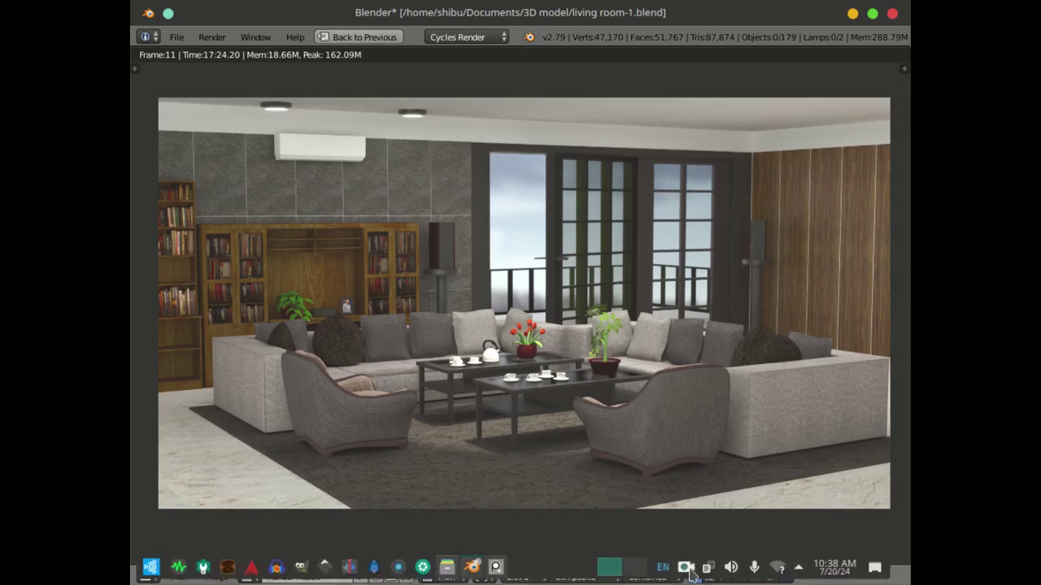